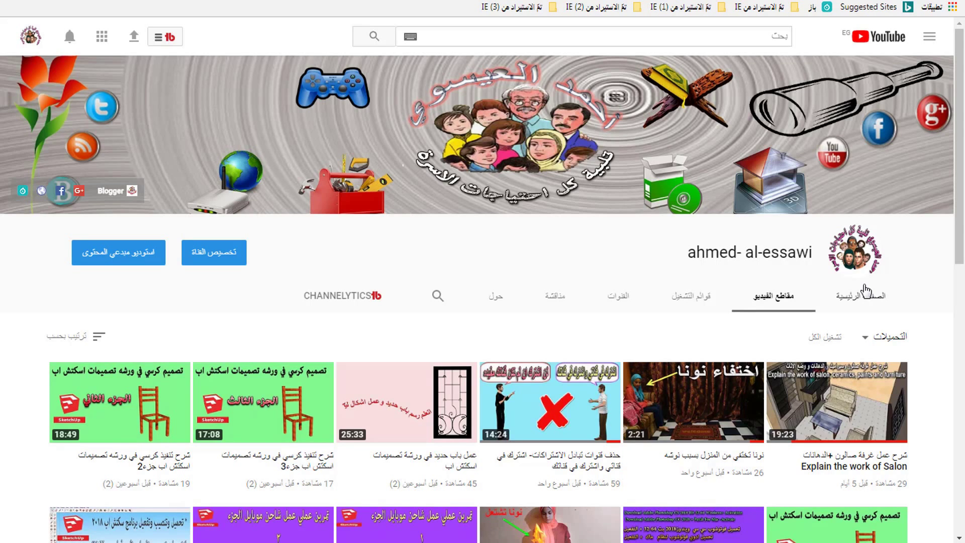
Scroll through the download tutorial's watch page, then mute the video with the player's speaker icon
{"action": "scroll", "coordinate": [865, 290], "scroll_direction": "down", "scroll_amount": 2}
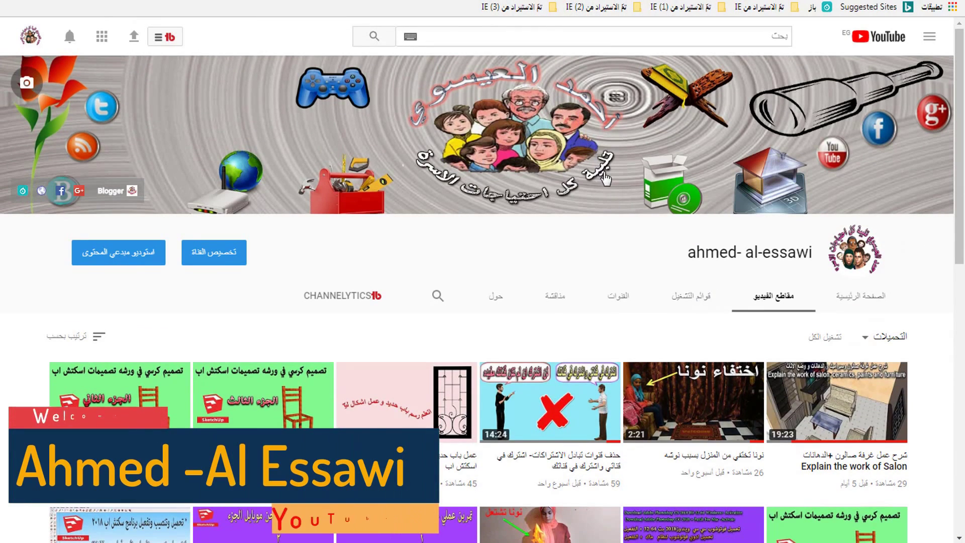
{"action": "scroll", "coordinate": [583, 316], "scroll_direction": "down", "scroll_amount": 3}
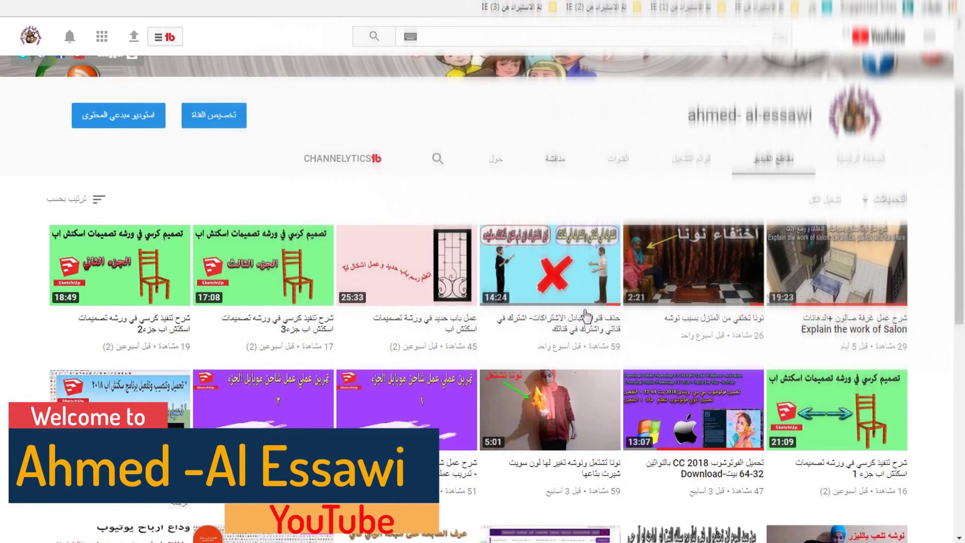
{"action": "scroll", "coordinate": [732, 344], "scroll_direction": "down", "scroll_amount": 3}
{"action": "scroll", "coordinate": [732, 345], "scroll_direction": "down", "scroll_amount": 3}
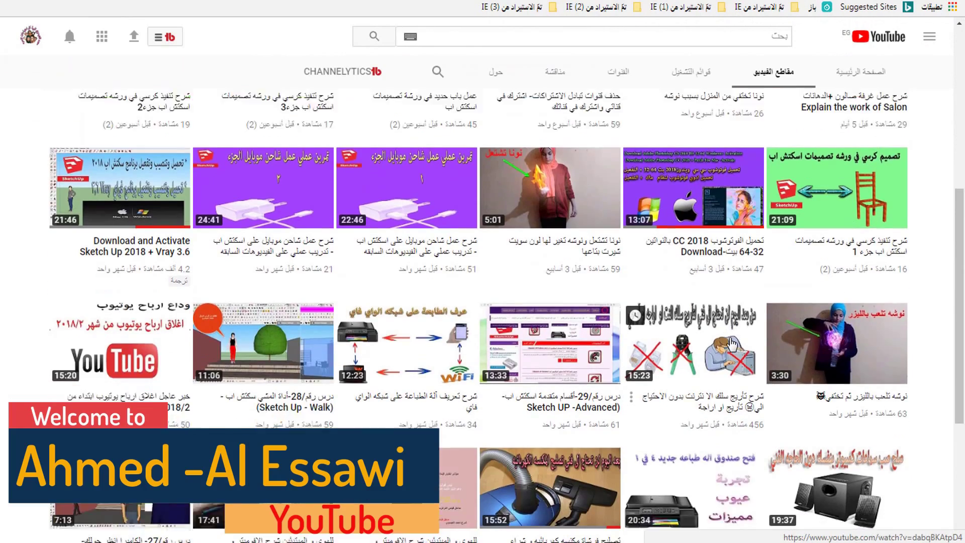
{"action": "scroll", "coordinate": [732, 345], "scroll_direction": "down", "scroll_amount": 3}
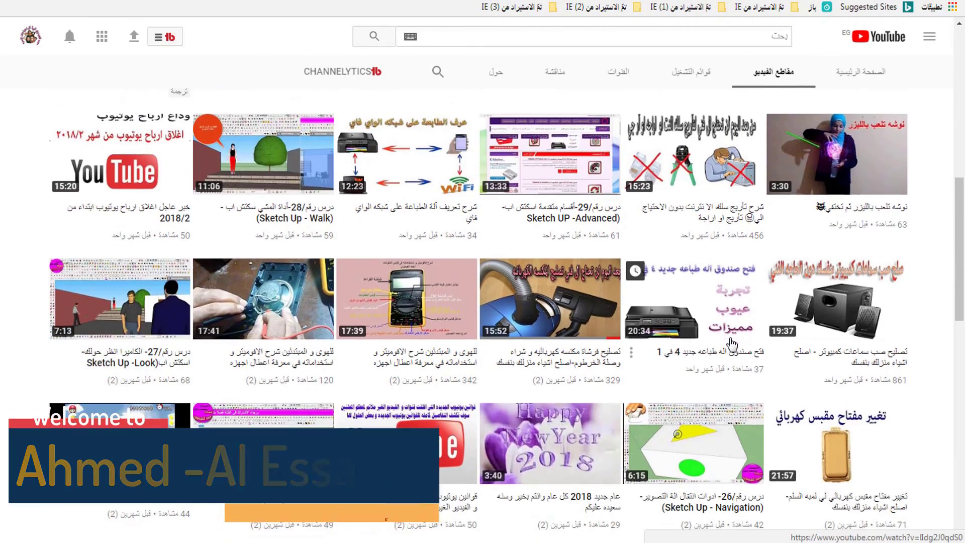
{"action": "scroll", "coordinate": [732, 345], "scroll_direction": "down", "scroll_amount": 3}
{"action": "scroll", "coordinate": [732, 345], "scroll_direction": "down", "scroll_amount": 3}
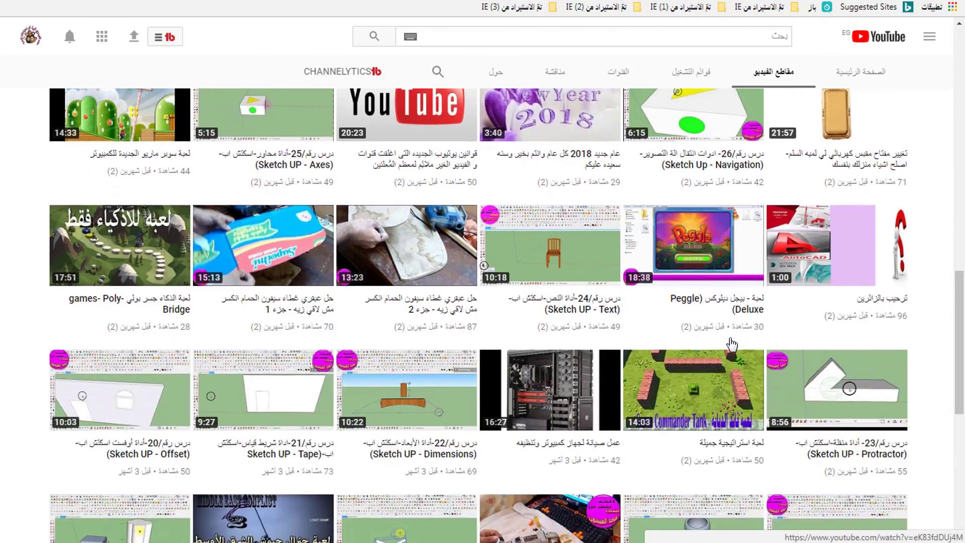
{"action": "scroll", "coordinate": [730, 339], "scroll_direction": "up", "scroll_amount": 6}
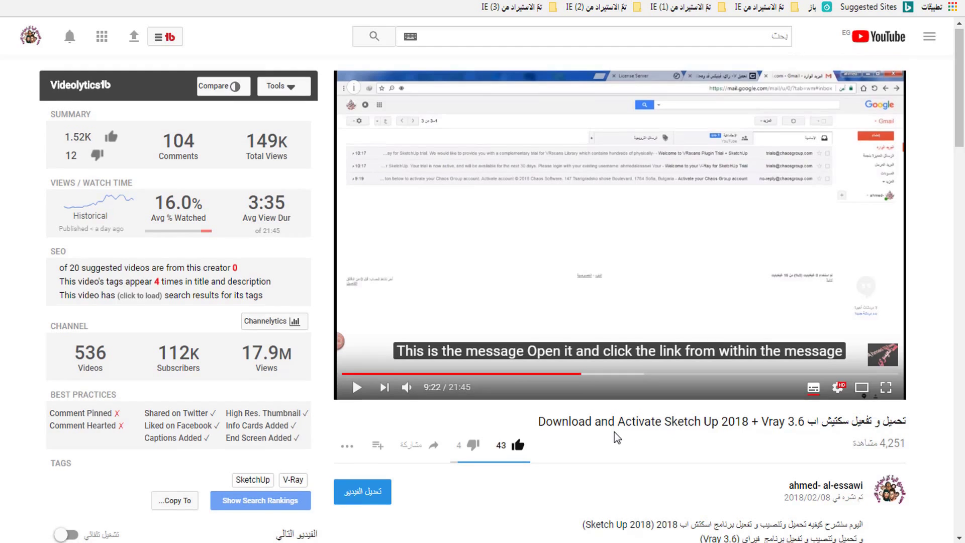
{"action": "scroll", "coordinate": [618, 436], "scroll_direction": "down", "scroll_amount": 2}
{"action": "scroll", "coordinate": [642, 429], "scroll_direction": "up", "scroll_amount": 2}
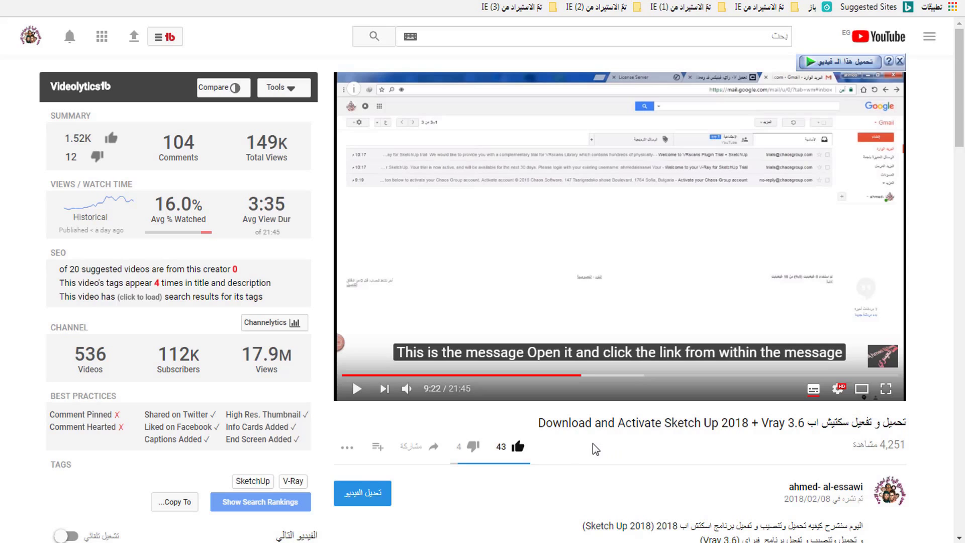
{"action": "scroll", "coordinate": [592, 441], "scroll_direction": "down", "scroll_amount": 2}
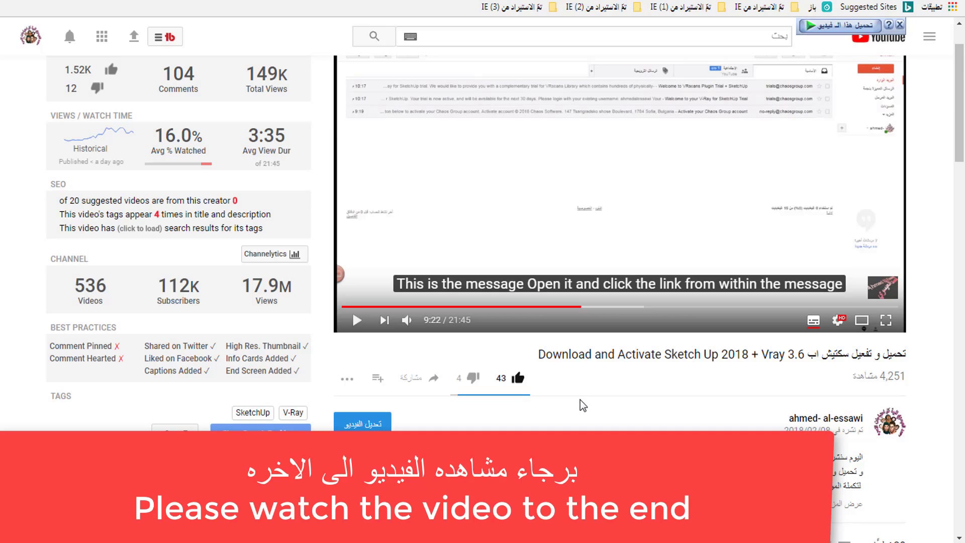
{"action": "scroll", "coordinate": [581, 399], "scroll_direction": "up", "scroll_amount": 1}
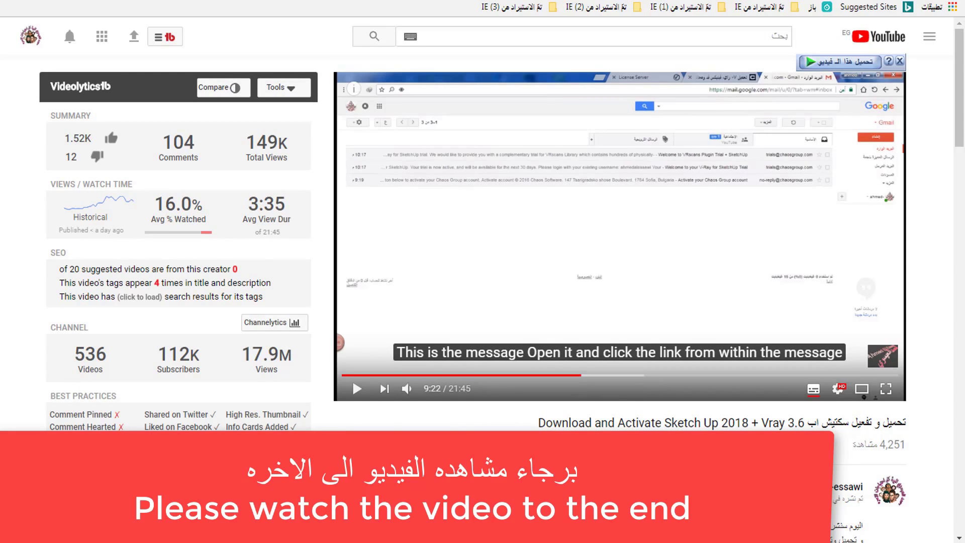
{"action": "scroll", "coordinate": [473, 297], "scroll_direction": "down", "scroll_amount": 1}
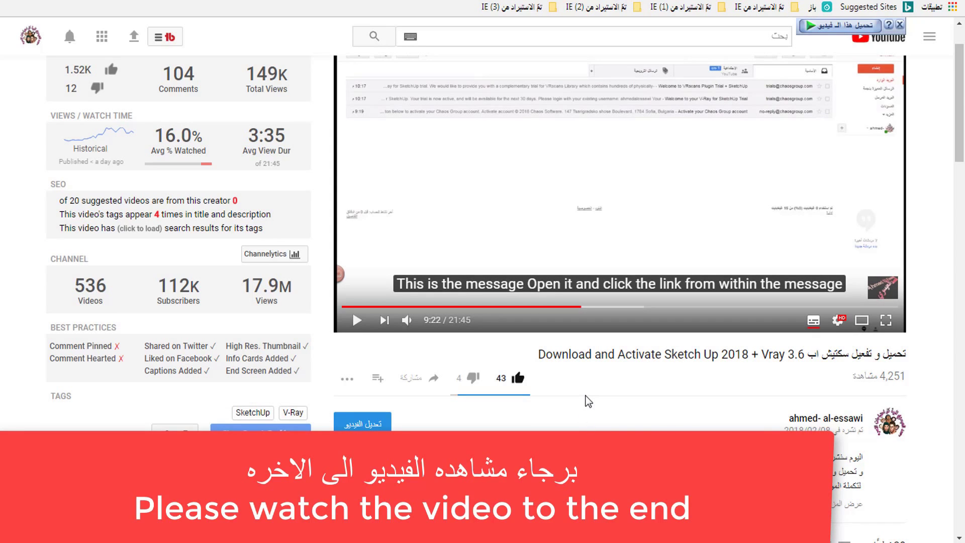
{"action": "scroll", "coordinate": [584, 395], "scroll_direction": "up", "scroll_amount": 1}
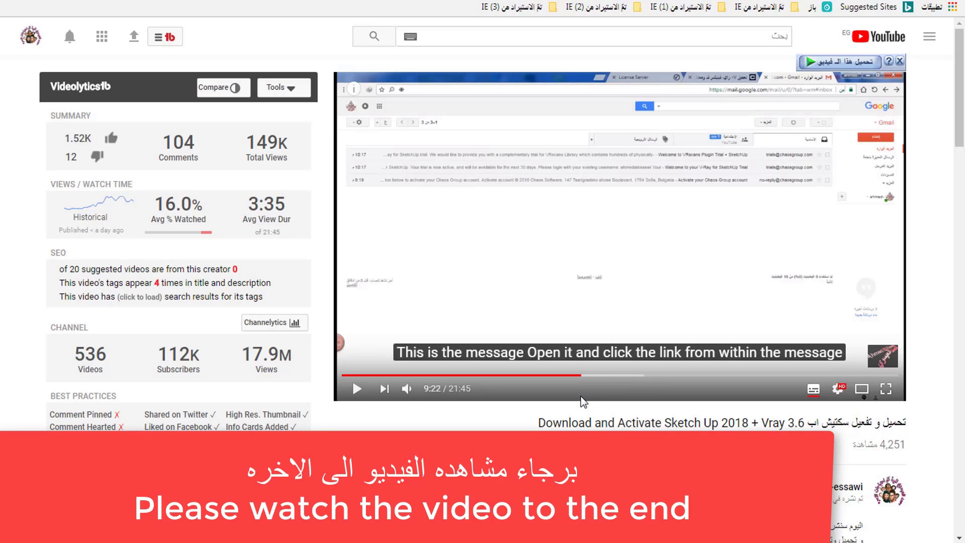
{"action": "scroll", "coordinate": [581, 396], "scroll_direction": "down", "scroll_amount": 1}
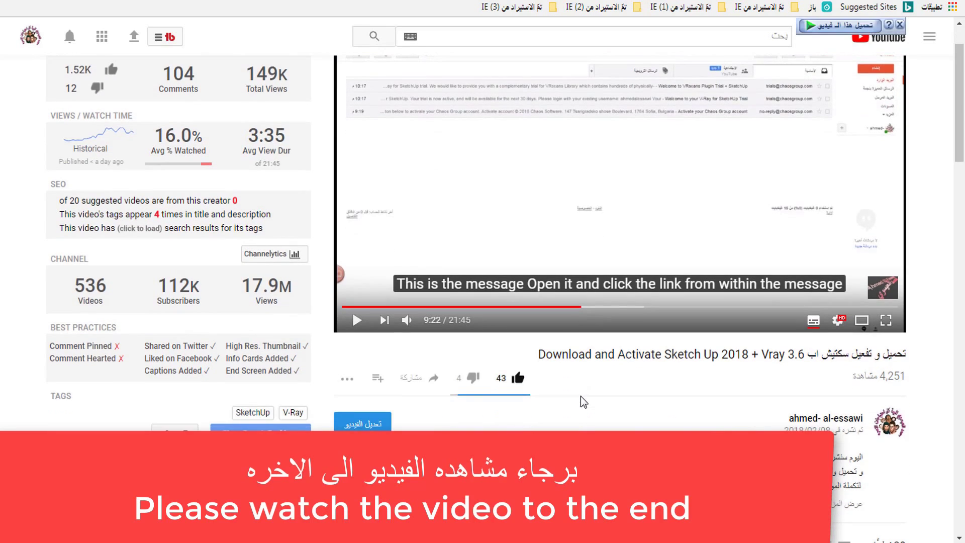
{"action": "scroll", "coordinate": [580, 397], "scroll_direction": "up", "scroll_amount": 1}
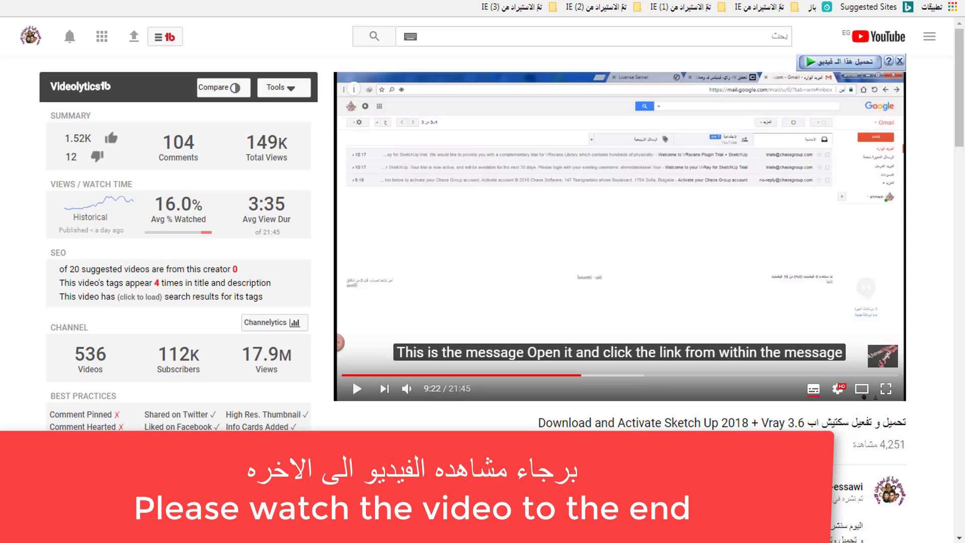
{"action": "left_click", "coordinate": [407, 388]}
Resume the tutorial and pause it at 11:11 on the V-Ray license server install step
{"action": "left_click", "coordinate": [356, 389]}
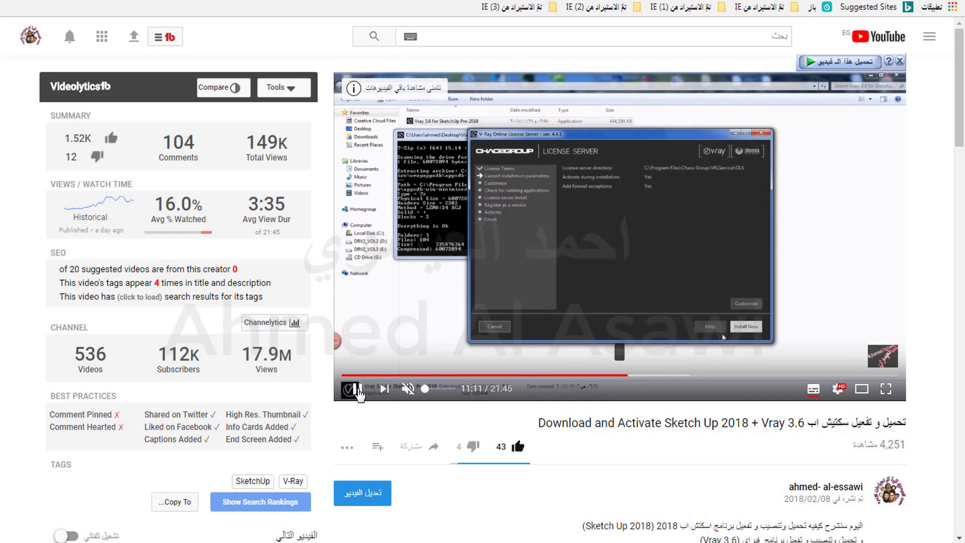
{"action": "left_click", "coordinate": [358, 389]}
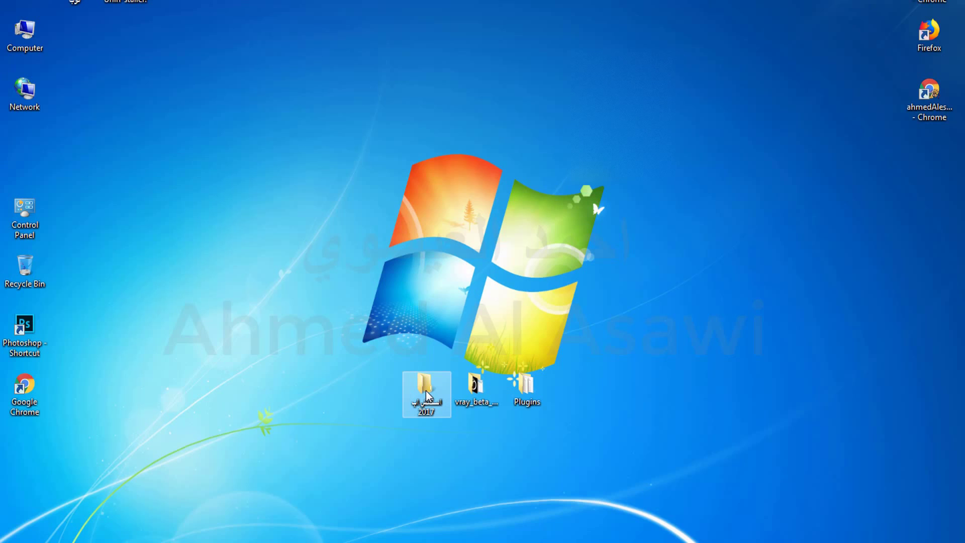
Run SketchUpPro-en-x64 from the 2017 folder and install it with the wizard's default settings
{"action": "double_click", "coordinate": [427, 395]}
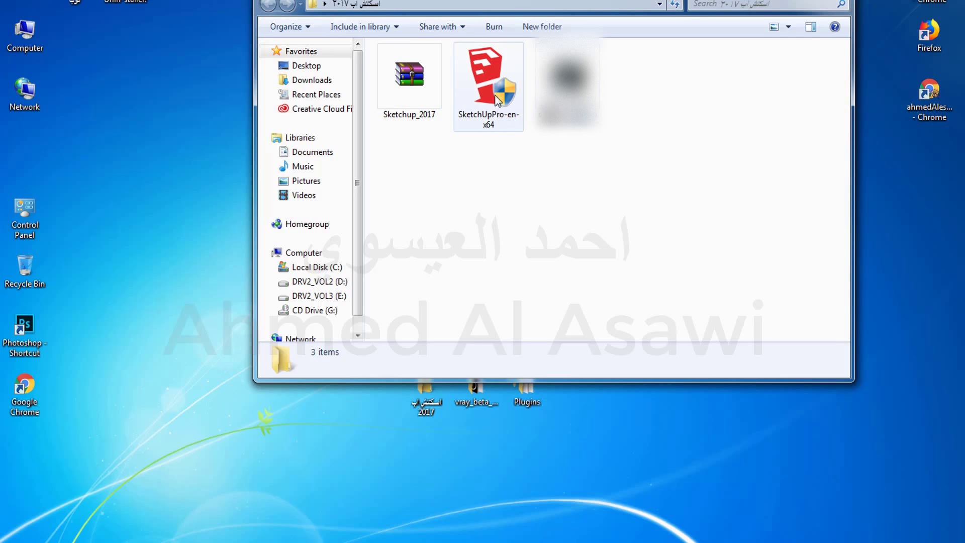
{"action": "double_click", "coordinate": [486, 80]}
{"action": "left_click", "coordinate": [615, 218]}
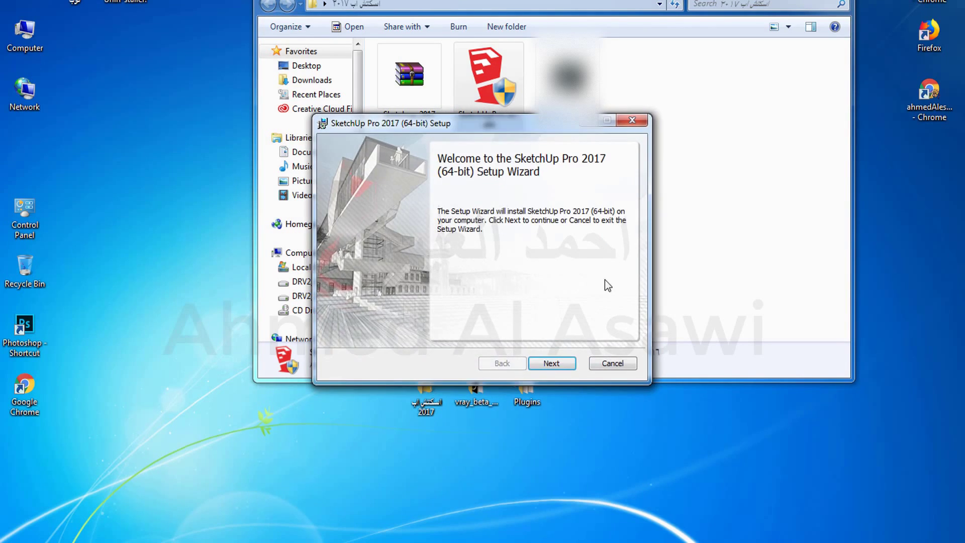
{"action": "left_click", "coordinate": [551, 362]}
{"action": "left_click", "coordinate": [553, 365]}
{"action": "left_click", "coordinate": [555, 369]}
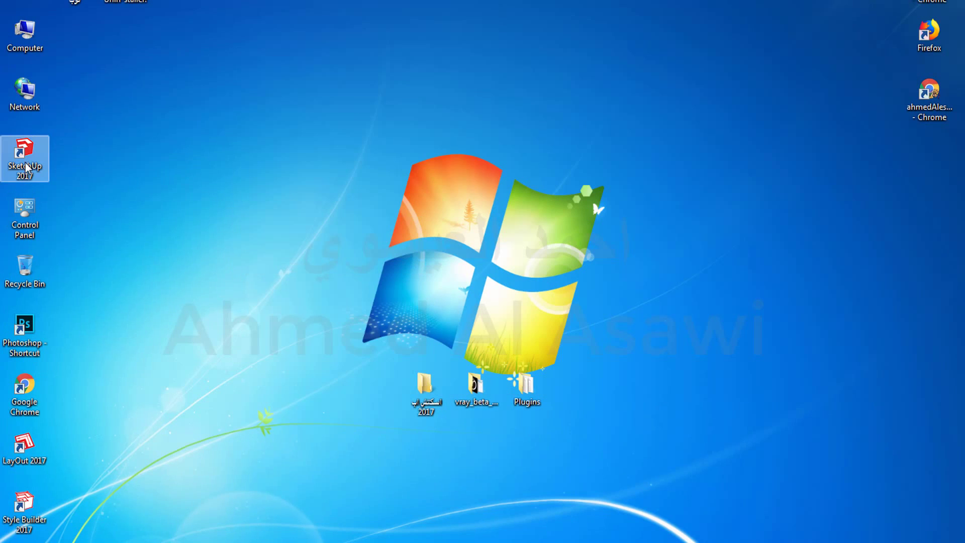
Launch SketchUp 2017, turn off the startup welcome window, and start on Simple Template - Meters
{"action": "double_click", "coordinate": [26, 167]}
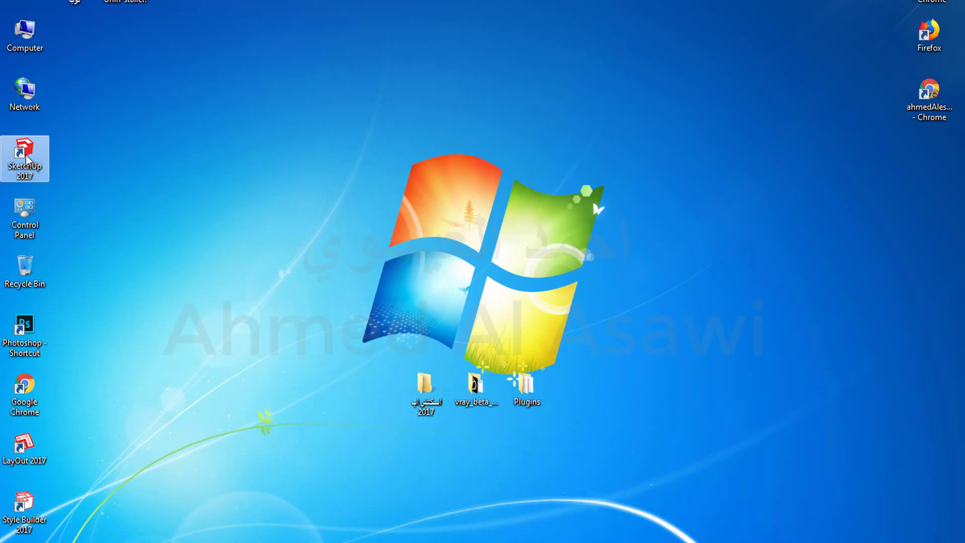
{"action": "left_click", "coordinate": [405, 272]}
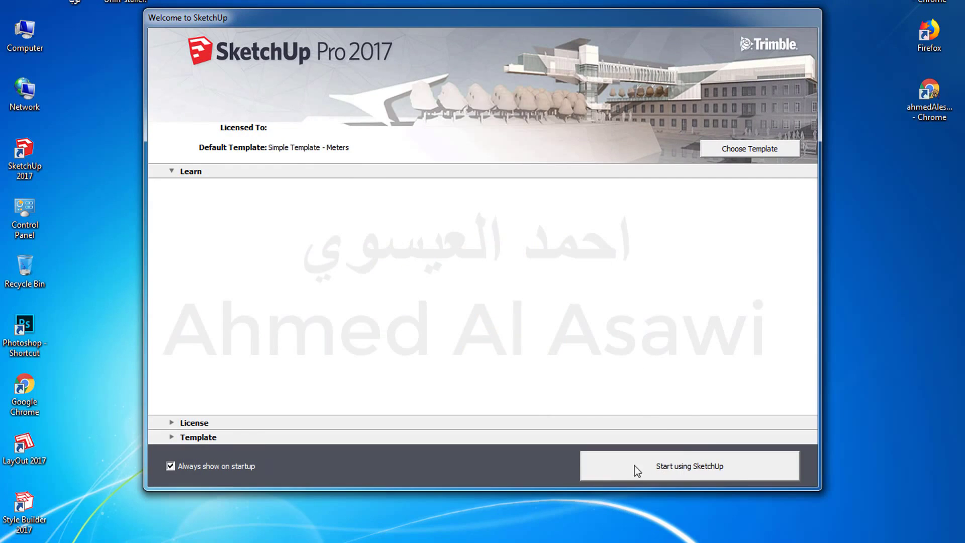
{"action": "left_click", "coordinate": [254, 467]}
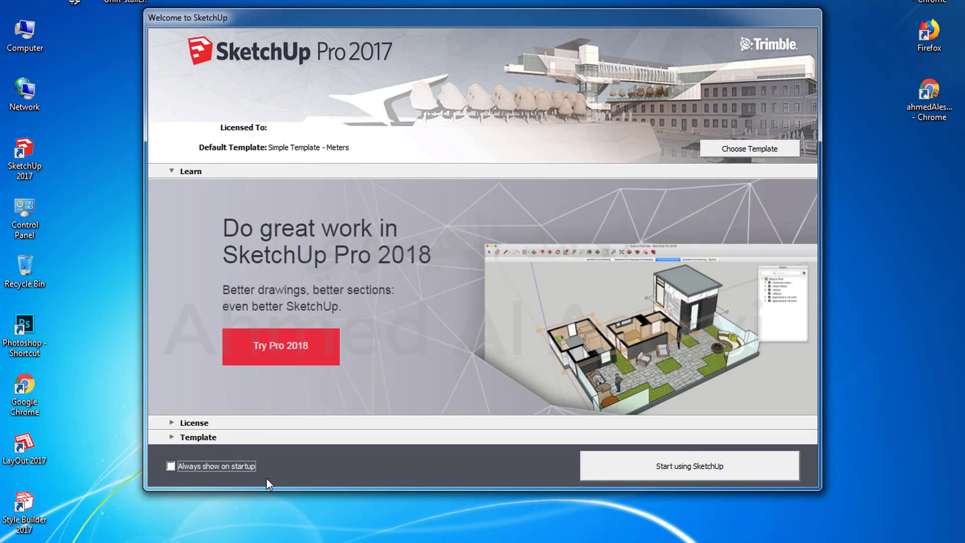
{"action": "left_click", "coordinate": [749, 149]}
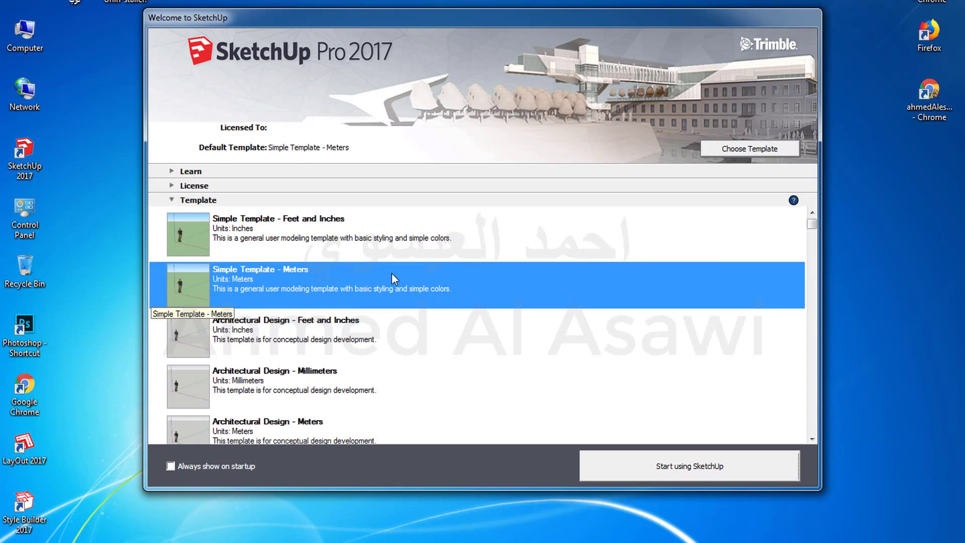
{"action": "left_click", "coordinate": [675, 456]}
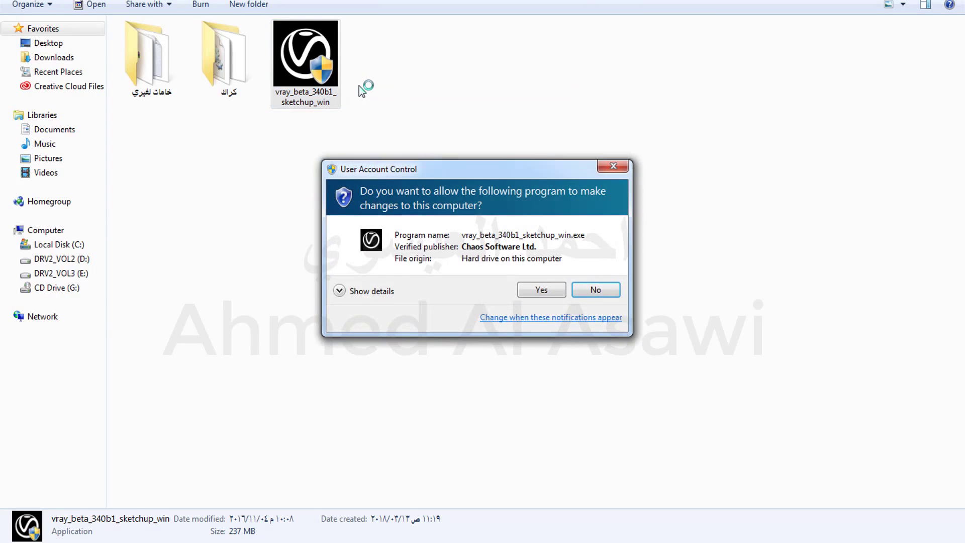
Accept the V-Ray license terms and install V-Ray 3.4 for SketchUp 2017
{"action": "left_click", "coordinate": [547, 290]}
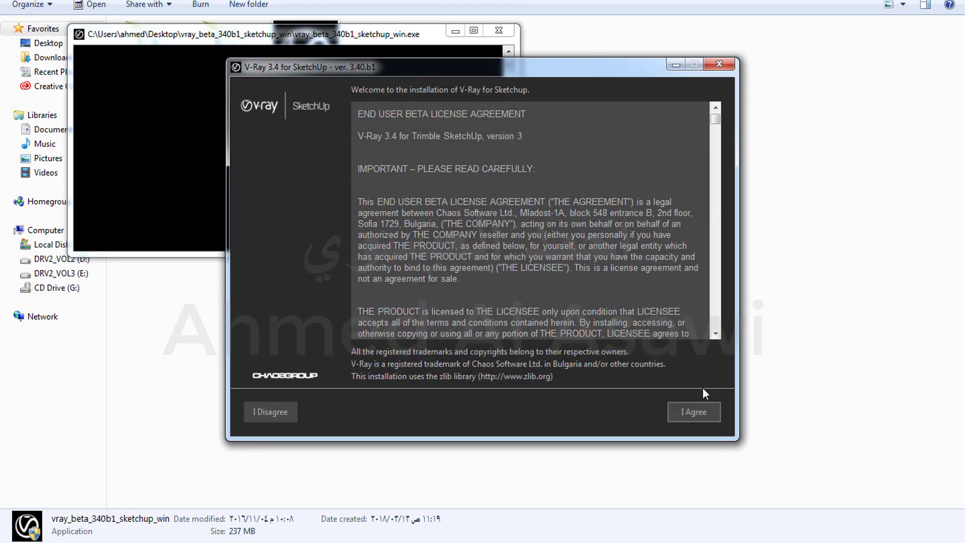
{"action": "left_click", "coordinate": [698, 411]}
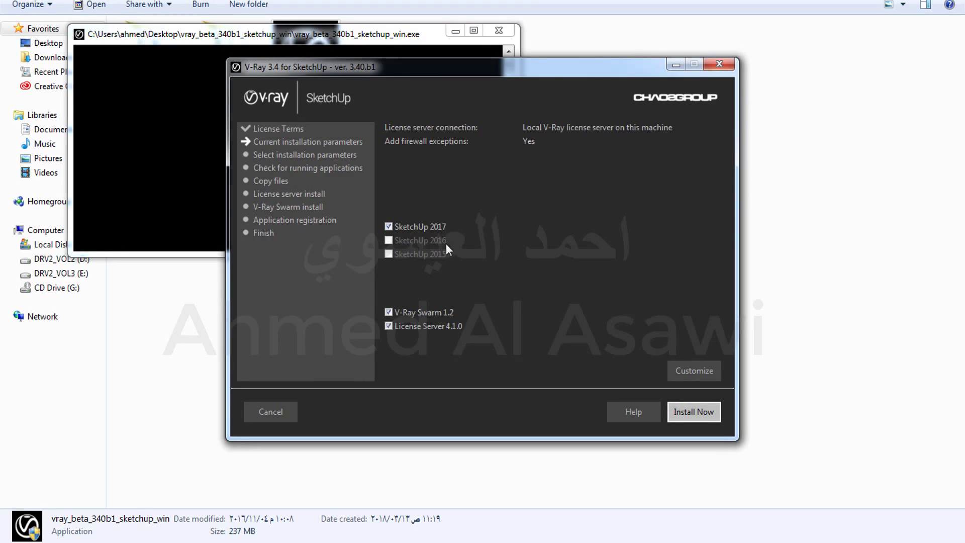
{"action": "left_click", "coordinate": [686, 411]}
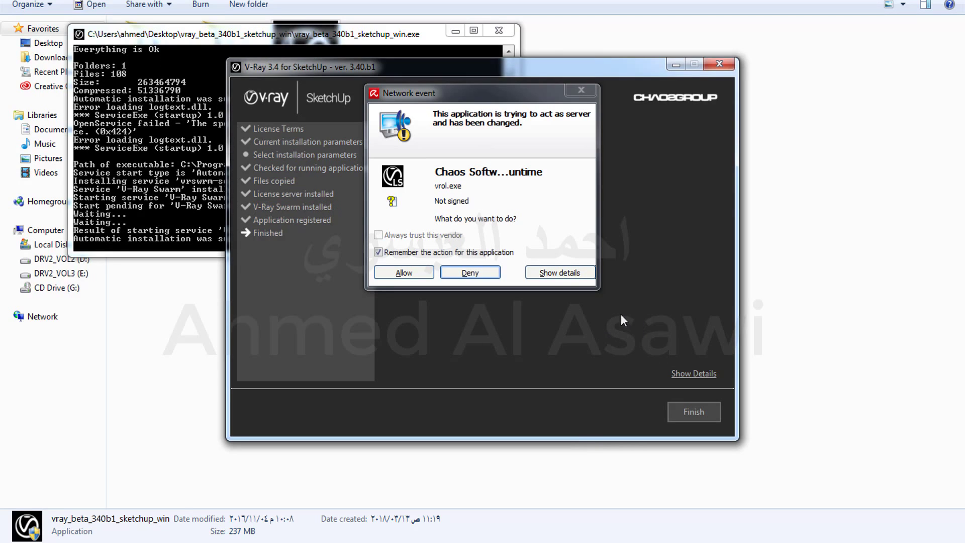
Allow the license server and Swarm through the firewall, then relaunch SketchUp allowing vrayneui
{"action": "left_click", "coordinate": [404, 273]}
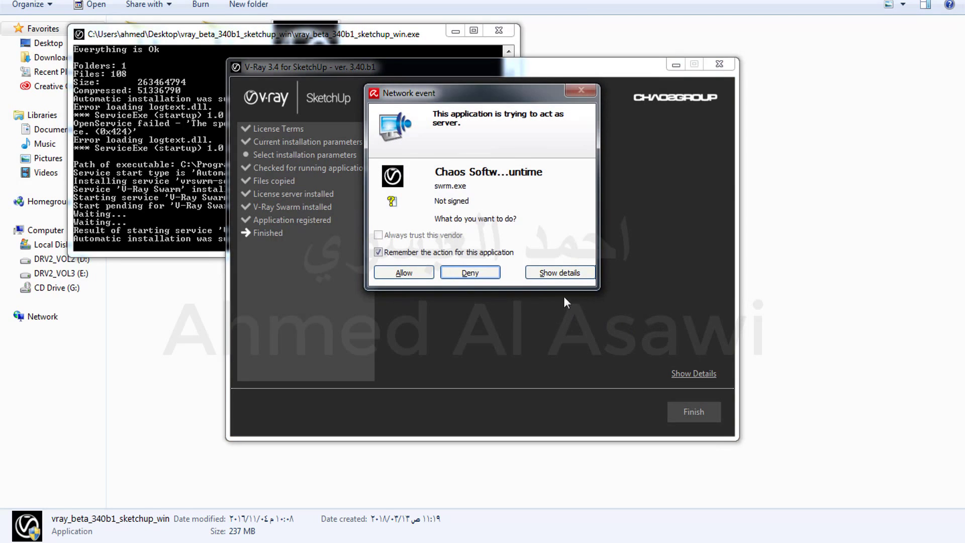
{"action": "left_click", "coordinate": [417, 271]}
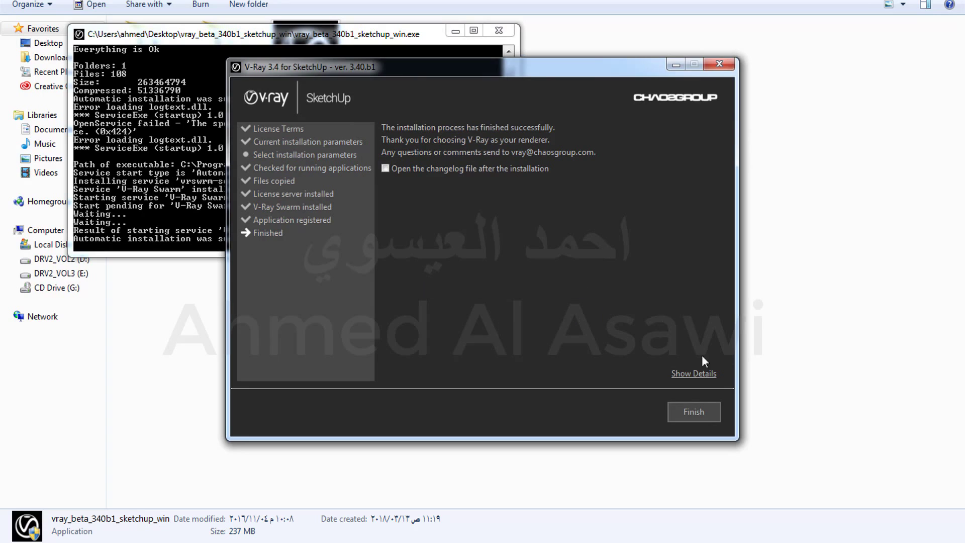
{"action": "left_click", "coordinate": [693, 409]}
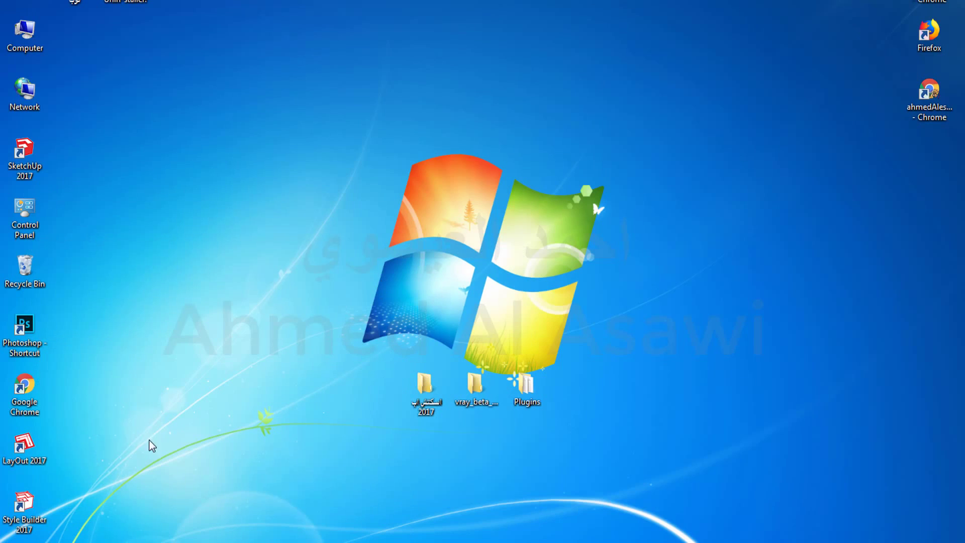
{"action": "double_click", "coordinate": [25, 156]}
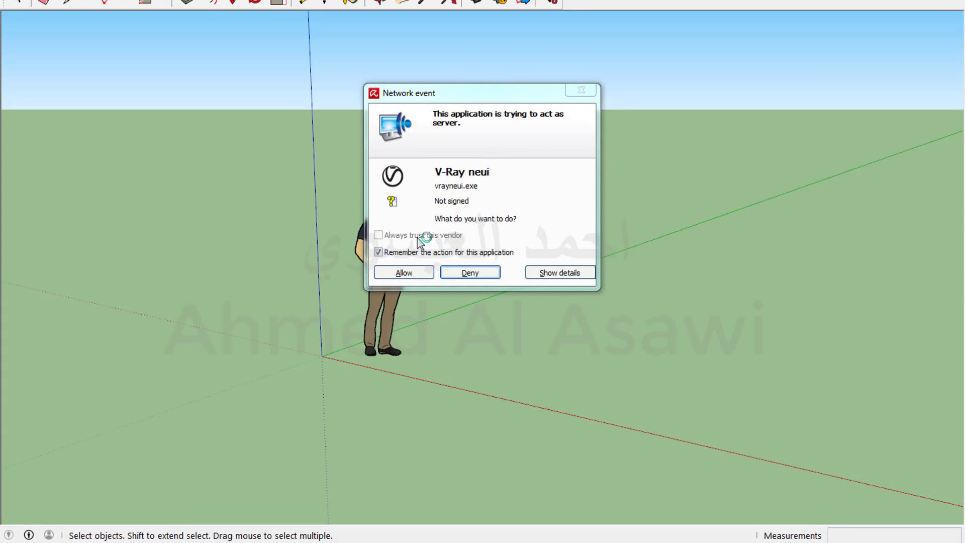
{"action": "left_click", "coordinate": [421, 271]}
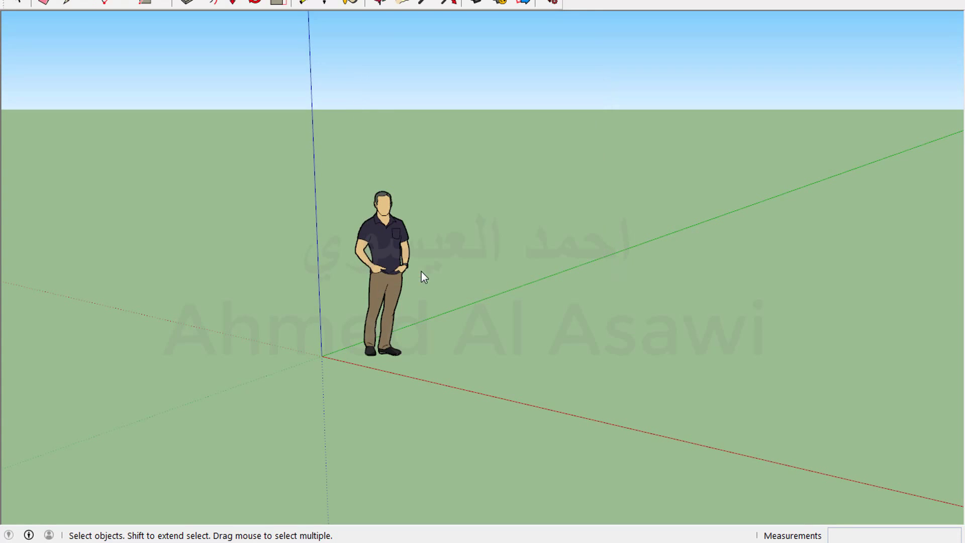
Move the V-Ray Lights toolbar off the Rendering toolbar, refresh the desktop, and restart SketchUp 2017
{"action": "key", "text": "ctrl+a"}
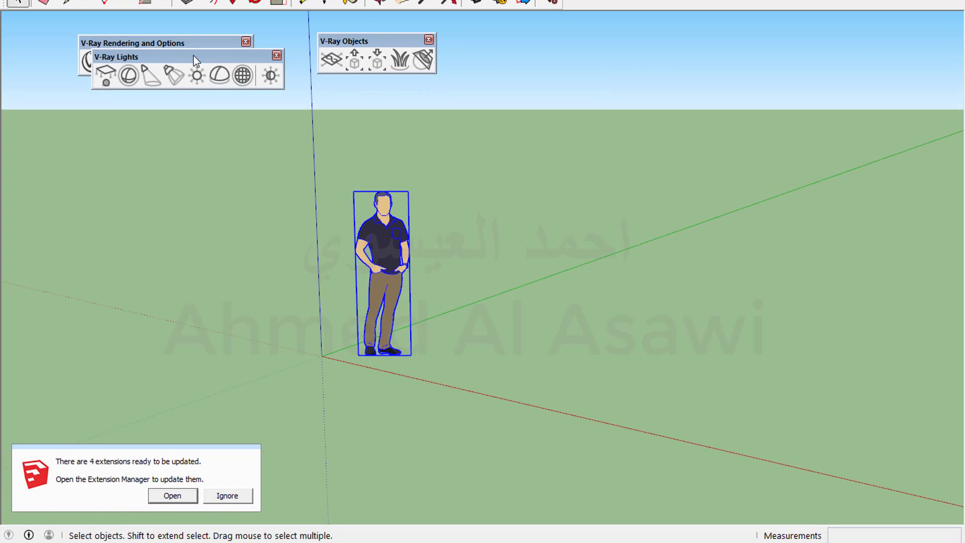
{"action": "left_click_drag", "start_coordinate": [166, 56], "coordinate": [541, 32]}
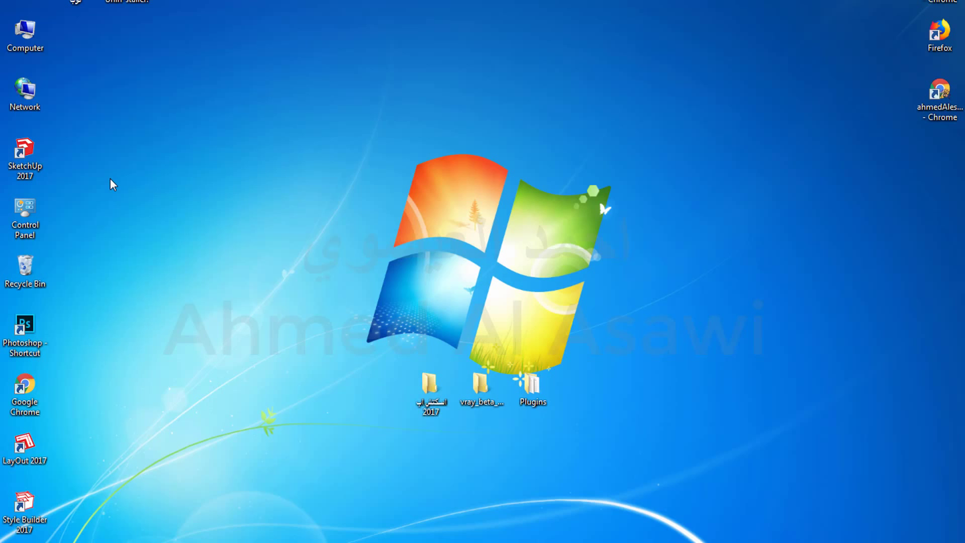
{"action": "right_click", "coordinate": [109, 179]}
{"action": "left_click", "coordinate": [151, 235]}
{"action": "right_click", "coordinate": [149, 159]}
{"action": "left_click", "coordinate": [35, 152]}
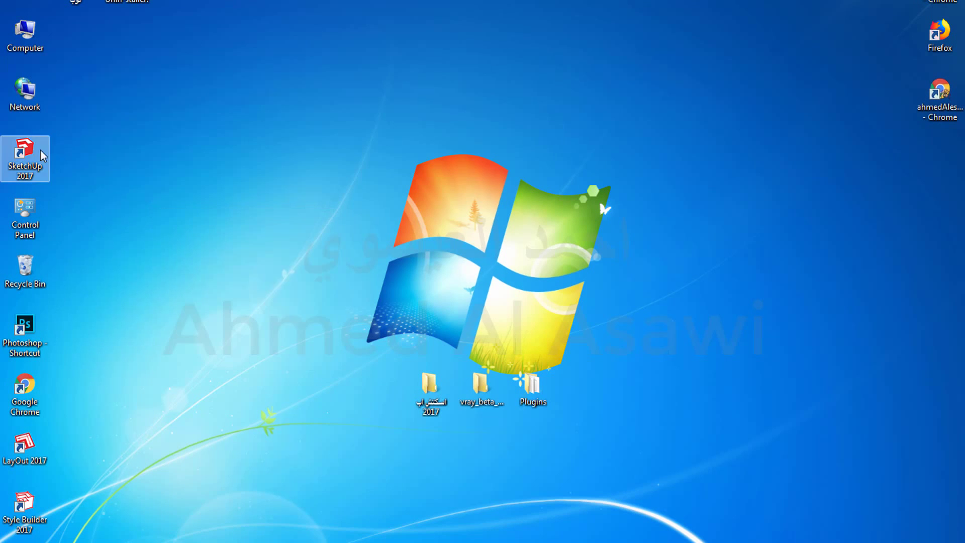
{"action": "double_click", "coordinate": [35, 152]}
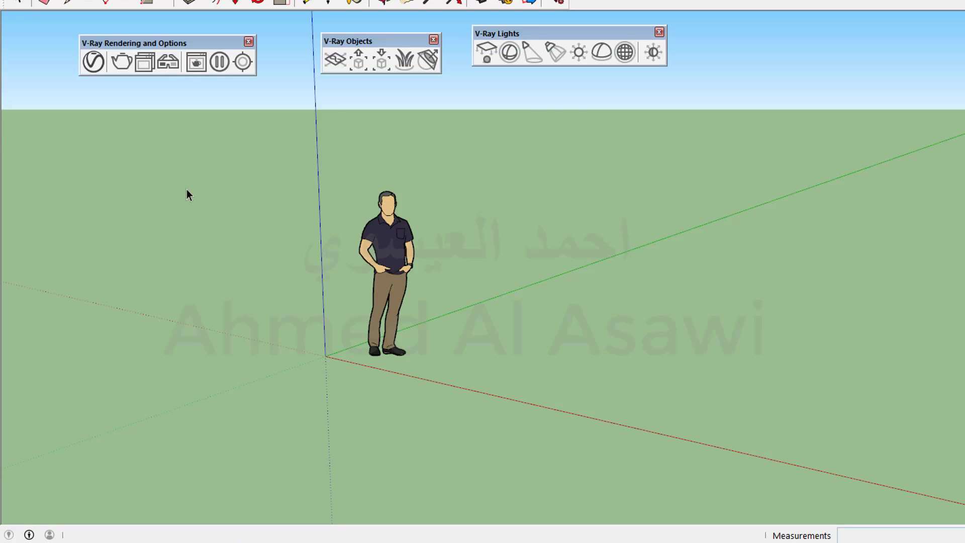
{"action": "left_click", "coordinate": [391, 243]}
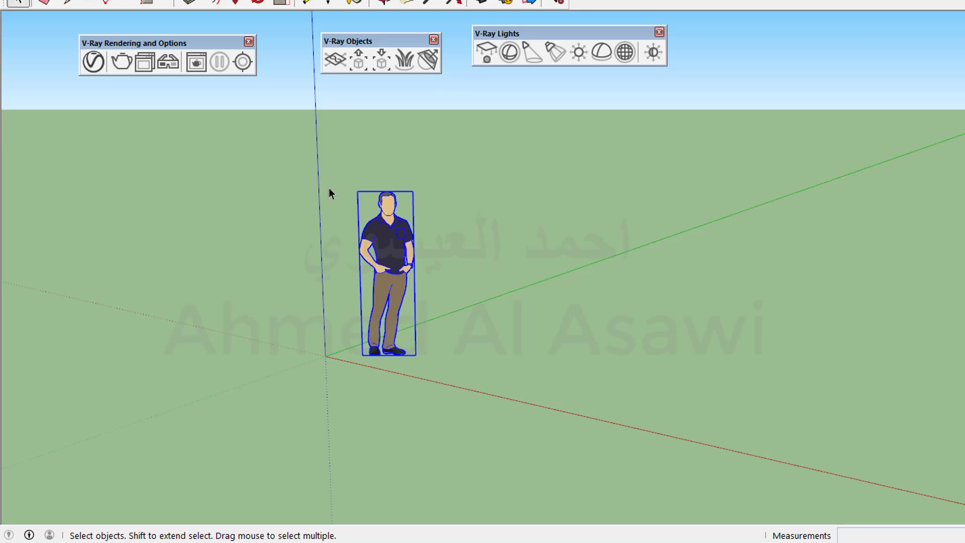
{"action": "left_click", "coordinate": [128, 70]}
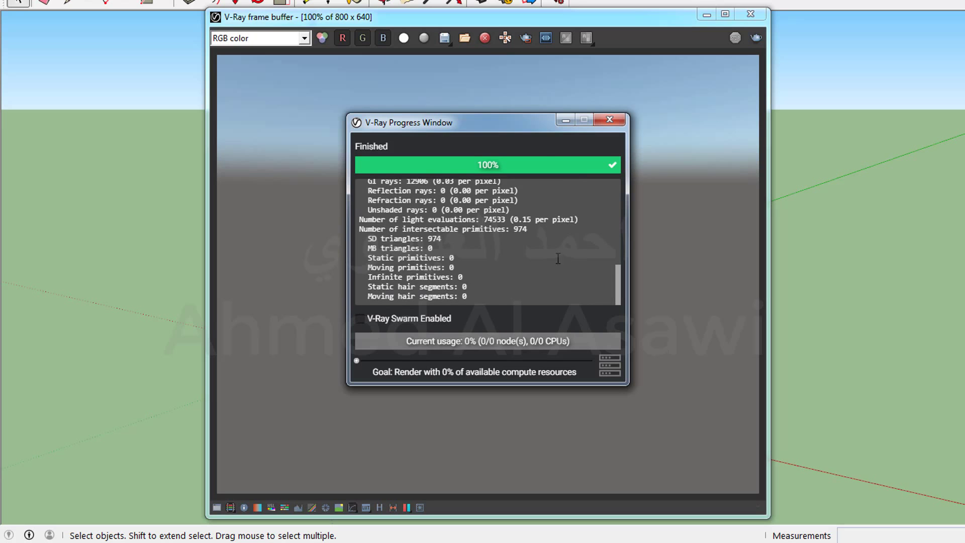
{"action": "mouse_move", "coordinate": [496, 125]}
{"action": "left_mouse_down"}
{"action": "mouse_move", "coordinate": [619, 135]}
{"action": "mouse_move", "coordinate": [684, 126]}
{"action": "left_mouse_up"}
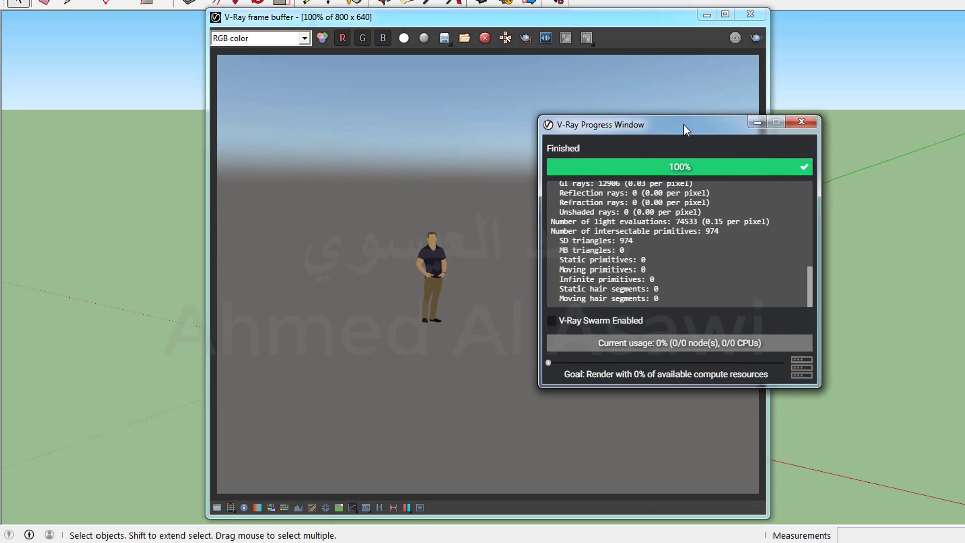
{"action": "left_click", "coordinate": [449, 297]}
{"action": "scroll", "coordinate": [450, 297], "scroll_direction": "up", "scroll_amount": 5}
{"action": "scroll", "coordinate": [448, 298], "scroll_direction": "down", "scroll_amount": 2}
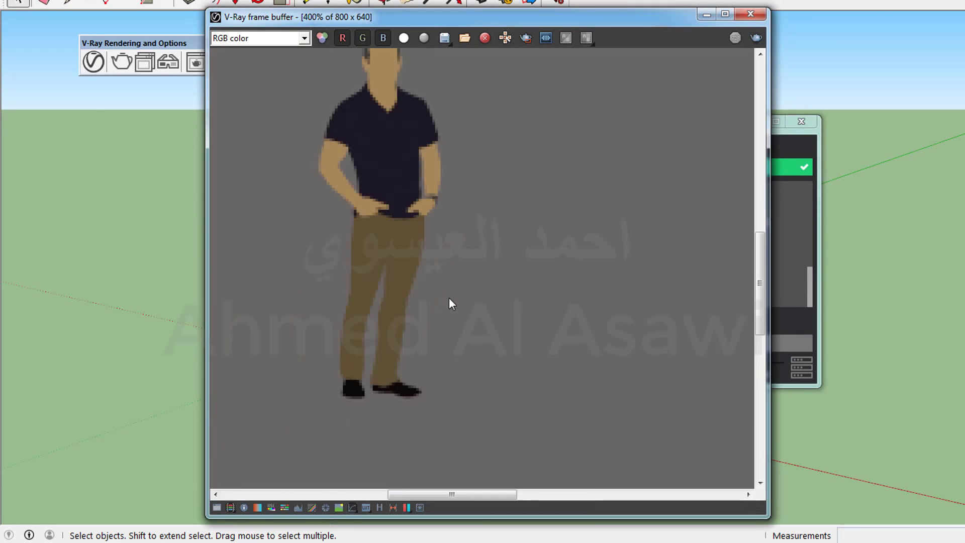
{"action": "scroll", "coordinate": [715, 151], "scroll_direction": "up", "scroll_amount": 3}
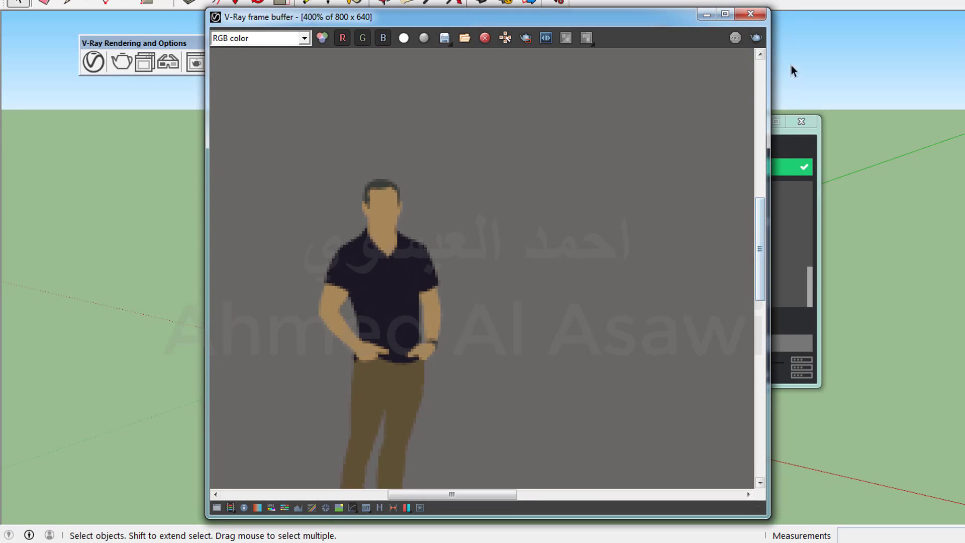
{"action": "left_click", "coordinate": [758, 14]}
{"action": "left_click", "coordinate": [803, 120]}
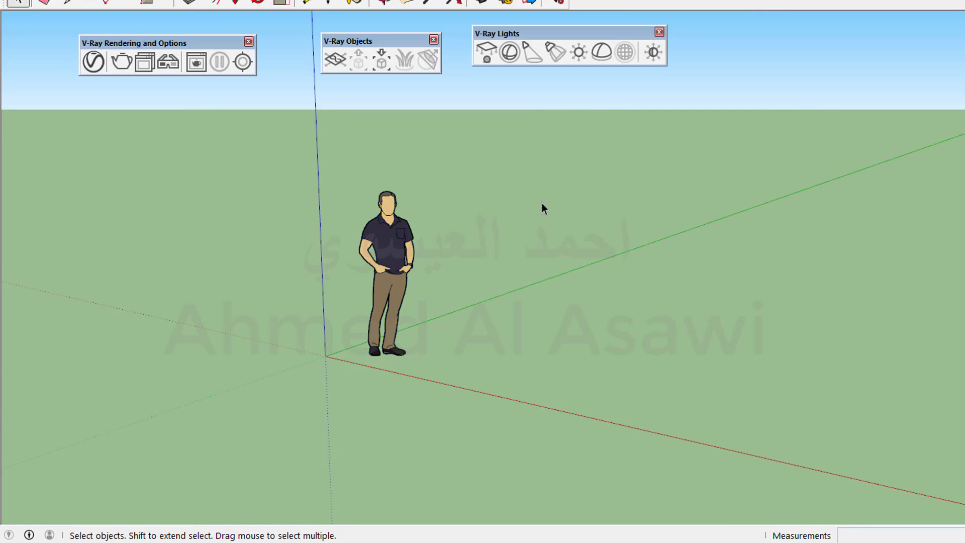
Quit SketchUp discarding changes, then select all 210 items in the desktop Plugins folder
{"action": "key", "text": "alt+F4"}
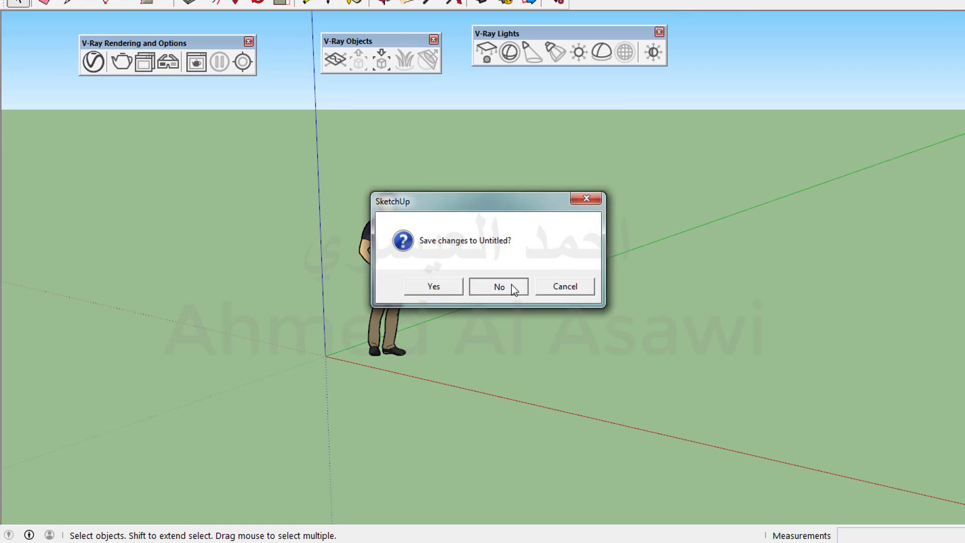
{"action": "left_click", "coordinate": [498, 284]}
{"action": "double_click", "coordinate": [536, 383]}
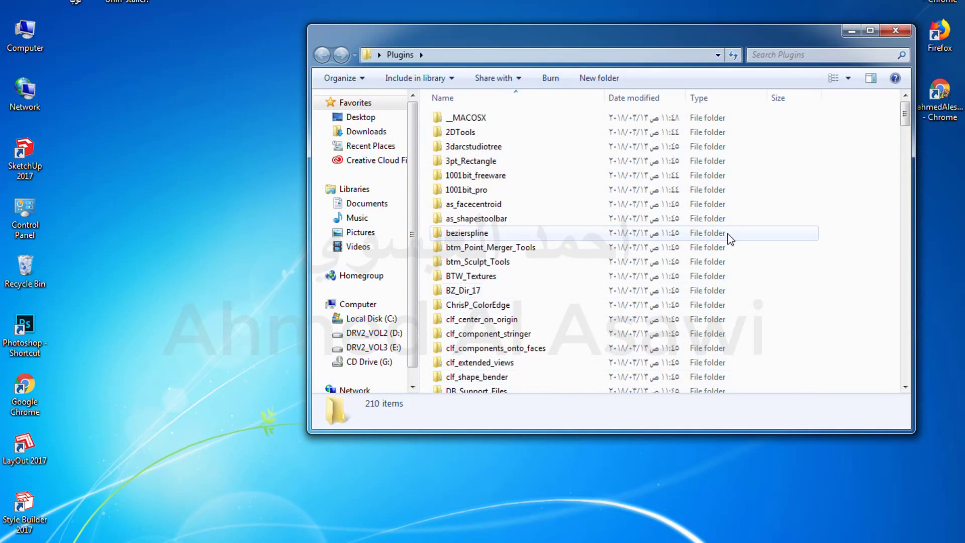
{"action": "scroll", "coordinate": [729, 237], "scroll_direction": "down", "scroll_amount": 6}
{"action": "scroll", "coordinate": [730, 240], "scroll_direction": "up", "scroll_amount": 2}
{"action": "scroll", "coordinate": [729, 238], "scroll_direction": "up", "scroll_amount": 1}
{"action": "key", "text": "ctrl+a"}
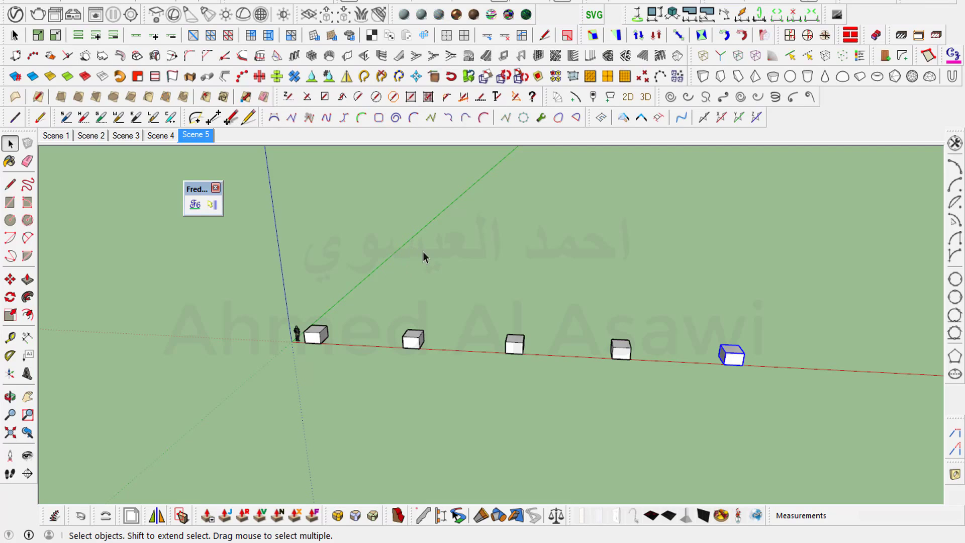
Remove the Scene 1 person figure and delete Chris_Hair, Chris_Pants and other Chris materials in V-Ray
{"action": "left_click", "coordinate": [60, 140]}
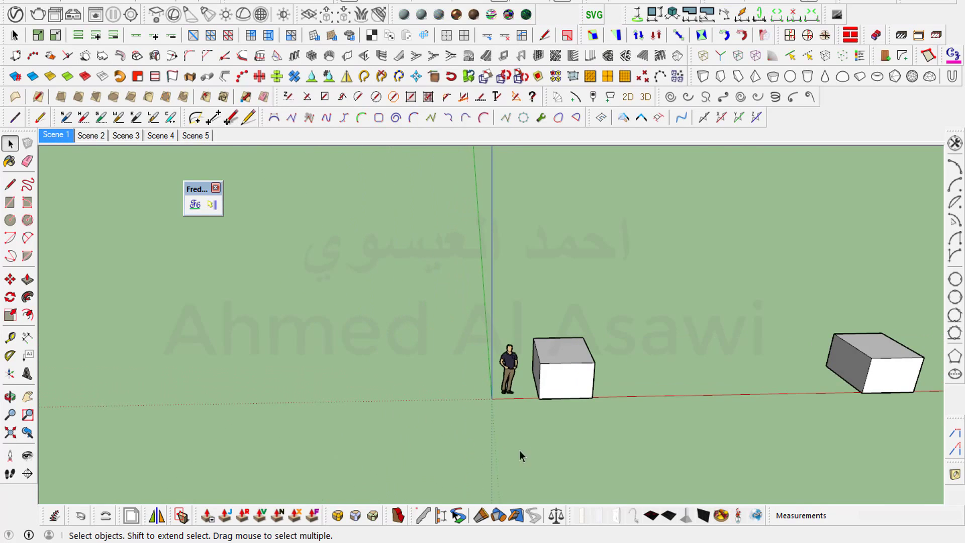
{"action": "left_click", "coordinate": [511, 374]}
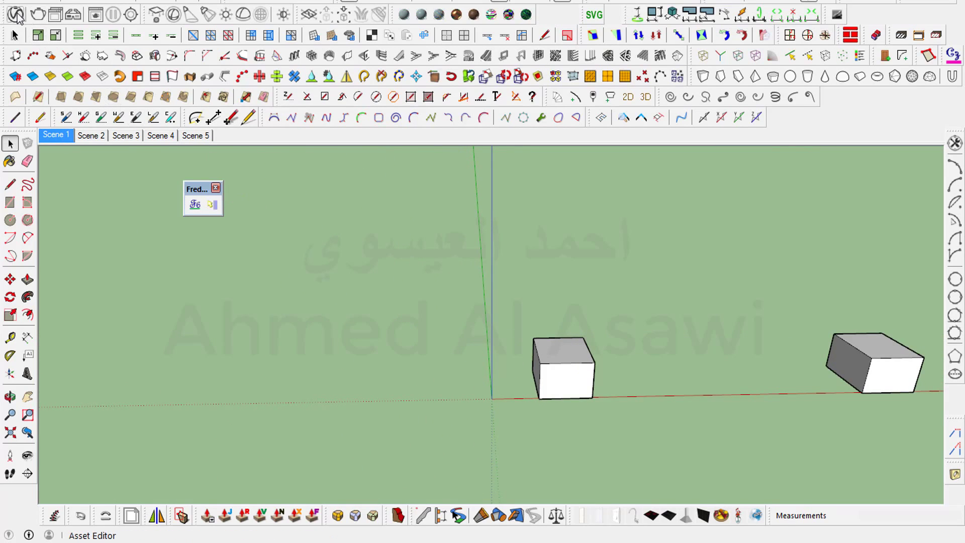
{"action": "left_click", "coordinate": [16, 14]}
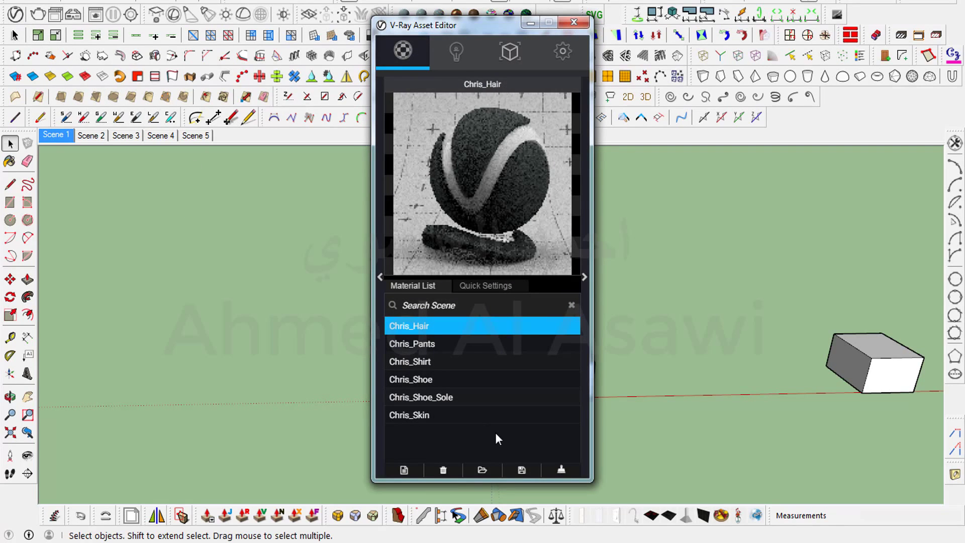
{"action": "left_click", "coordinate": [446, 470]}
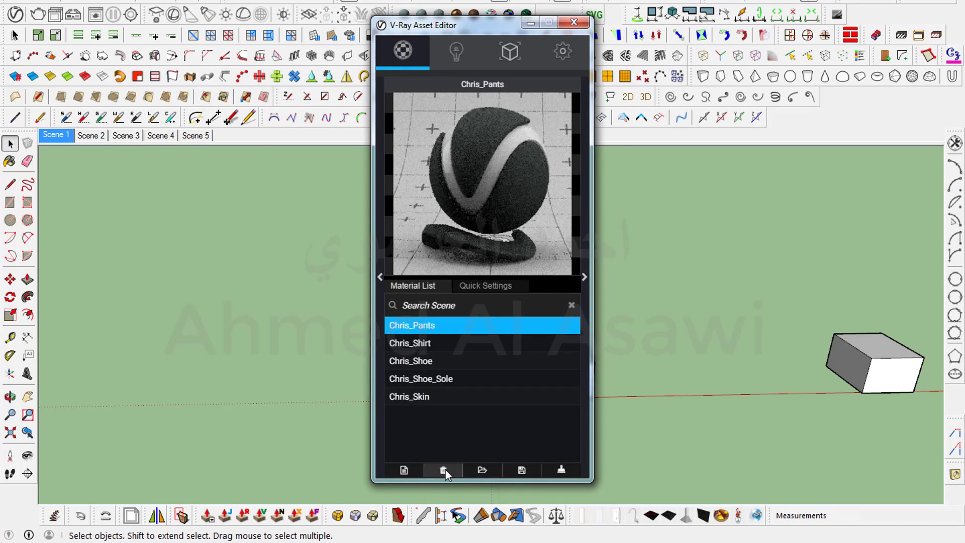
{"action": "left_click", "coordinate": [445, 469]}
{"action": "left_click", "coordinate": [446, 469]}
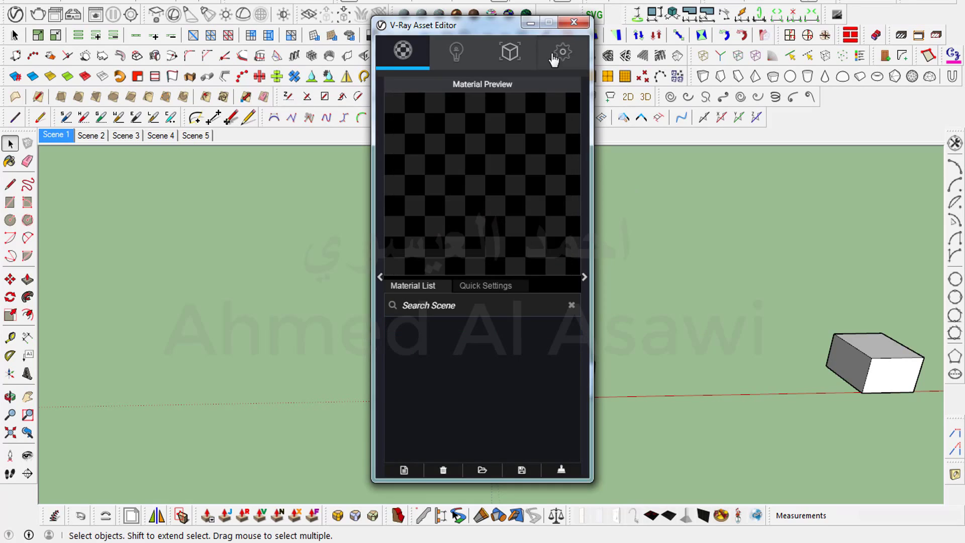
{"action": "mouse_move", "coordinate": [464, 25]}
{"action": "left_mouse_down"}
{"action": "mouse_move", "coordinate": [625, 94]}
{"action": "mouse_move", "coordinate": [748, 78]}
{"action": "left_mouse_up"}
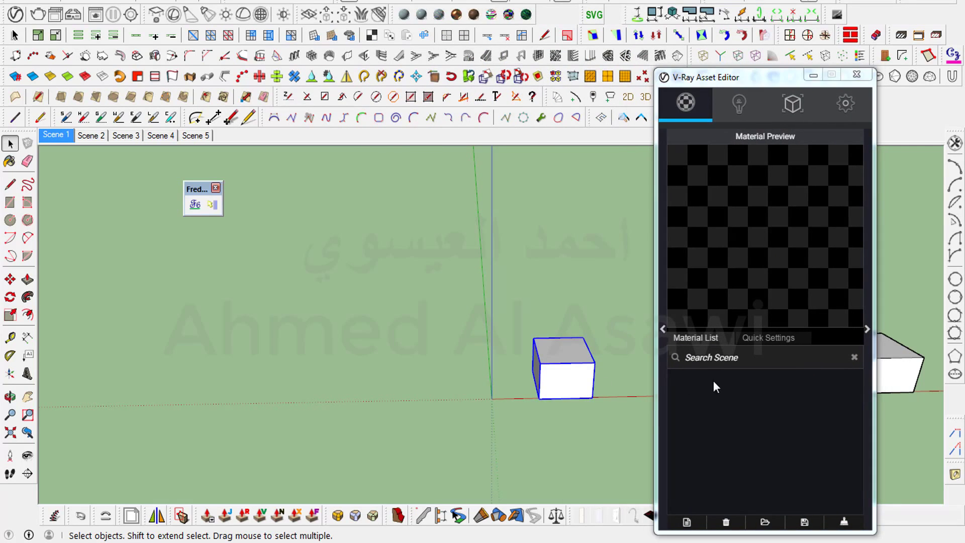
Dock the V-Ray Library beside Categories, browse 001 Wood floor, and enlarge the swatch thumbnails
{"action": "left_click", "coordinate": [663, 329]}
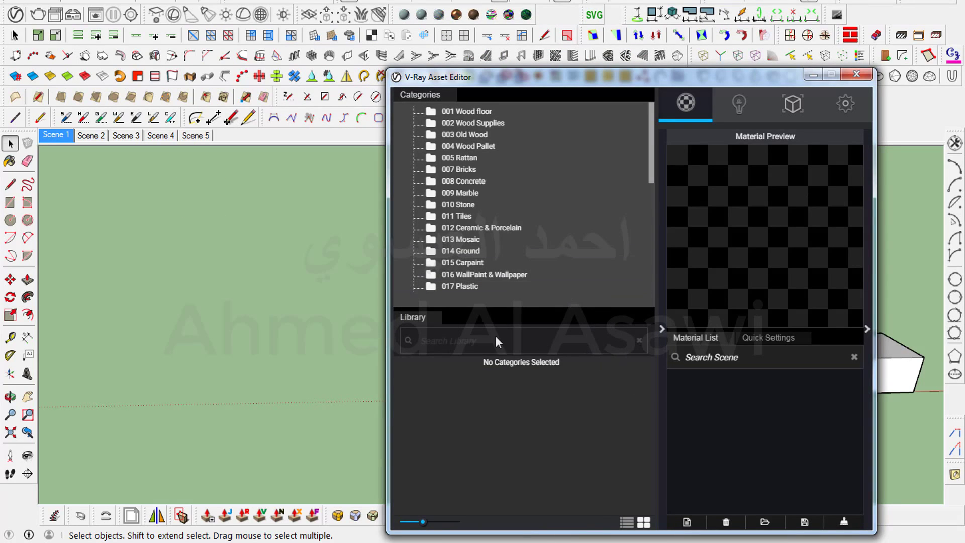
{"action": "left_click_drag", "start_coordinate": [412, 321], "coordinate": [535, 87]}
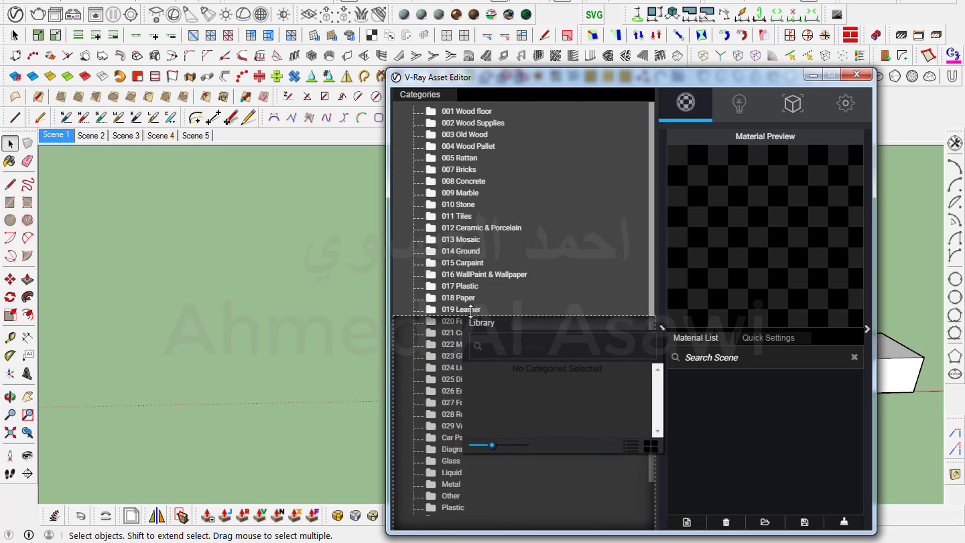
{"action": "left_click", "coordinate": [421, 94]}
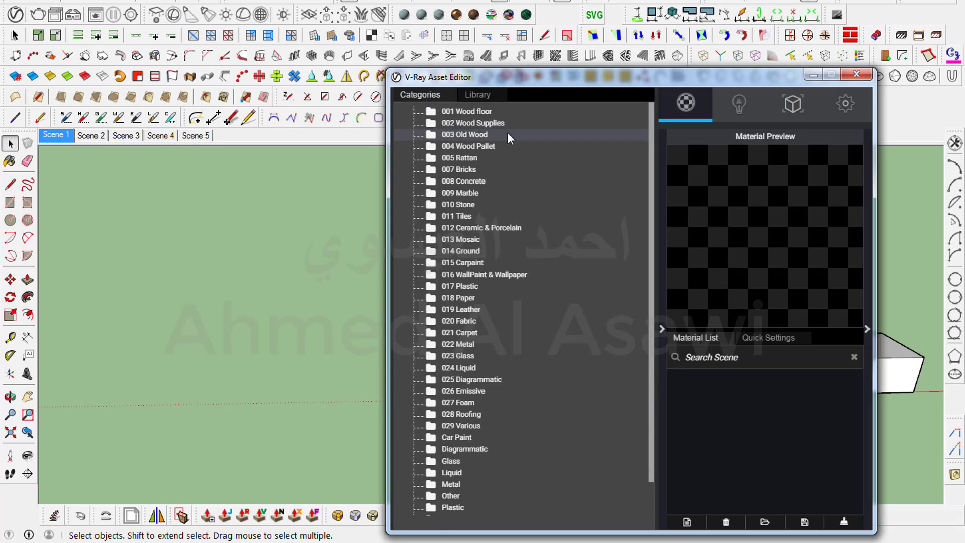
{"action": "left_click_drag", "start_coordinate": [475, 95], "coordinate": [533, 174]}
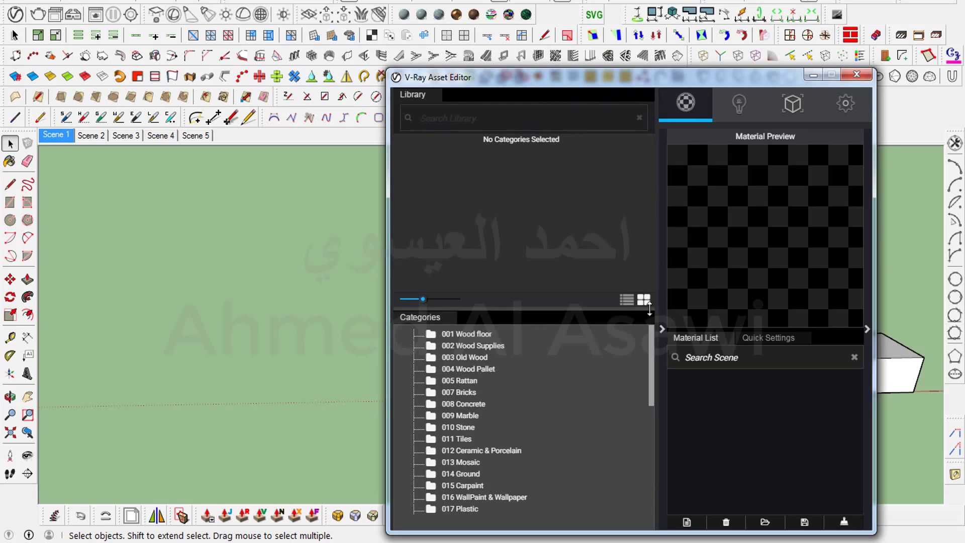
{"action": "left_click_drag", "start_coordinate": [418, 98], "coordinate": [530, 327]}
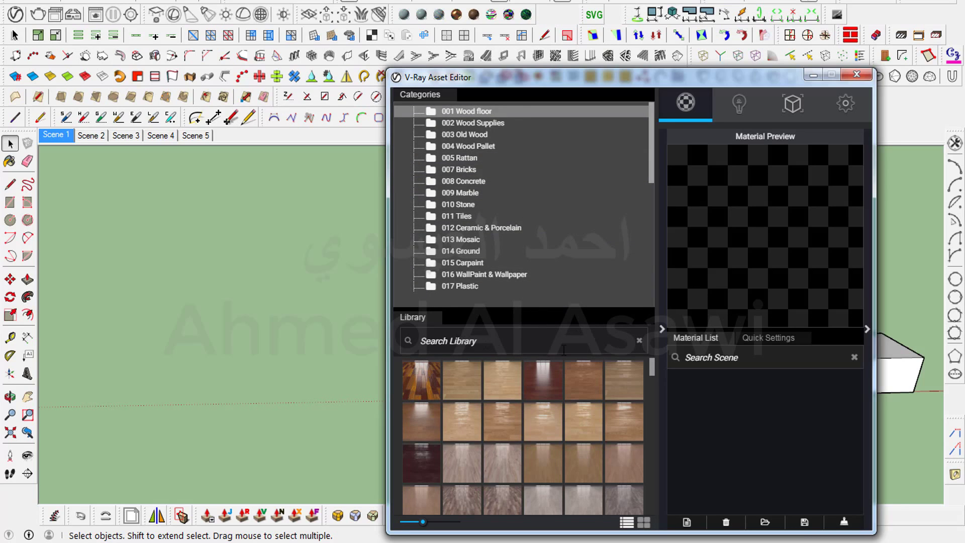
{"action": "left_click_drag", "start_coordinate": [414, 319], "coordinate": [573, 100]}
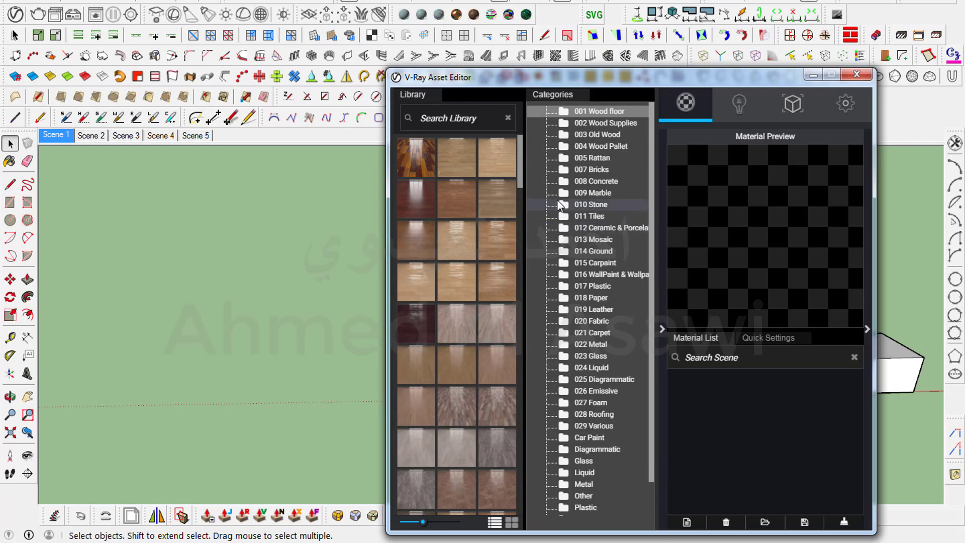
{"action": "mouse_move", "coordinate": [424, 526]}
{"action": "left_mouse_down"}
{"action": "mouse_move", "coordinate": [460, 527]}
{"action": "mouse_move", "coordinate": [438, 525]}
{"action": "left_mouse_up"}
Add Flooring_Laminate_B_Wide_250cm and an oak Wood Supplies material to the Material List
{"action": "scroll", "coordinate": [484, 200], "scroll_direction": "down", "scroll_amount": 3}
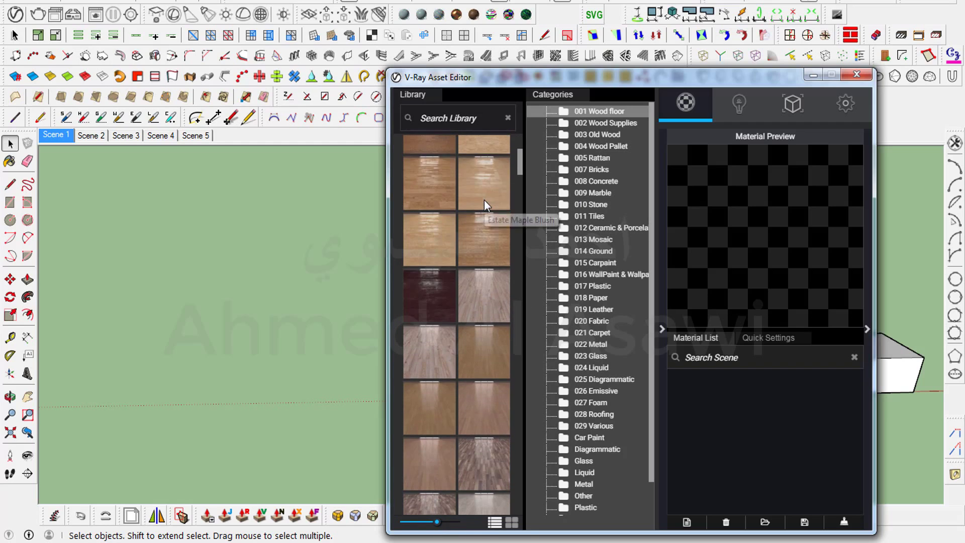
{"action": "scroll", "coordinate": [484, 200], "scroll_direction": "down", "scroll_amount": 2}
{"action": "left_click_drag", "start_coordinate": [446, 351], "coordinate": [714, 423]}
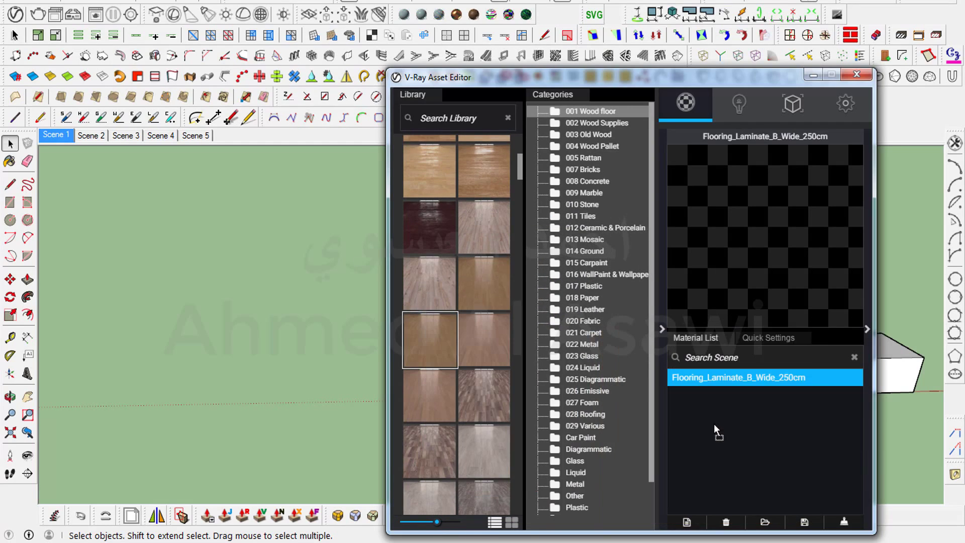
{"action": "left_click", "coordinate": [573, 111]}
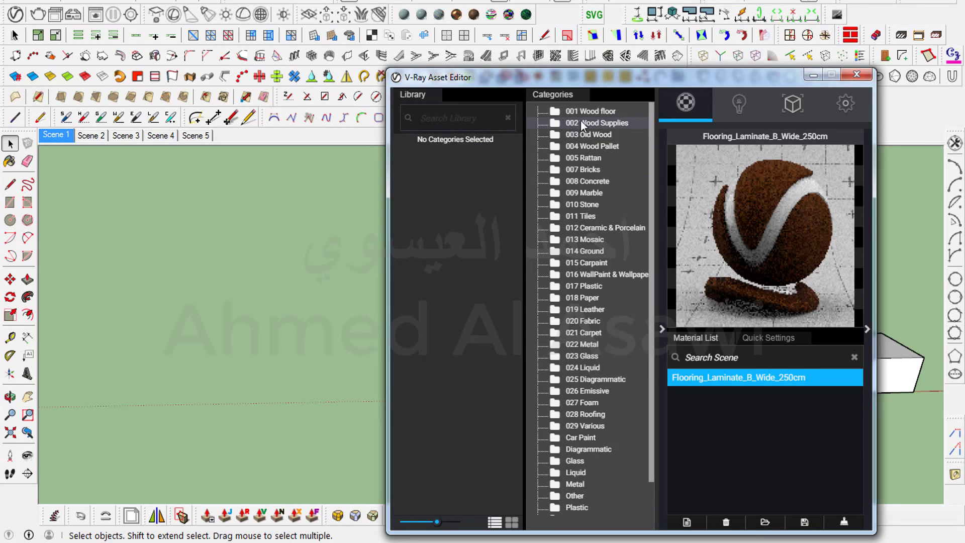
{"action": "left_click", "coordinate": [580, 122]}
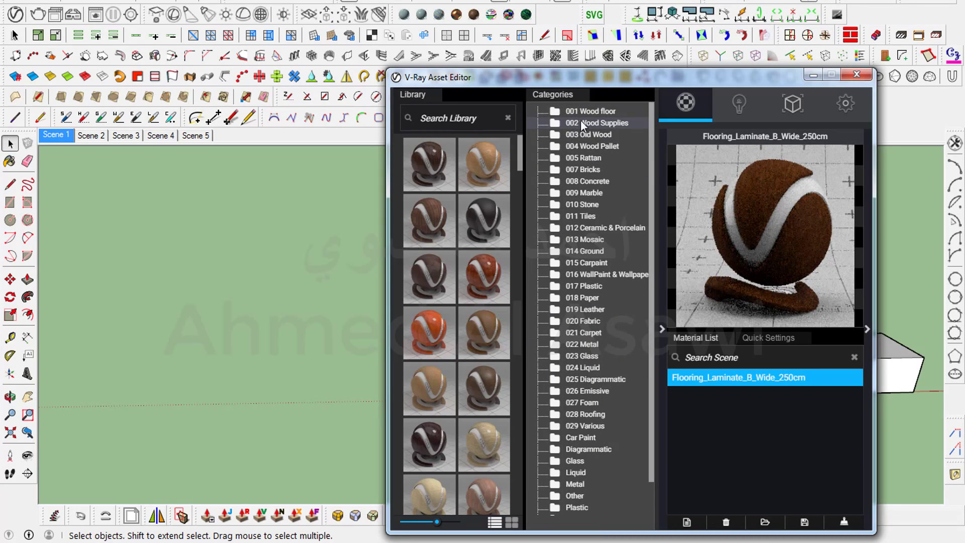
{"action": "scroll", "coordinate": [446, 293], "scroll_direction": "down", "scroll_amount": 4}
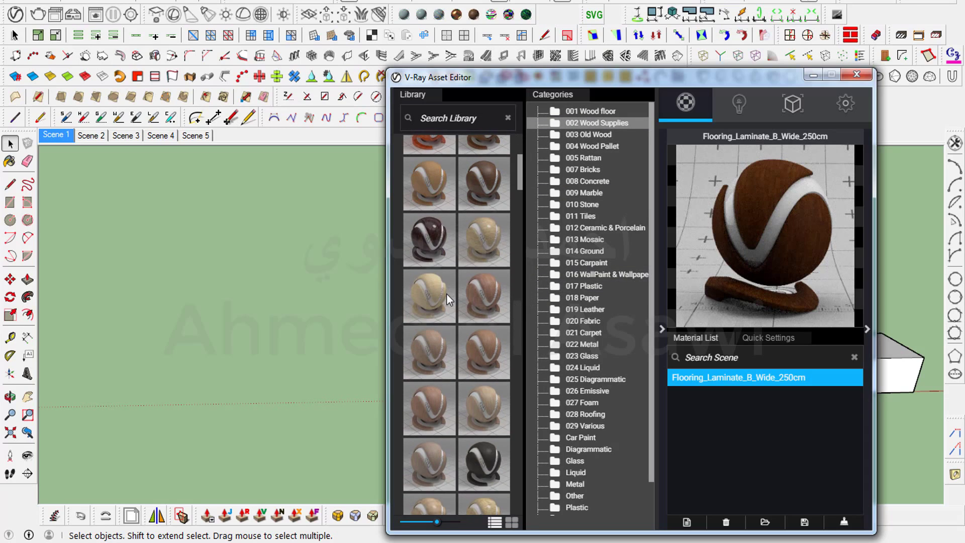
{"action": "scroll", "coordinate": [448, 290], "scroll_direction": "down", "scroll_amount": 2}
{"action": "scroll", "coordinate": [448, 289], "scroll_direction": "down", "scroll_amount": 2}
{"action": "mouse_move", "coordinate": [453, 362]}
{"action": "left_mouse_down"}
{"action": "mouse_move", "coordinate": [573, 433]}
{"action": "mouse_move", "coordinate": [707, 460]}
{"action": "left_mouse_up"}
{"action": "left_click", "coordinate": [564, 123]}
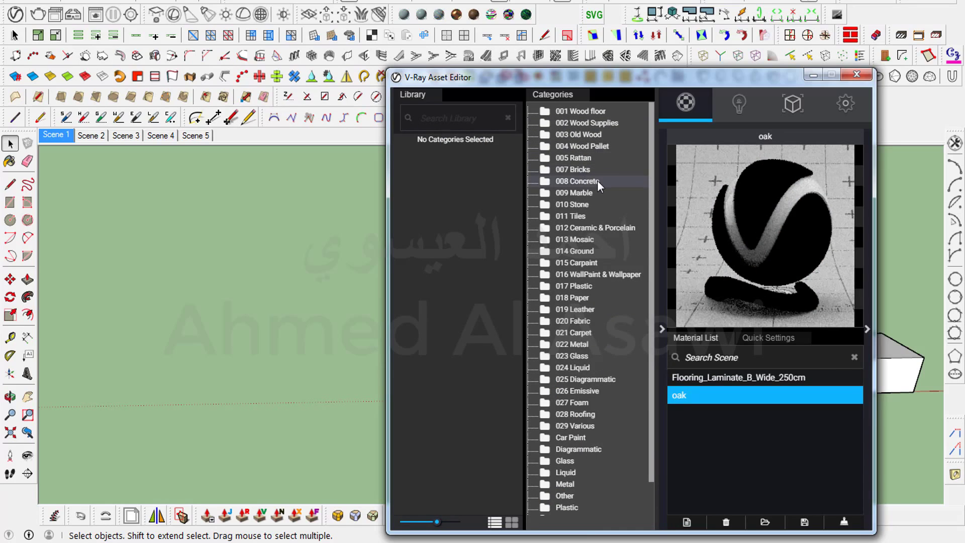
Add Marble_05 from Marble and Carrara Blanco from Tiles to the scene materials
{"action": "left_click", "coordinate": [584, 192]}
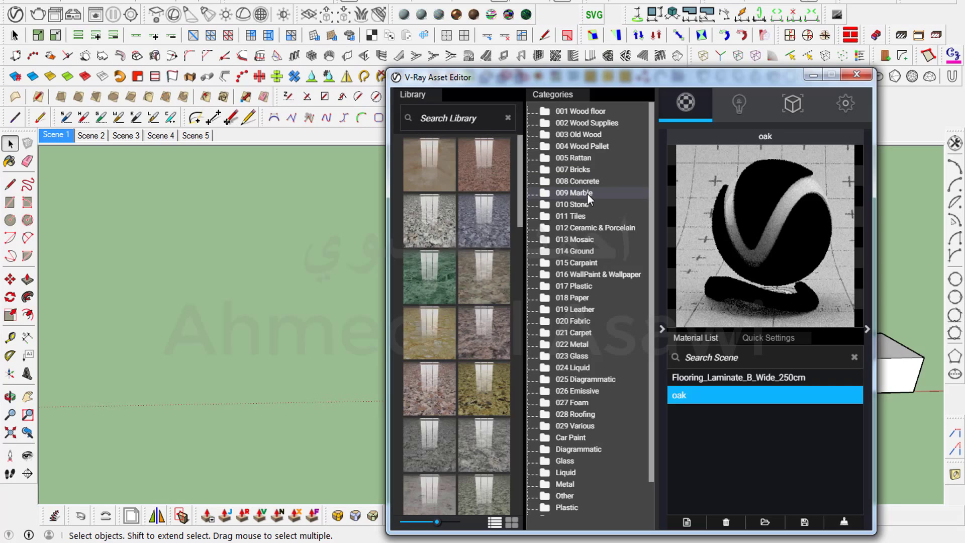
{"action": "left_click_drag", "start_coordinate": [431, 280], "coordinate": [711, 461]}
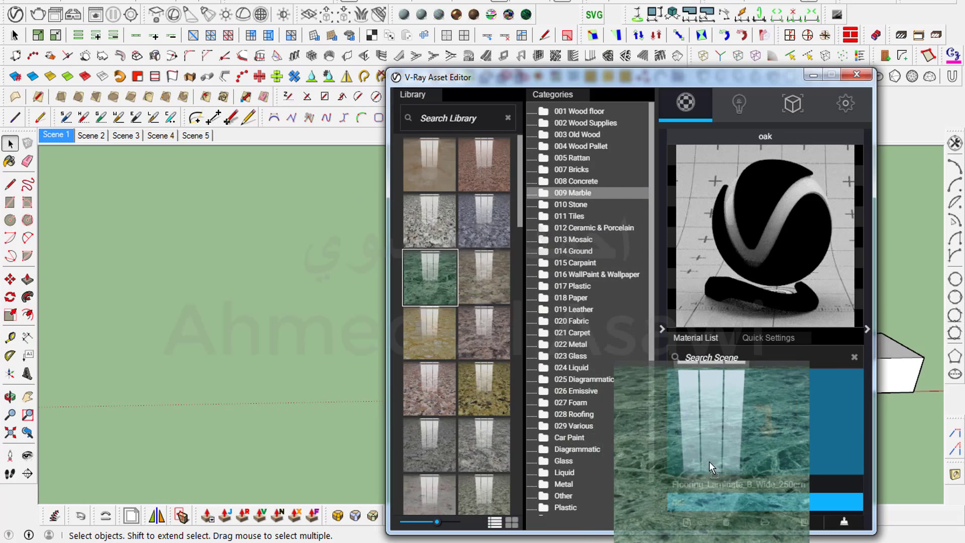
{"action": "left_click", "coordinate": [569, 191]}
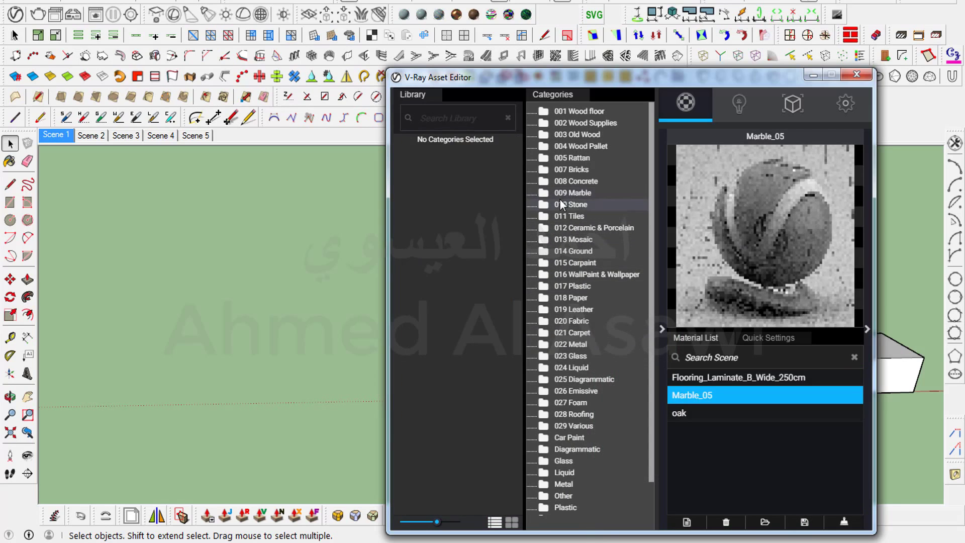
{"action": "left_click", "coordinate": [572, 203]}
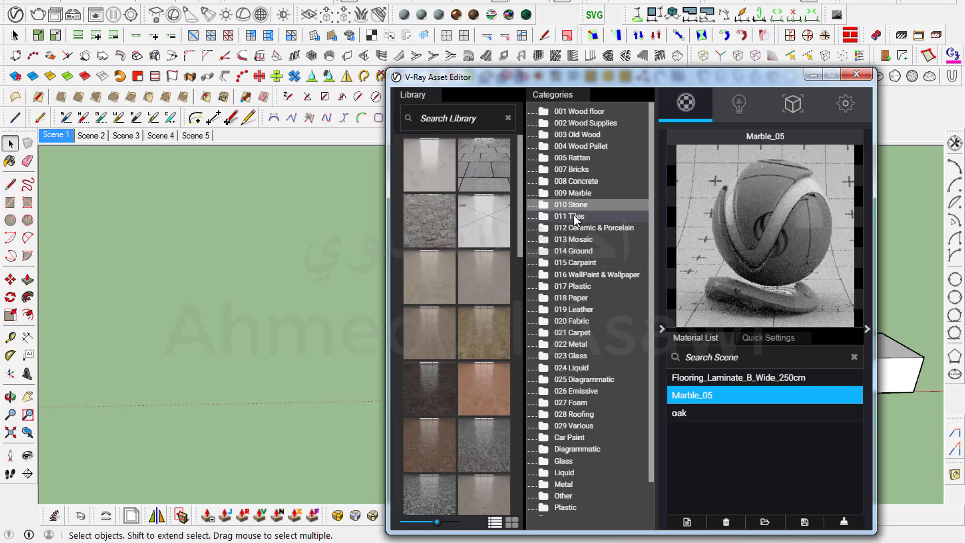
{"action": "left_click", "coordinate": [574, 215]}
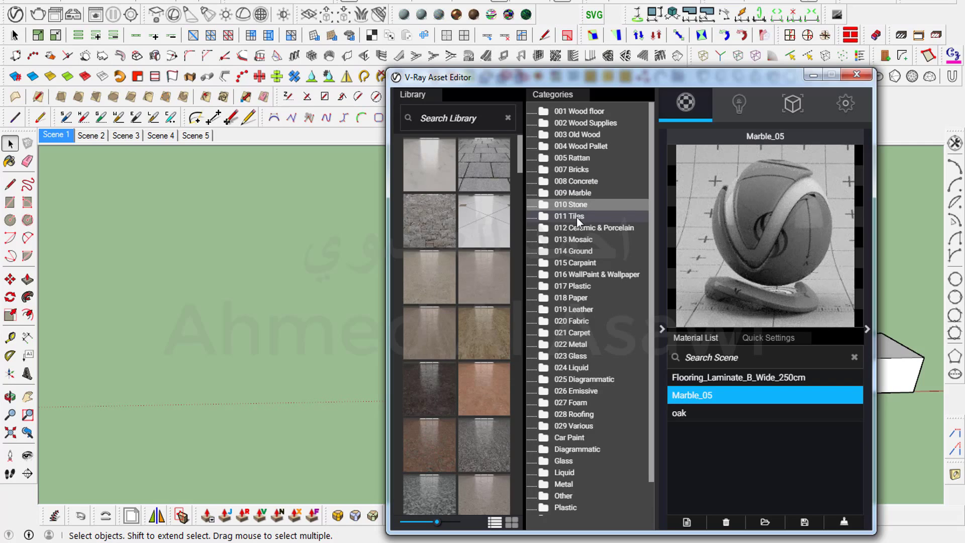
{"action": "mouse_move", "coordinate": [478, 226]}
{"action": "left_mouse_down"}
{"action": "mouse_move", "coordinate": [488, 260]}
{"action": "mouse_move", "coordinate": [740, 469]}
{"action": "left_mouse_up"}
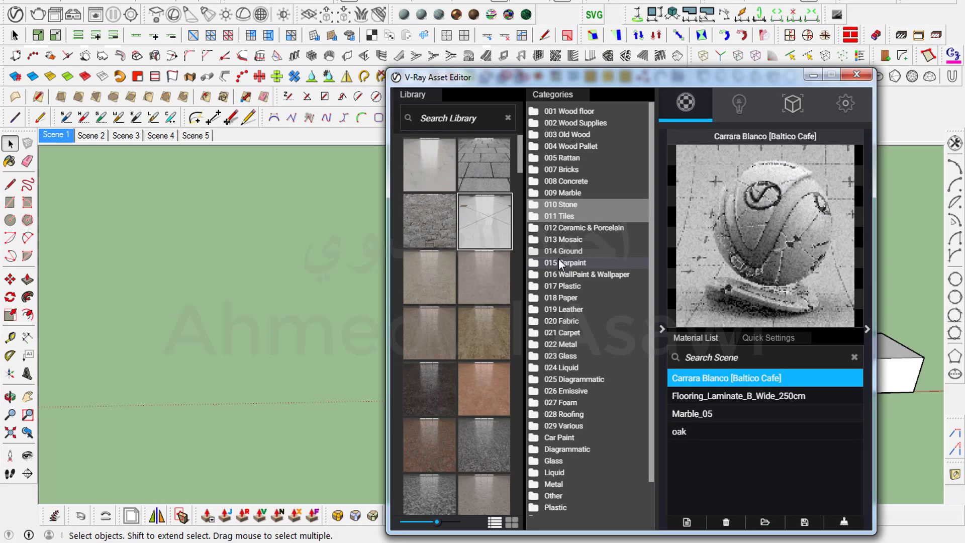
{"action": "left_click", "coordinate": [565, 216]}
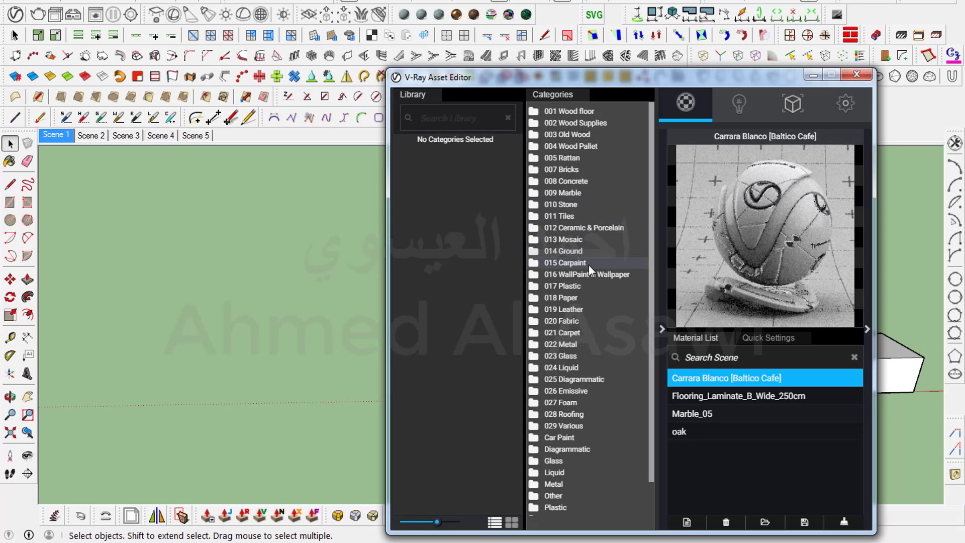
Add Grass_13 from Ground and Aluminum_Bumpy_5cm from Metal to the scene materials
{"action": "left_click", "coordinate": [564, 251]}
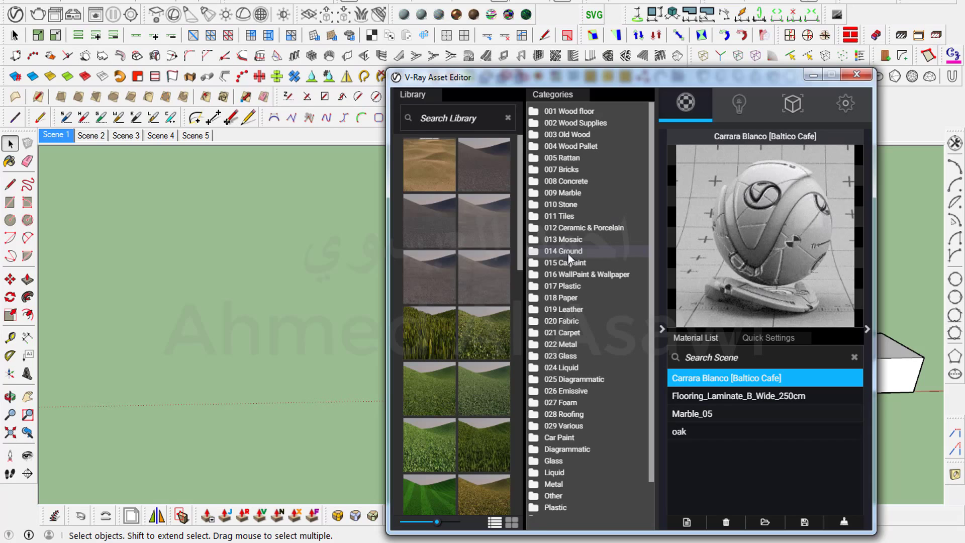
{"action": "scroll", "coordinate": [513, 320], "scroll_direction": "down", "scroll_amount": 4}
{"action": "left_click_drag", "start_coordinate": [558, 451], "coordinate": [728, 499]}
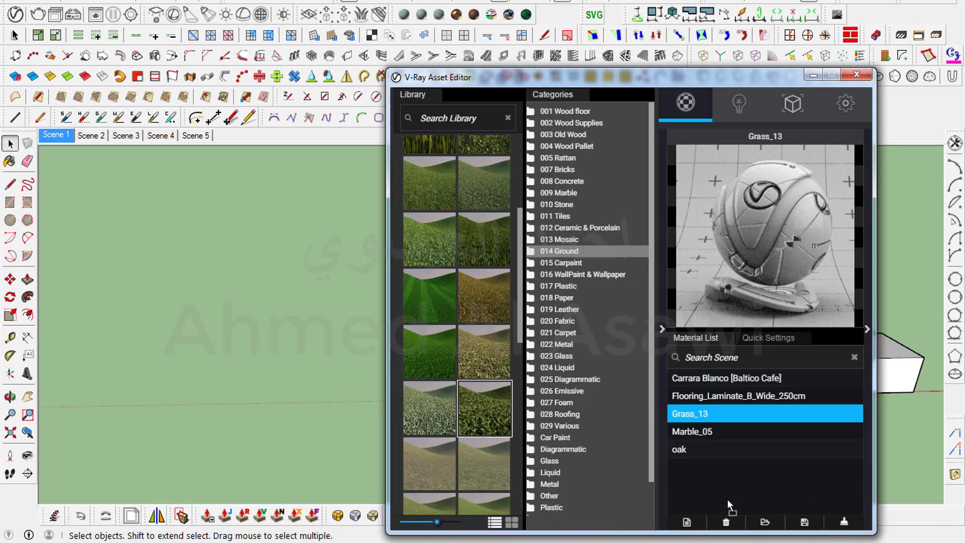
{"action": "left_click", "coordinate": [551, 250]}
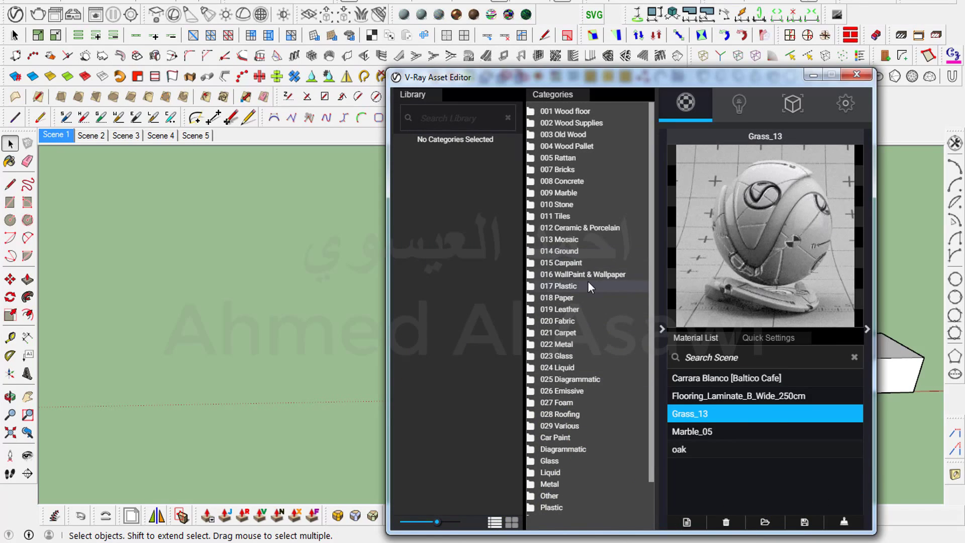
{"action": "scroll", "coordinate": [578, 277], "scroll_direction": "down", "scroll_amount": 1}
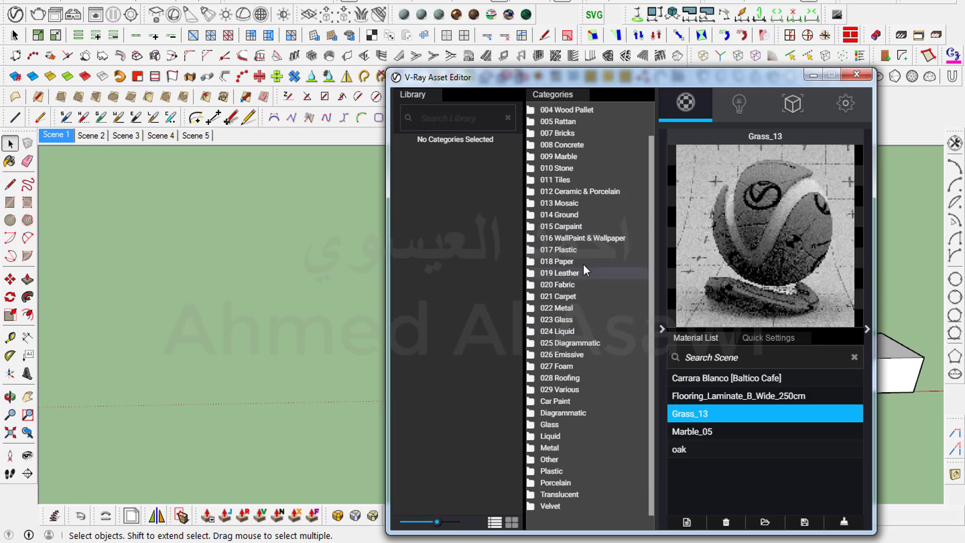
{"action": "left_click", "coordinate": [560, 309]}
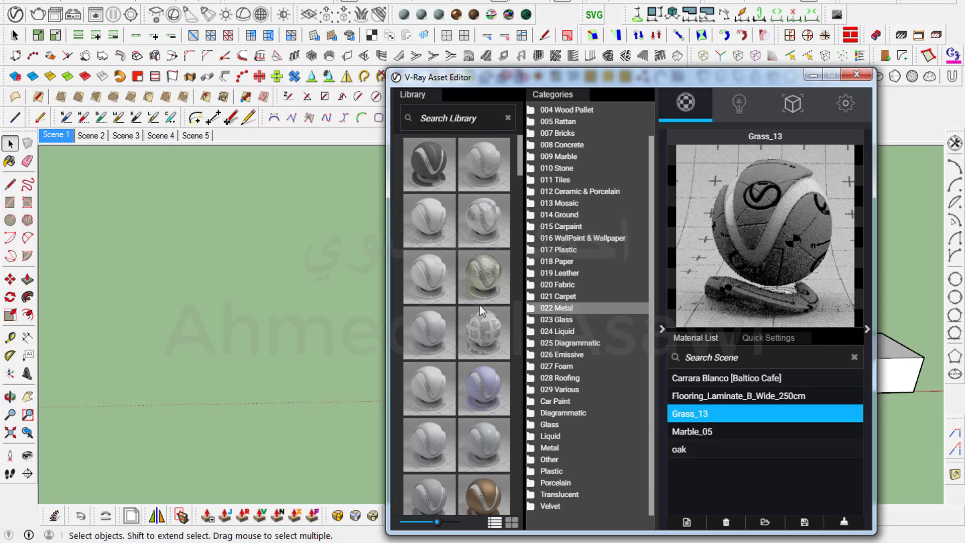
{"action": "scroll", "coordinate": [481, 299], "scroll_direction": "down", "scroll_amount": 3}
{"action": "scroll", "coordinate": [485, 322], "scroll_direction": "down", "scroll_amount": 3}
{"action": "left_click_drag", "start_coordinate": [500, 410], "coordinate": [728, 491]}
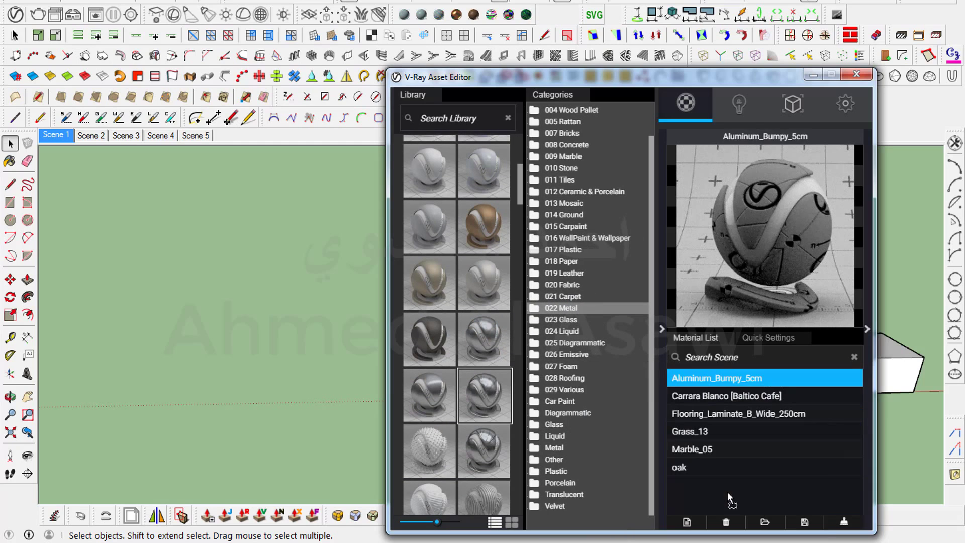
{"action": "left_click", "coordinate": [562, 308]}
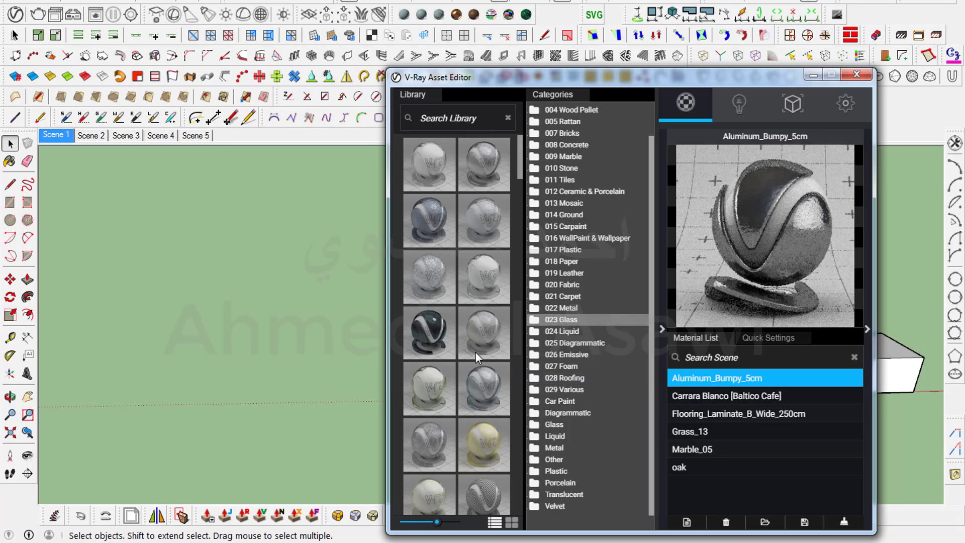
Add dark_blue_glass to the Material List and collapse the Library/Categories panel
{"action": "scroll", "coordinate": [460, 322], "scroll_direction": "down", "scroll_amount": 2}
{"action": "scroll", "coordinate": [471, 339], "scroll_direction": "down", "scroll_amount": 3}
{"action": "left_click_drag", "start_coordinate": [474, 340], "coordinate": [662, 478]}
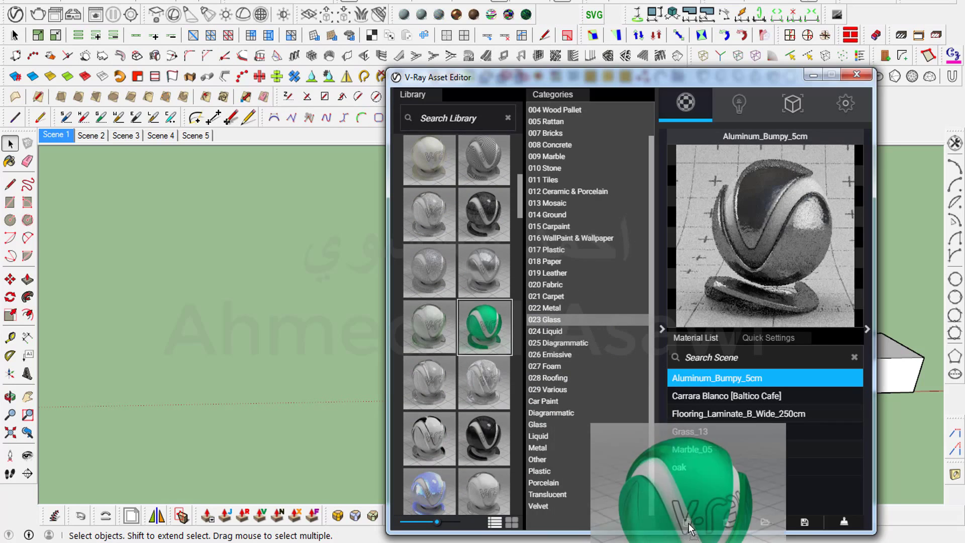
{"action": "left_click", "coordinate": [662, 329]}
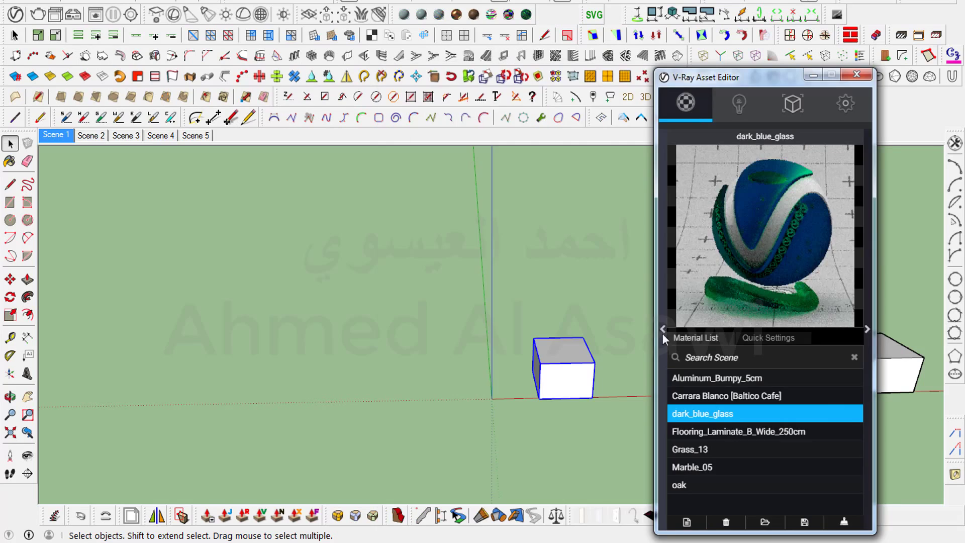
Apply Marble_Tile_40 to the front and top faces inside the Scene 1 box group
{"action": "mouse_move", "coordinate": [765, 82]}
{"action": "left_mouse_down"}
{"action": "mouse_move", "coordinate": [362, 80]}
{"action": "mouse_move", "coordinate": [738, 81]}
{"action": "left_mouse_up"}
{"action": "left_click", "coordinate": [344, 243]}
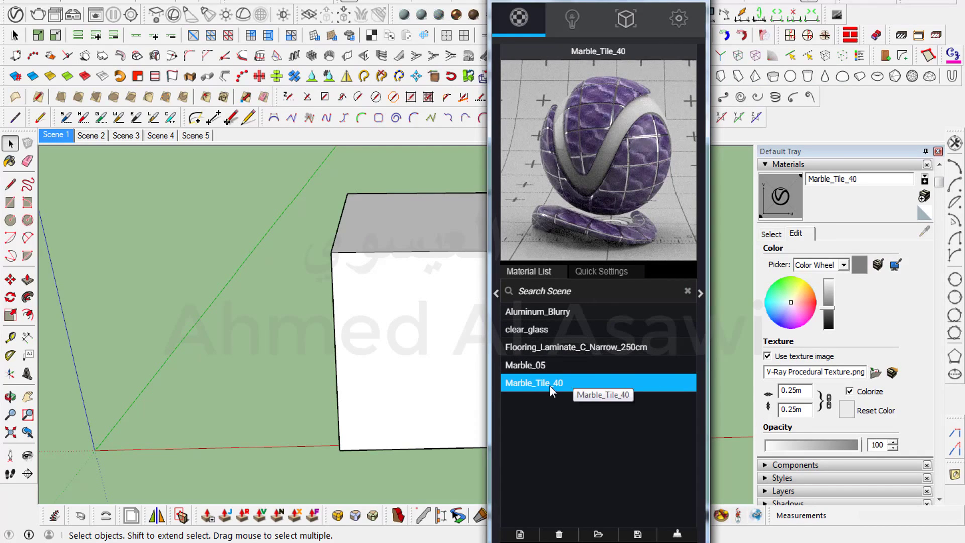
{"action": "double_click", "coordinate": [436, 326]}
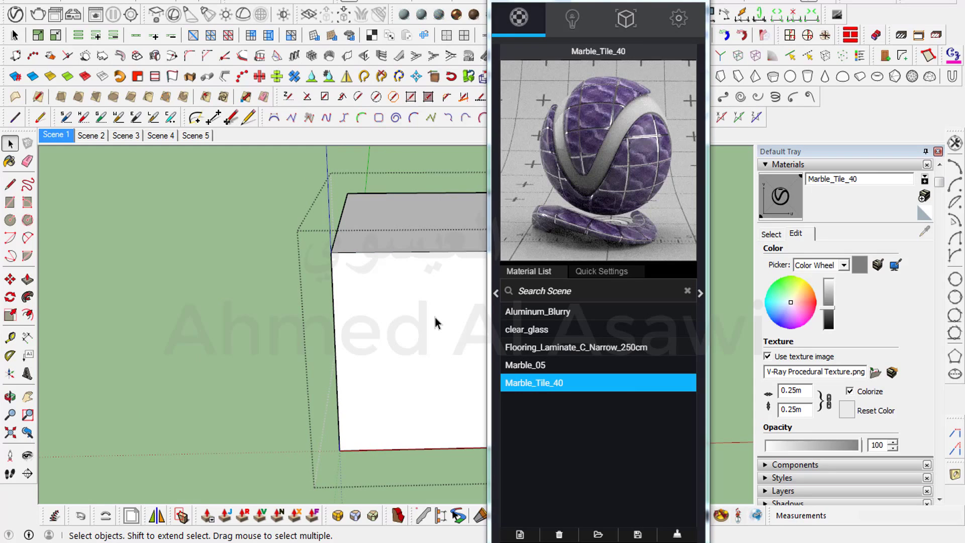
{"action": "left_click", "coordinate": [436, 323]}
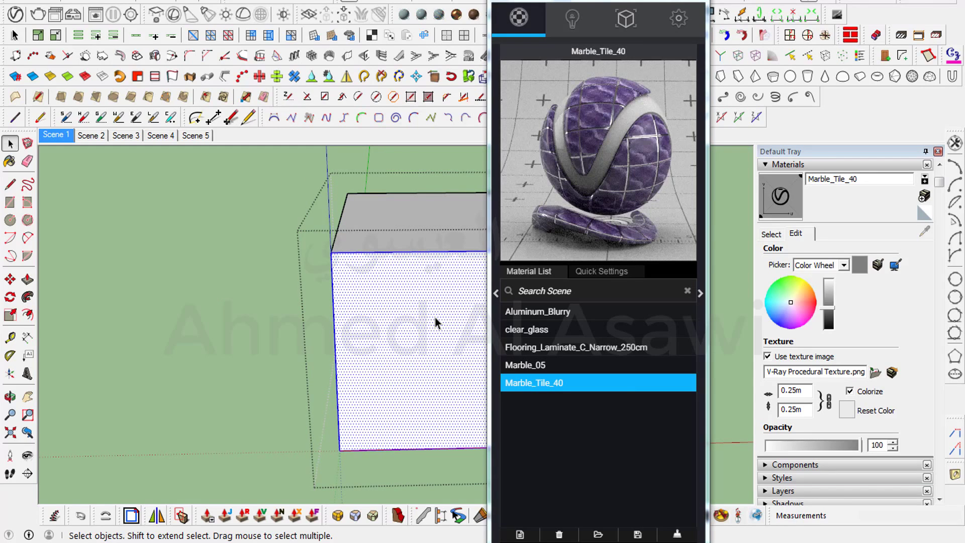
{"action": "triple_click", "coordinate": [435, 318]}
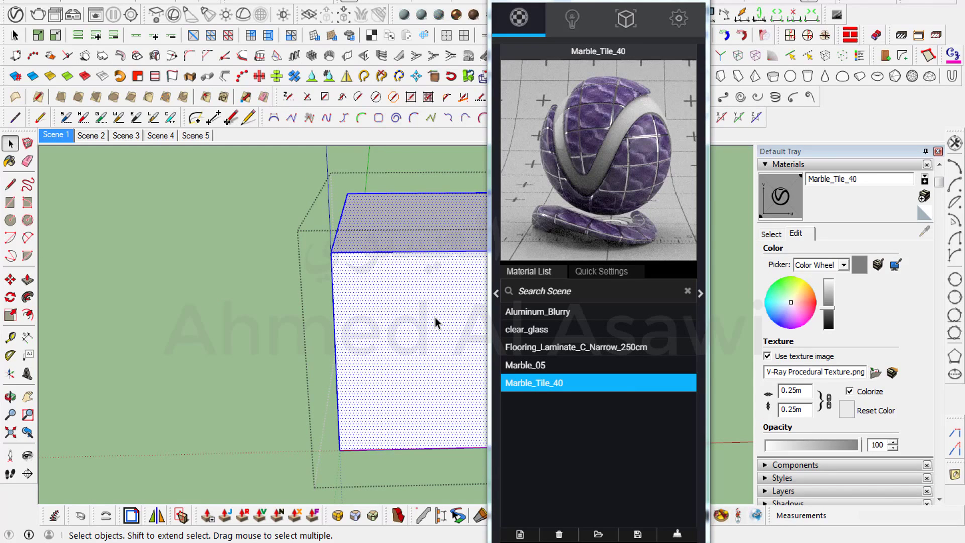
{"action": "right_click", "coordinate": [543, 383]}
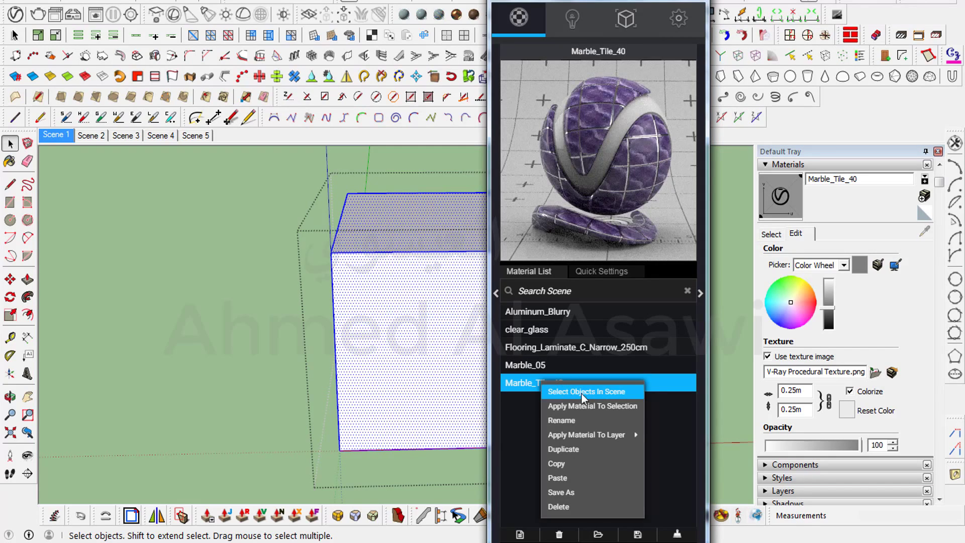
{"action": "left_click", "coordinate": [583, 407]}
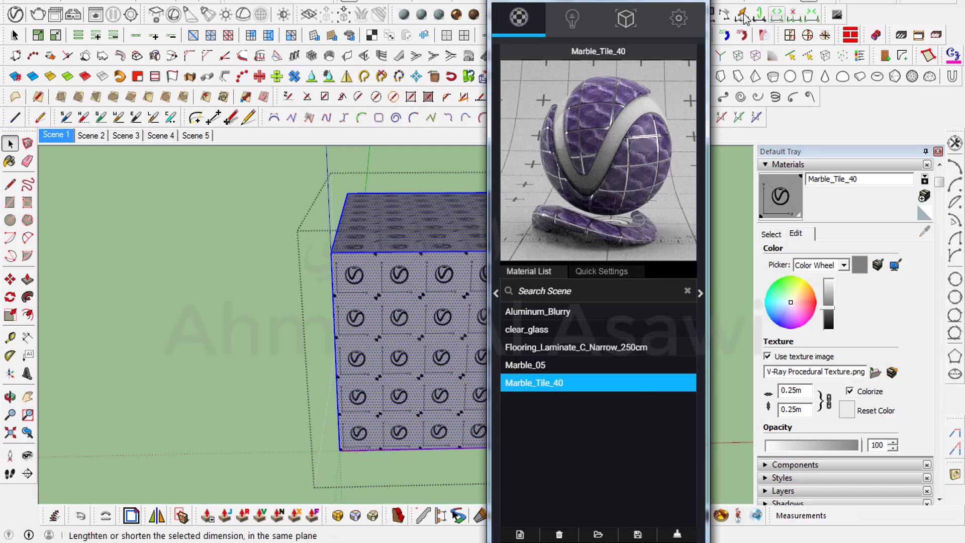
{"action": "left_click", "coordinate": [649, 3]}
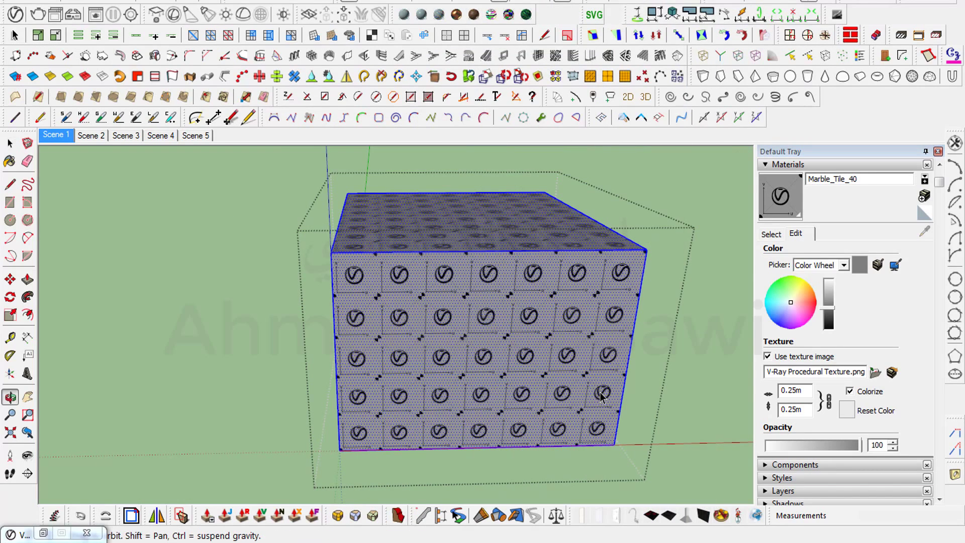
{"action": "middle_click_drag", "start_coordinate": [595, 382], "coordinate": [556, 361]}
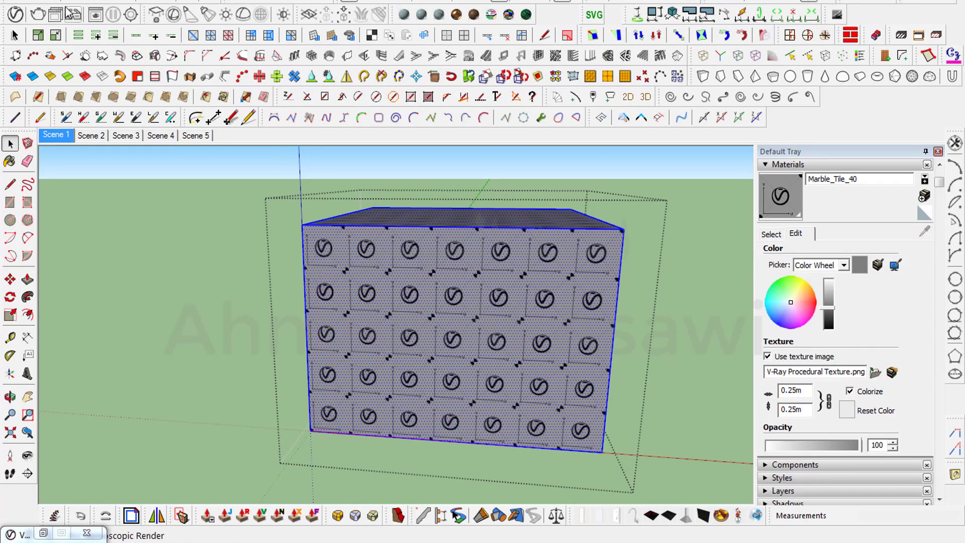
{"action": "left_click", "coordinate": [40, 19]}
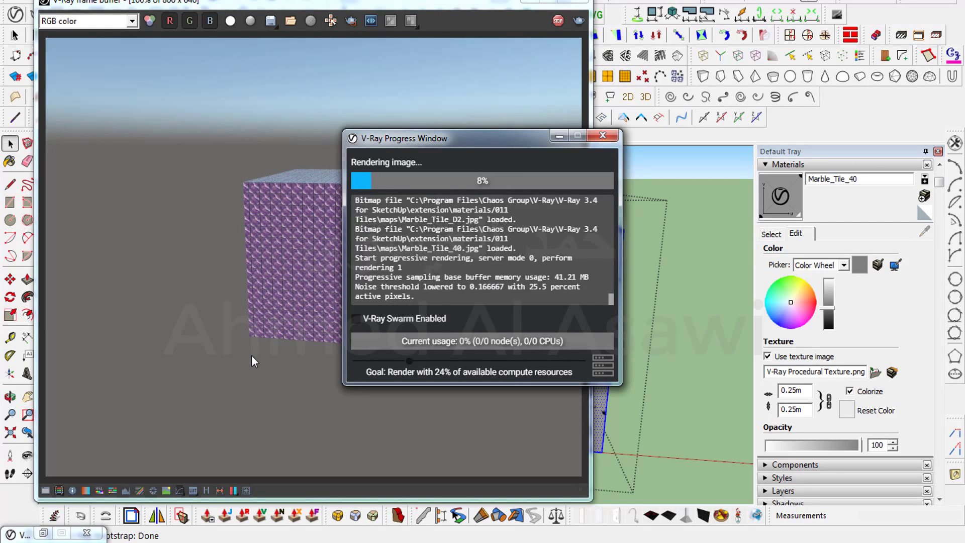
{"action": "left_click", "coordinate": [602, 136]}
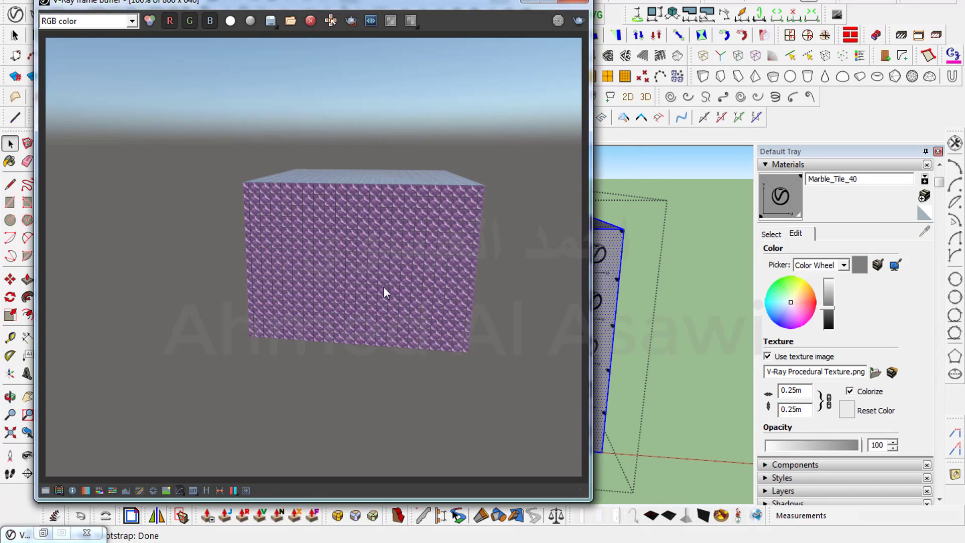
{"action": "scroll", "coordinate": [384, 287], "scroll_direction": "up", "scroll_amount": 5}
{"action": "scroll", "coordinate": [384, 287], "scroll_direction": "down", "scroll_amount": 2}
{"action": "scroll", "coordinate": [384, 287], "scroll_direction": "down", "scroll_amount": 3}
{"action": "scroll", "coordinate": [384, 287], "scroll_direction": "up", "scroll_amount": 1}
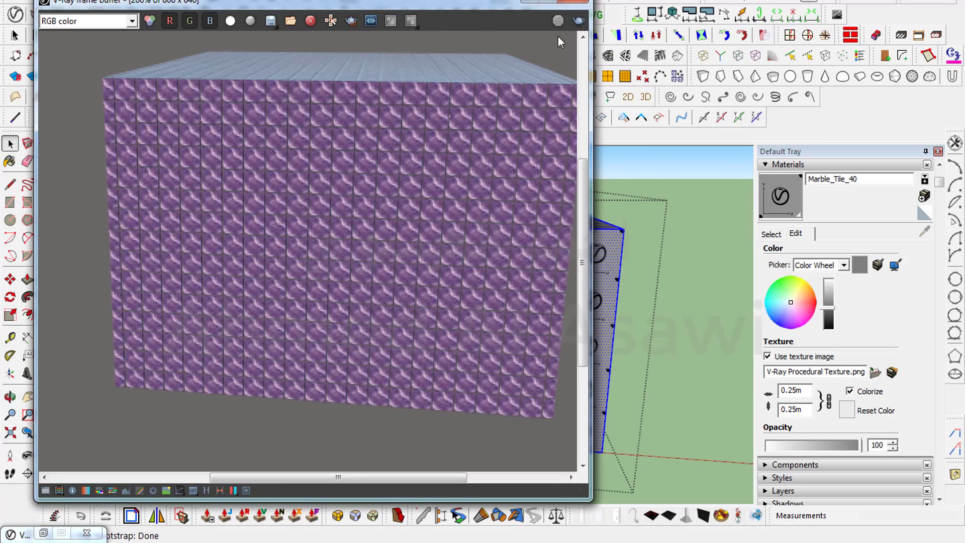
{"action": "left_click", "coordinate": [573, 2]}
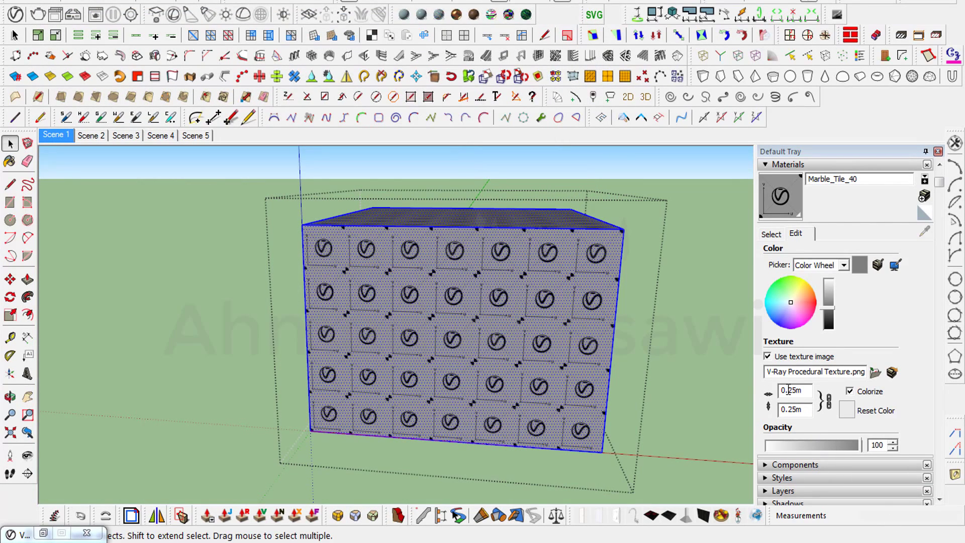
Set the texture width to 0.99 m and render the box in V-Ray to check the tiles
{"action": "left_click", "coordinate": [790, 390]}
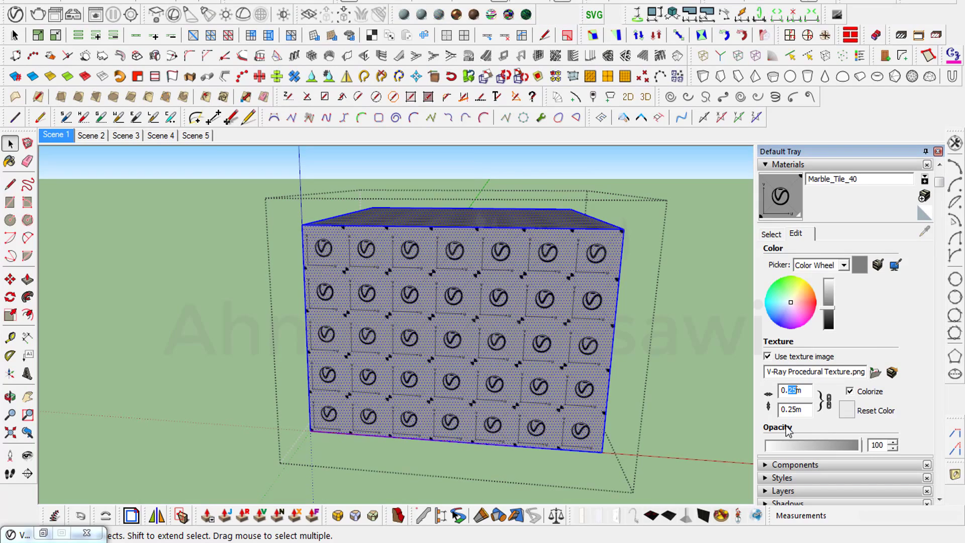
{"action": "type", "text": "99"}
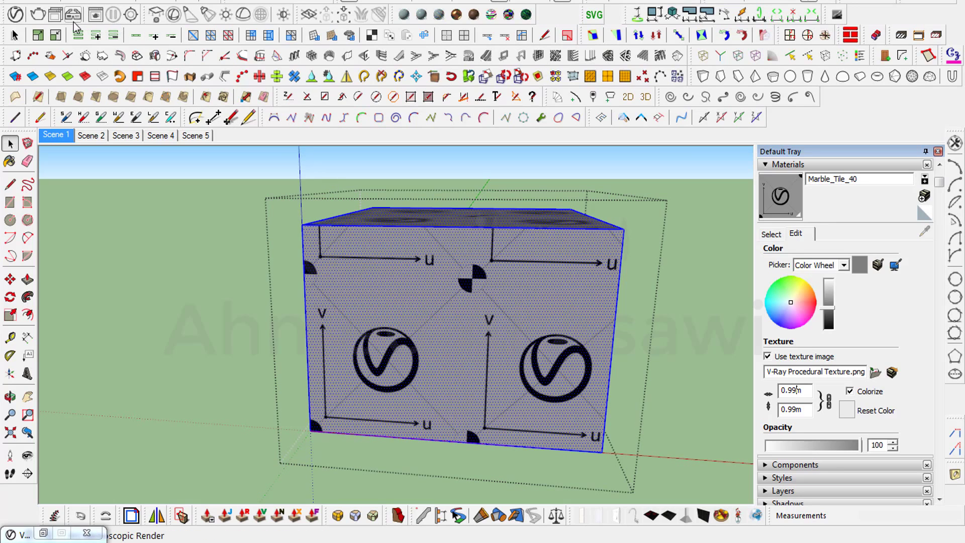
{"action": "left_click", "coordinate": [38, 15]}
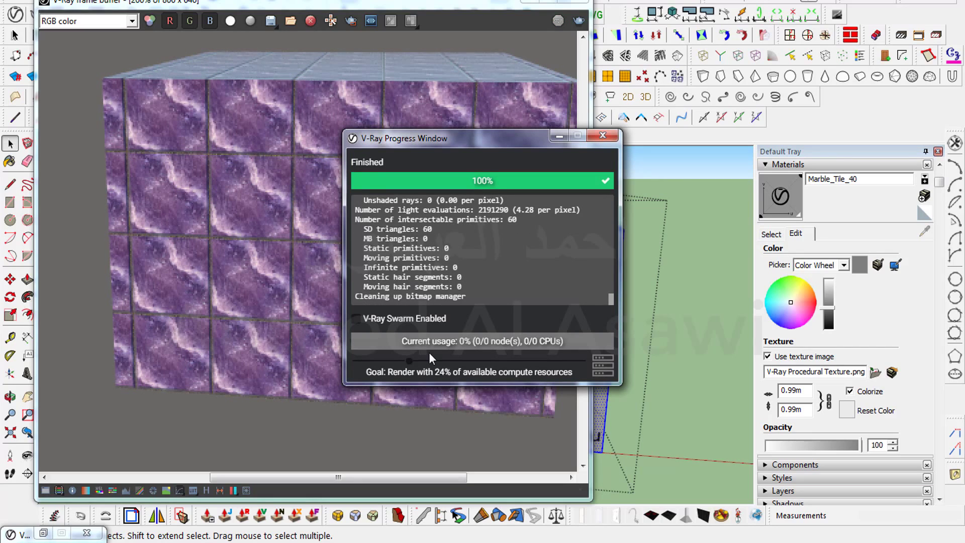
{"action": "left_click", "coordinate": [614, 137]}
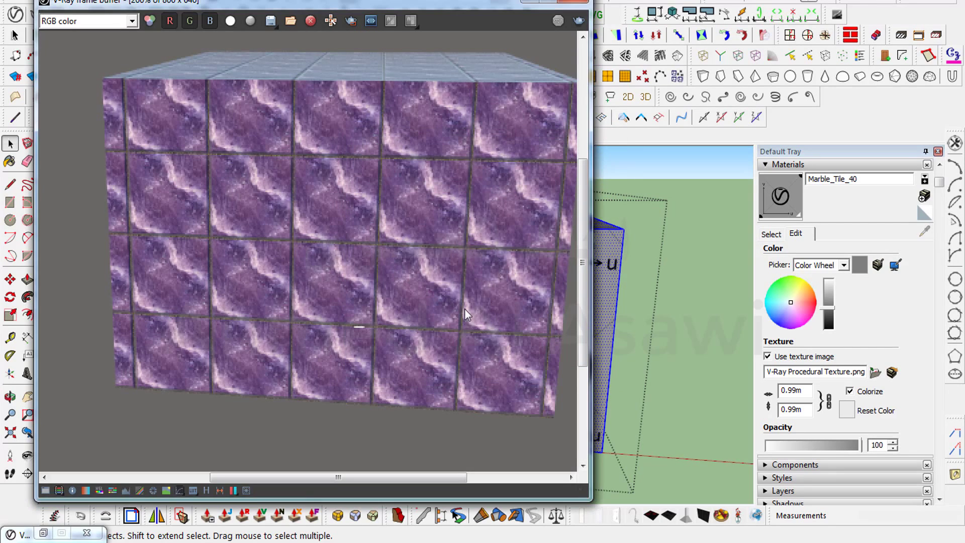
{"action": "scroll", "coordinate": [416, 291], "scroll_direction": "up", "scroll_amount": 3}
{"action": "scroll", "coordinate": [420, 266], "scroll_direction": "down", "scroll_amount": 5}
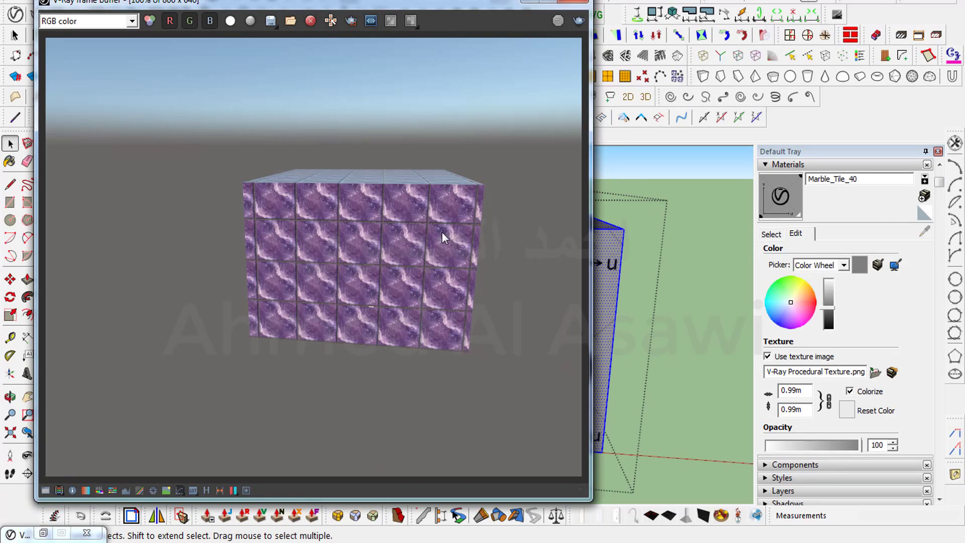
{"action": "left_click", "coordinate": [573, 2]}
{"action": "mouse_move", "coordinate": [541, 306]}
{"action": "middle_mouse_down"}
{"action": "mouse_move", "coordinate": [478, 304]}
{"action": "mouse_move", "coordinate": [261, 338]}
{"action": "mouse_move", "coordinate": [655, 263]}
{"action": "mouse_move", "coordinate": [523, 300]}
{"action": "middle_mouse_up"}
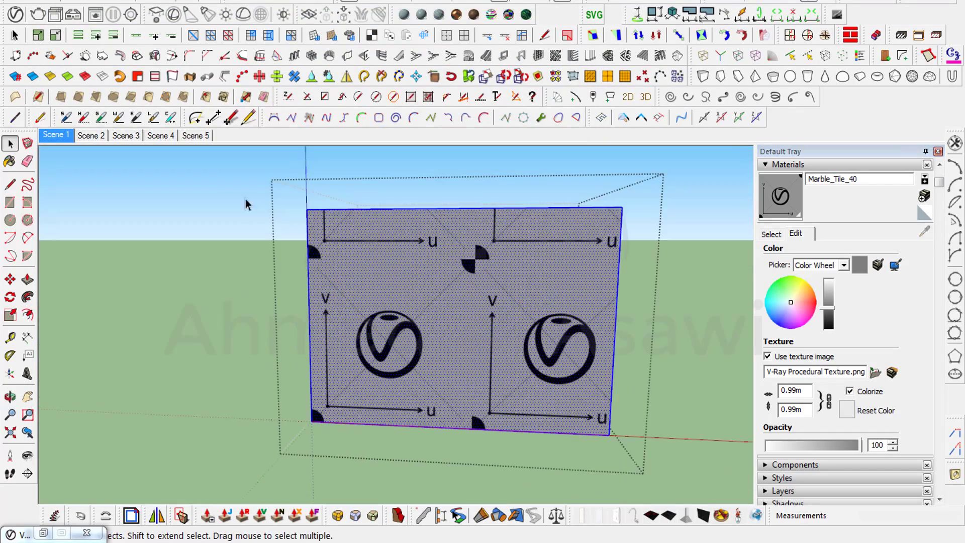
Switch to Scene 2, select the white box and pick Marble_05 in the V-Ray Asset Editor
{"action": "left_click", "coordinate": [91, 134]}
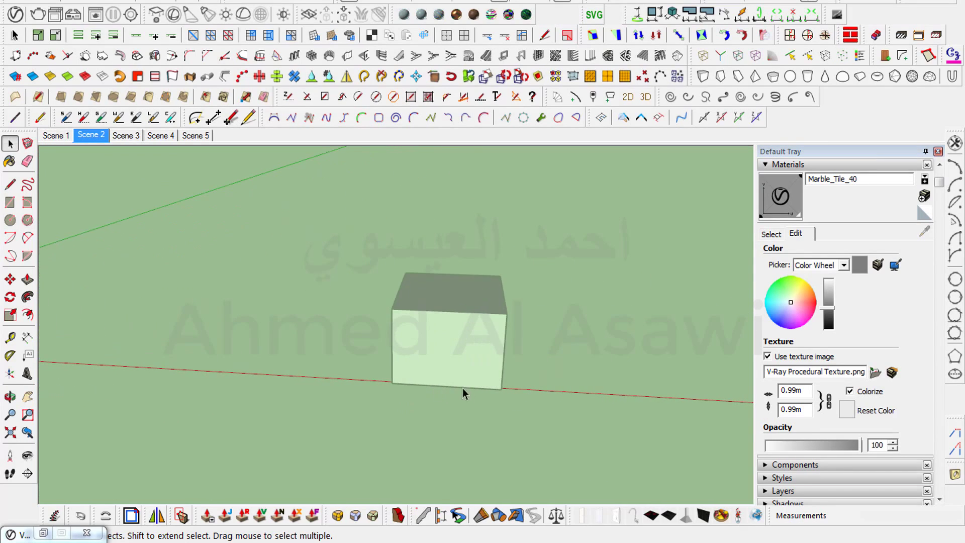
{"action": "scroll", "coordinate": [452, 346], "scroll_direction": "up", "scroll_amount": 3}
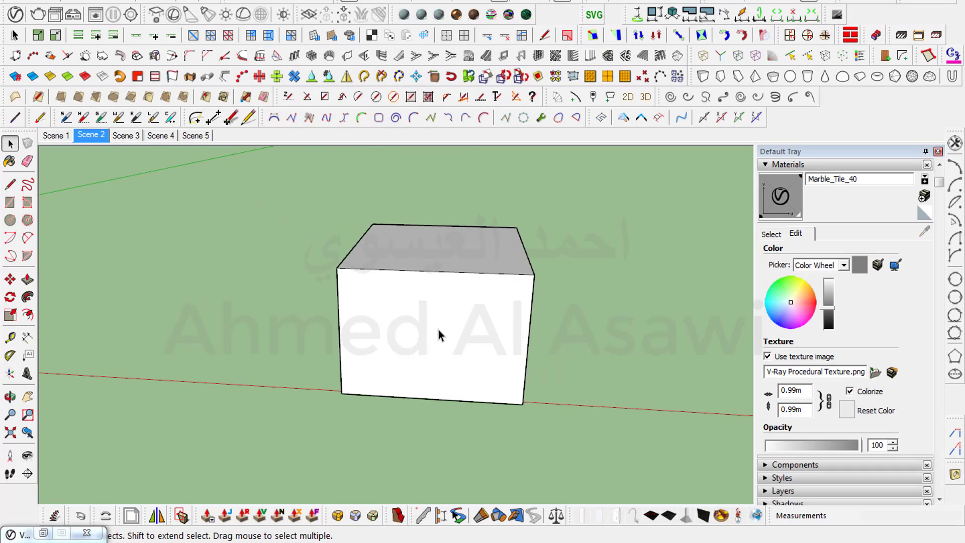
{"action": "scroll", "coordinate": [439, 330], "scroll_direction": "up", "scroll_amount": 3}
{"action": "left_click", "coordinate": [439, 329]}
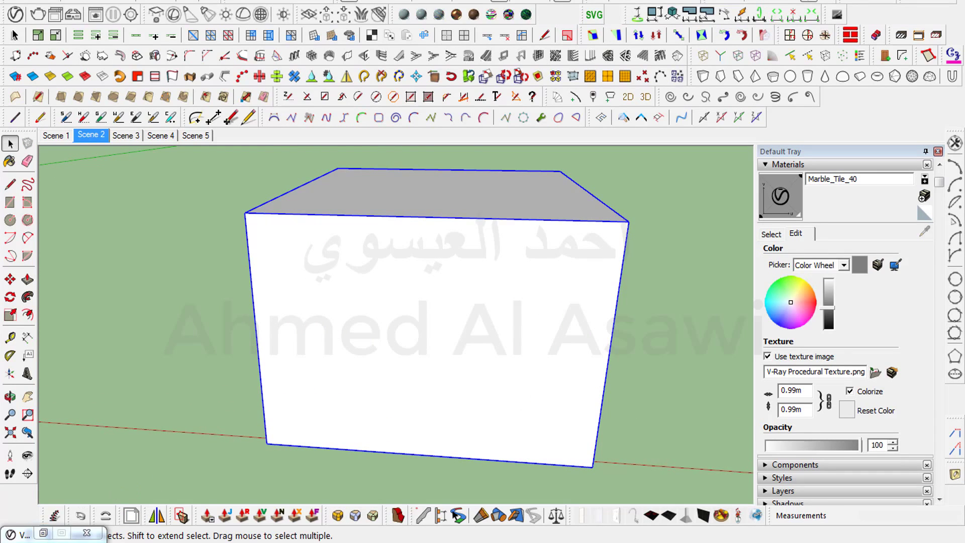
{"action": "left_click", "coordinate": [44, 533]}
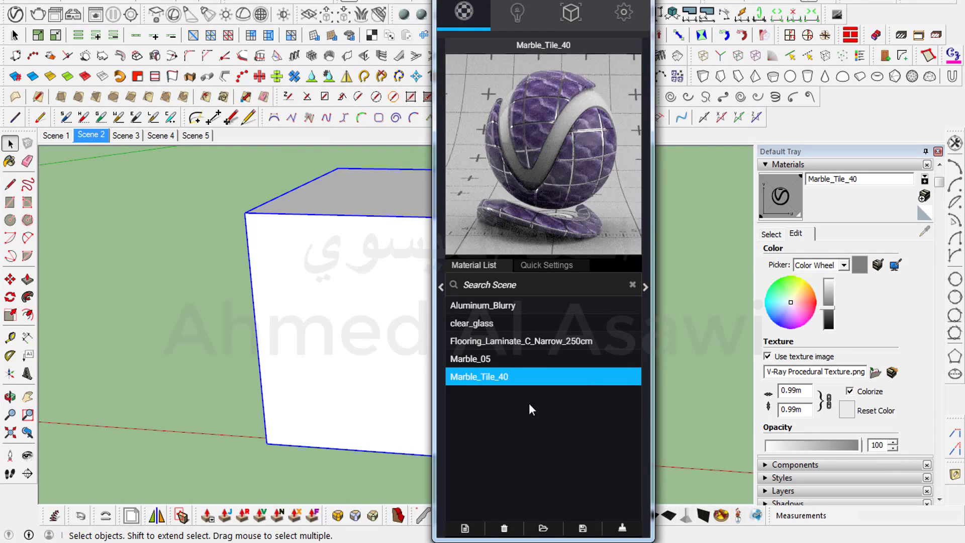
{"action": "left_click", "coordinate": [476, 358]}
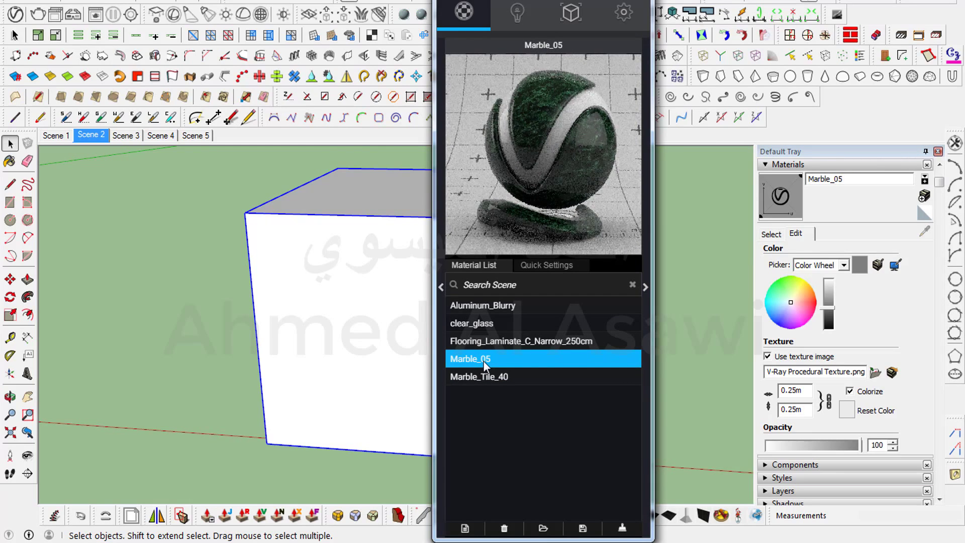
Try selecting the box's front face, then float the Fredo Tools toolbar and open its plugin list
{"action": "left_click", "coordinate": [376, 328]}
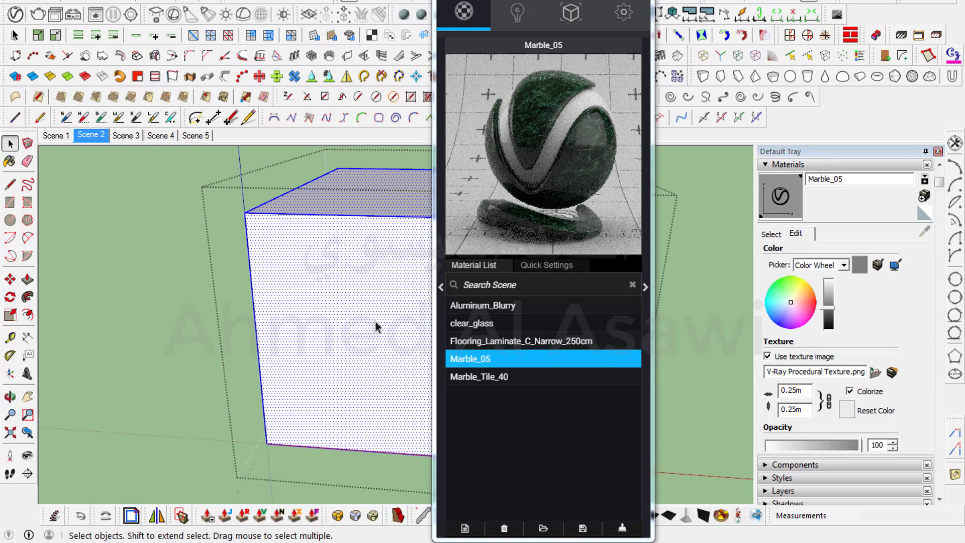
{"action": "left_click", "coordinate": [349, 294]}
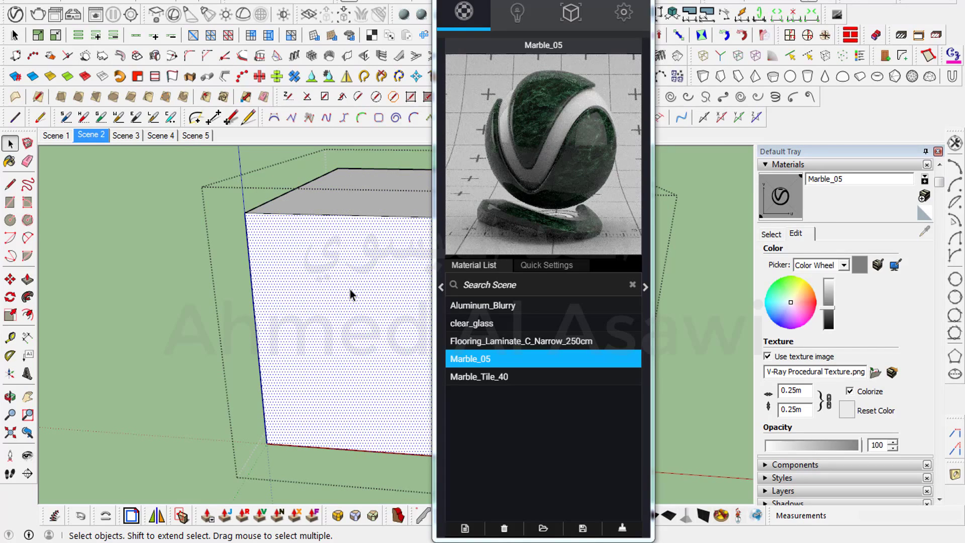
{"action": "double_click", "coordinate": [350, 295]}
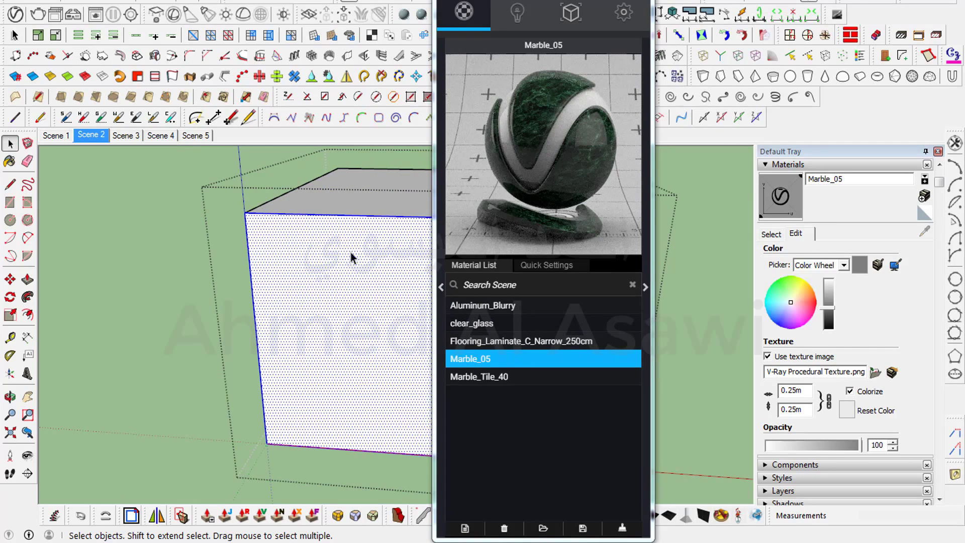
{"action": "left_click", "coordinate": [129, 201]}
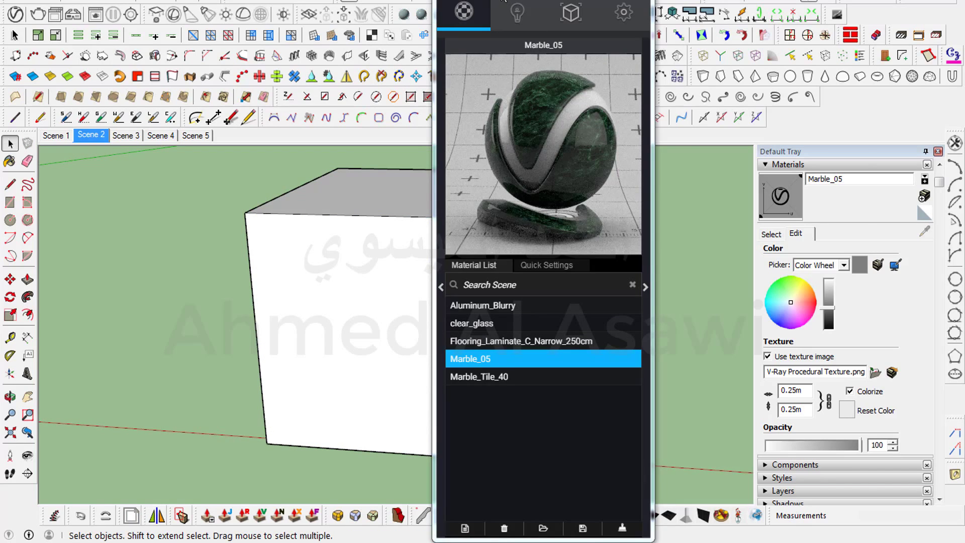
{"action": "left_click_drag", "start_coordinate": [502, 1], "coordinate": [704, 27]}
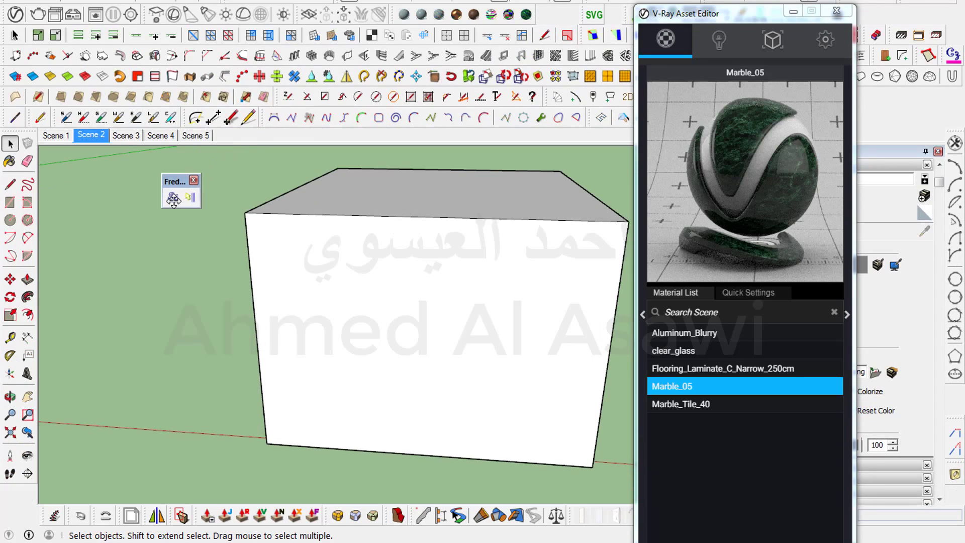
{"action": "left_click_drag", "start_coordinate": [539, 12], "coordinate": [168, 191]}
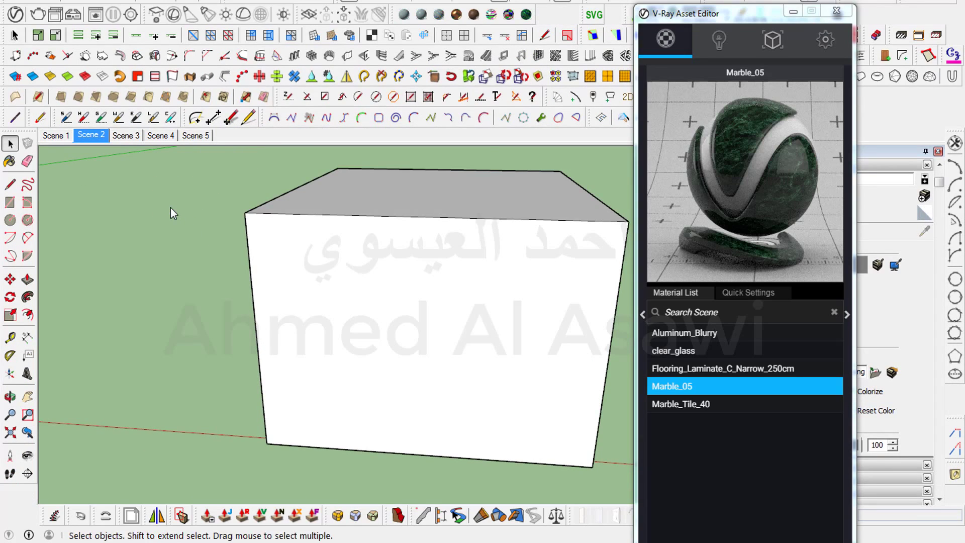
{"action": "left_click", "coordinate": [168, 203]}
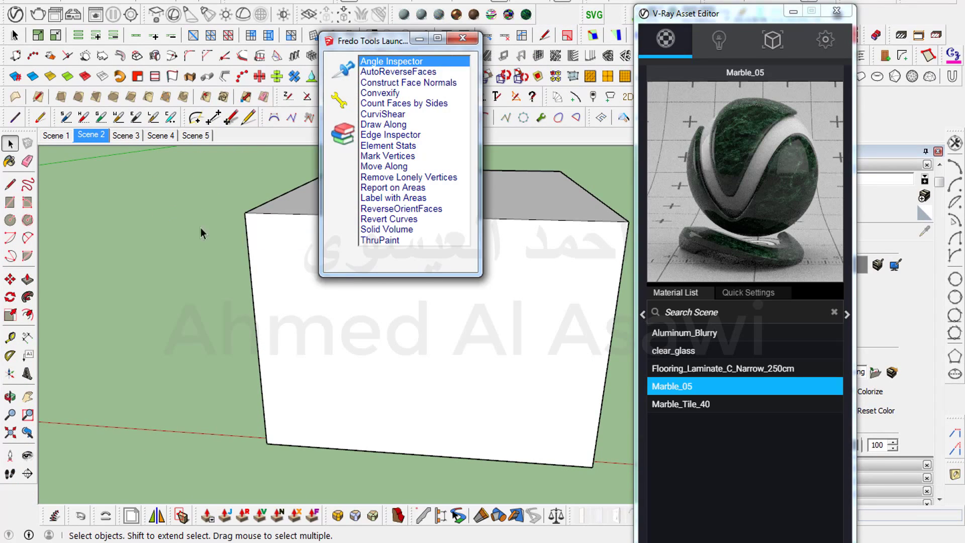
Paint the box's front face with Marble_05 using ThruPaint and exit texture adjustment
{"action": "left_click", "coordinate": [393, 241]}
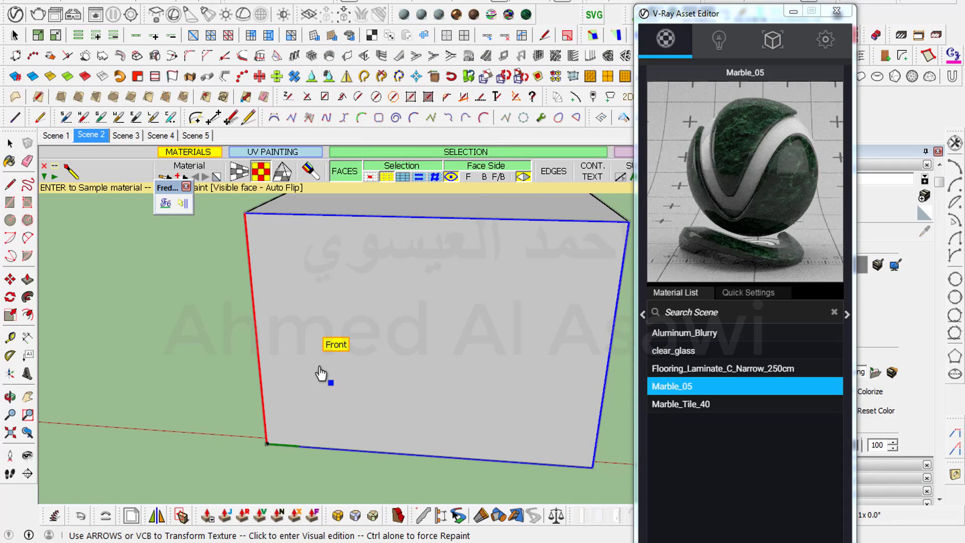
{"action": "left_click", "coordinate": [322, 376]}
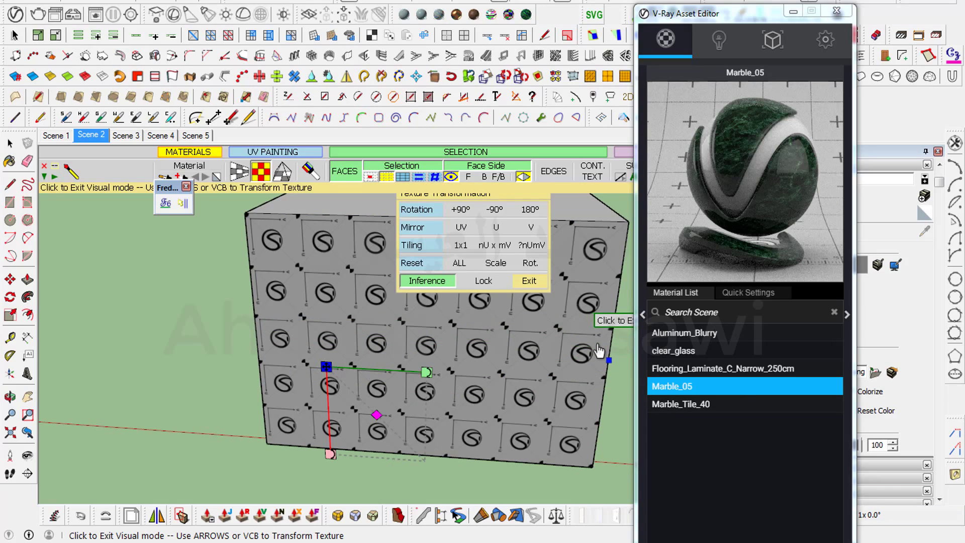
{"action": "left_click", "coordinate": [537, 289]}
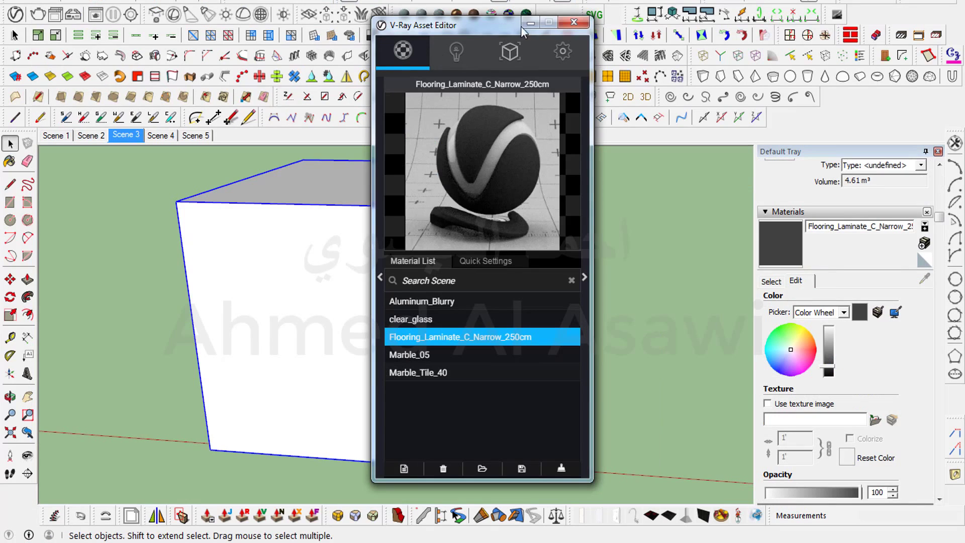
In Model Info, hide similar components and the rest of the model while editing groups
{"action": "left_click", "coordinate": [530, 22]}
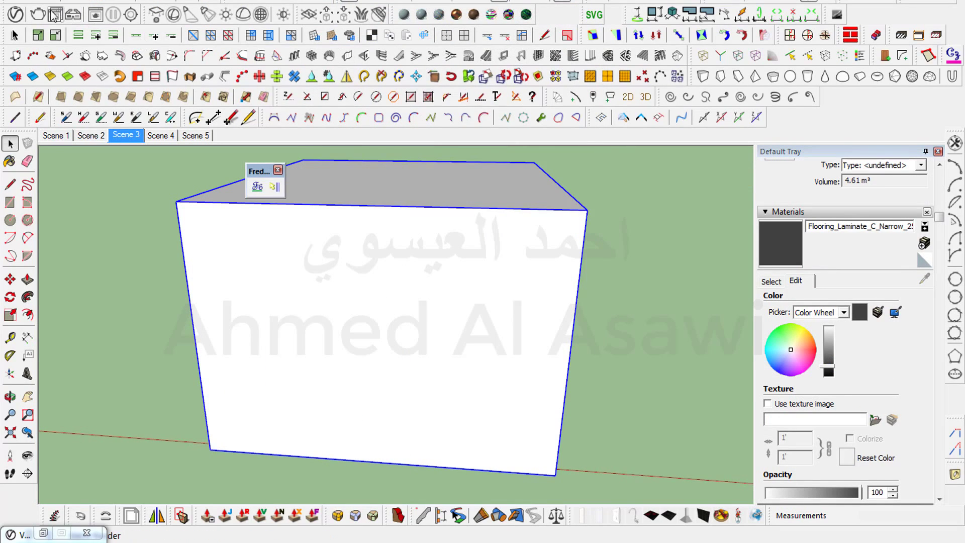
{"action": "left_click", "coordinate": [176, 2]}
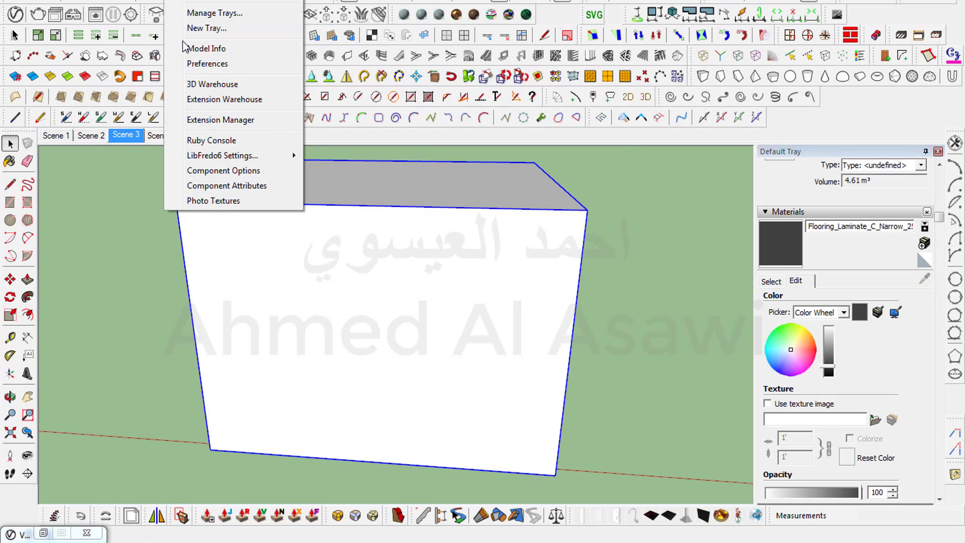
{"action": "left_click", "coordinate": [224, 54]}
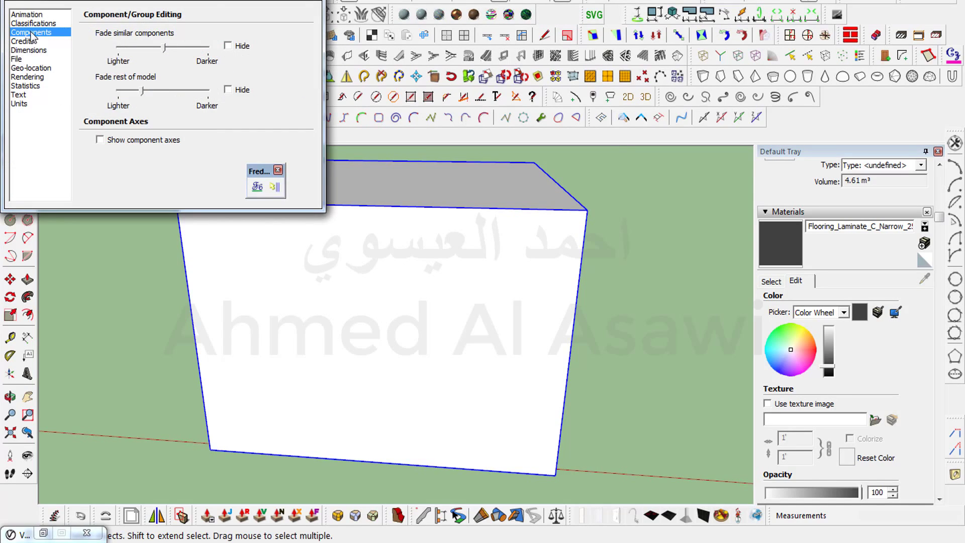
{"action": "left_click", "coordinate": [228, 46]}
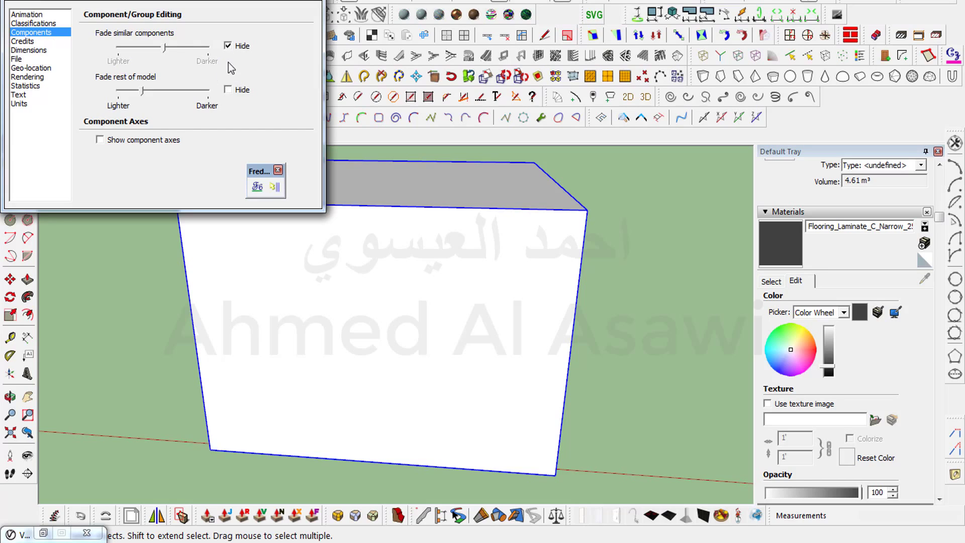
{"action": "left_click", "coordinate": [228, 89]}
{"action": "left_click", "coordinate": [320, 2]}
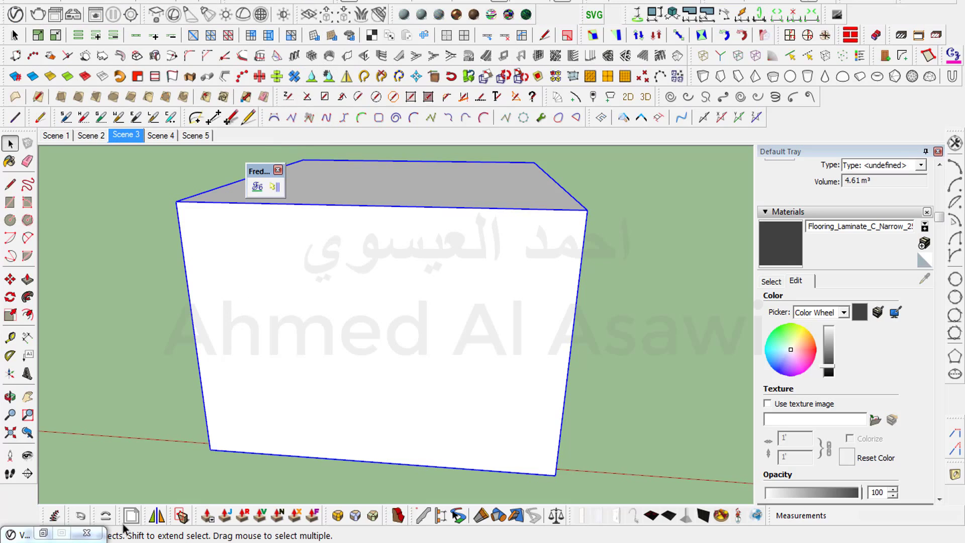
Paint the Scene 3 box's front face with Flooring_Laminate_C_Narrow_250cm via ThruPaint
{"action": "left_click", "coordinate": [44, 533]}
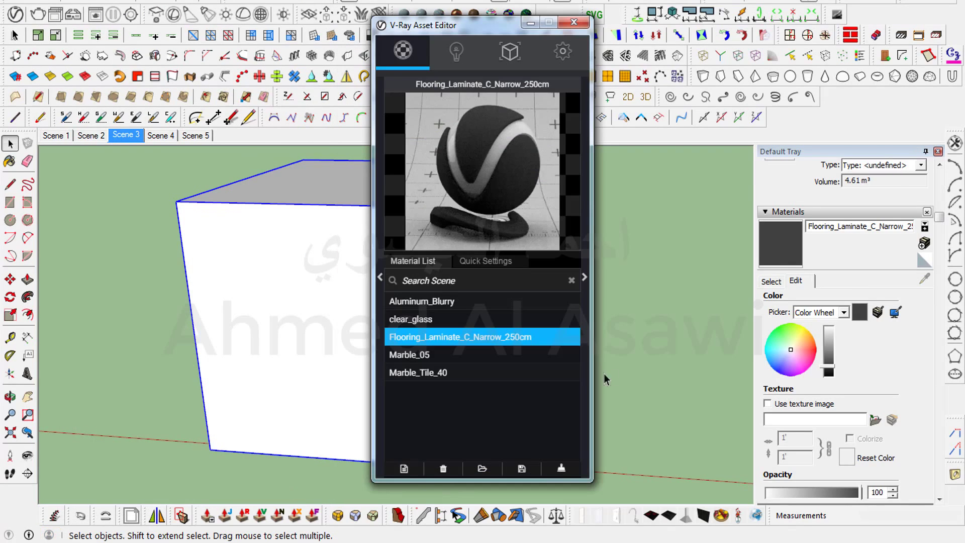
{"action": "left_click_drag", "start_coordinate": [452, 30], "coordinate": [605, 36]}
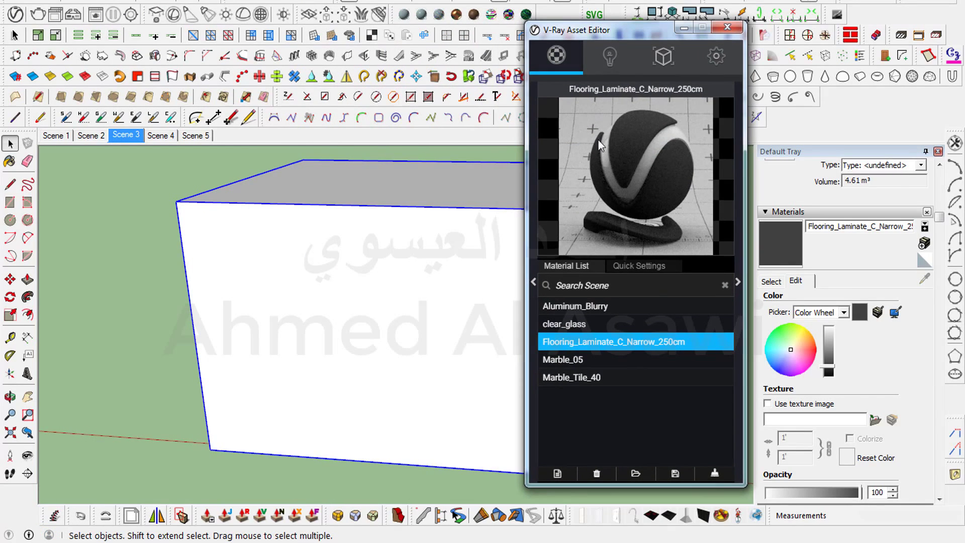
{"action": "double_click", "coordinate": [410, 296]}
{"action": "left_click", "coordinate": [411, 297]}
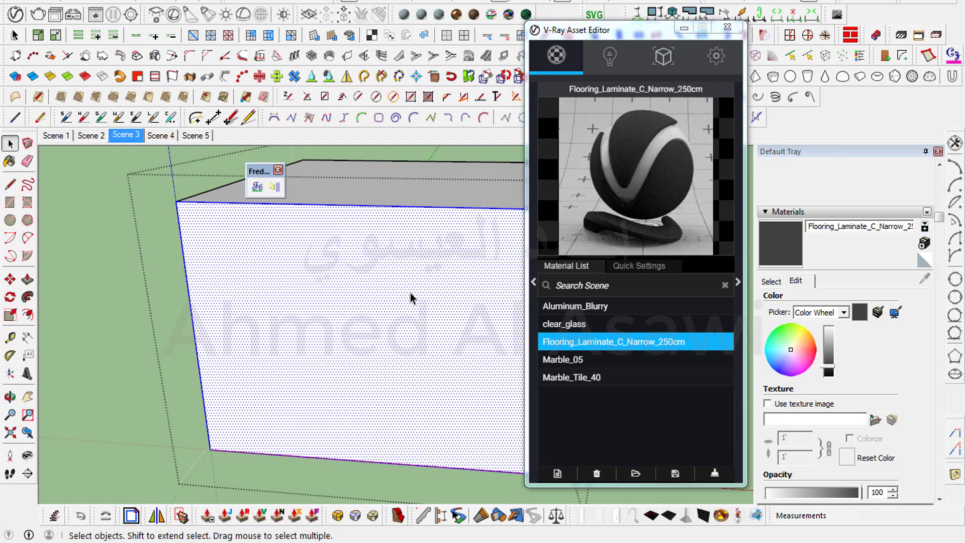
{"action": "left_click", "coordinate": [261, 195]}
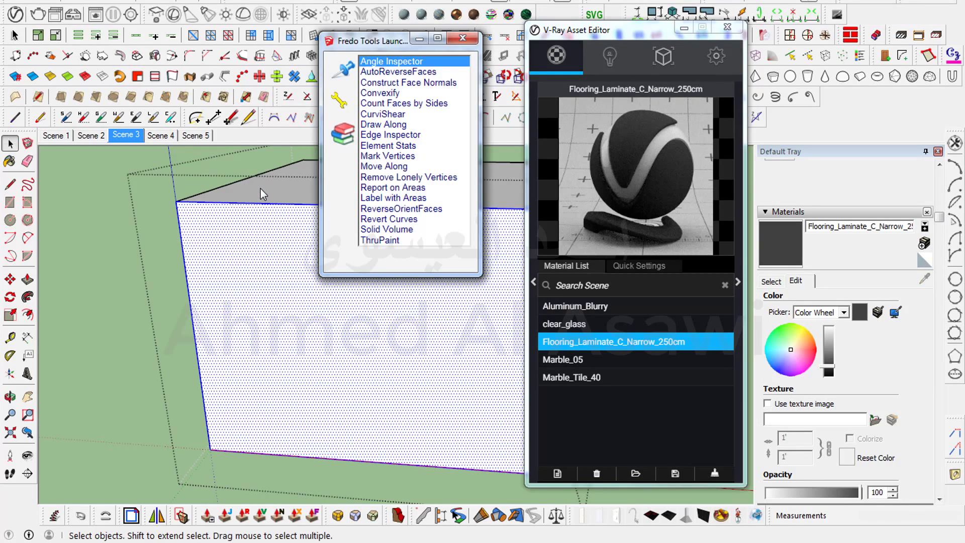
{"action": "double_click", "coordinate": [377, 241]}
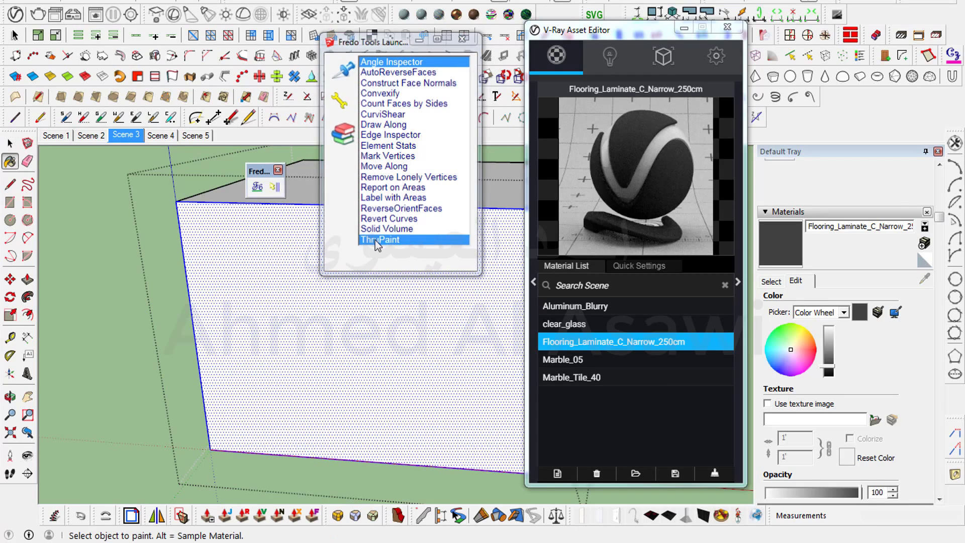
{"action": "left_click", "coordinate": [353, 286]}
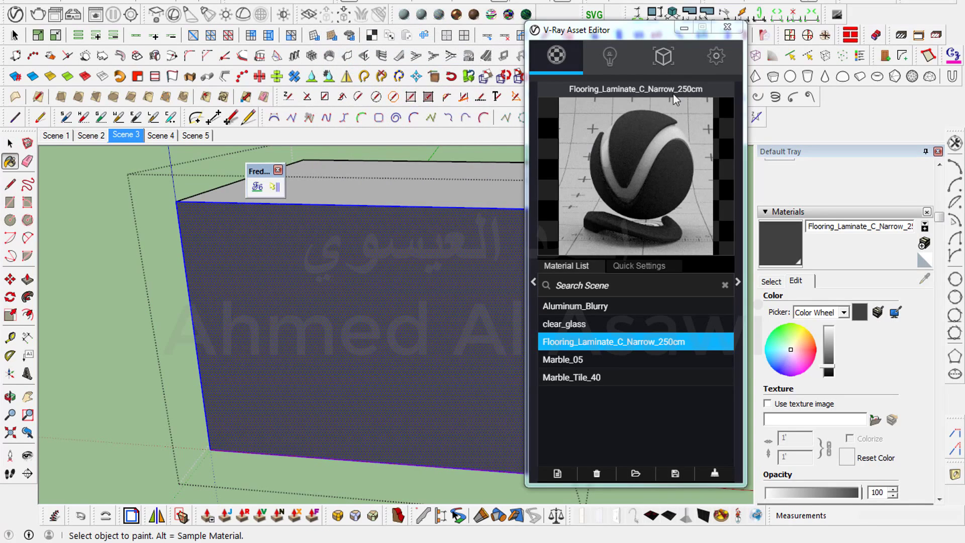
{"action": "left_click", "coordinate": [685, 28]}
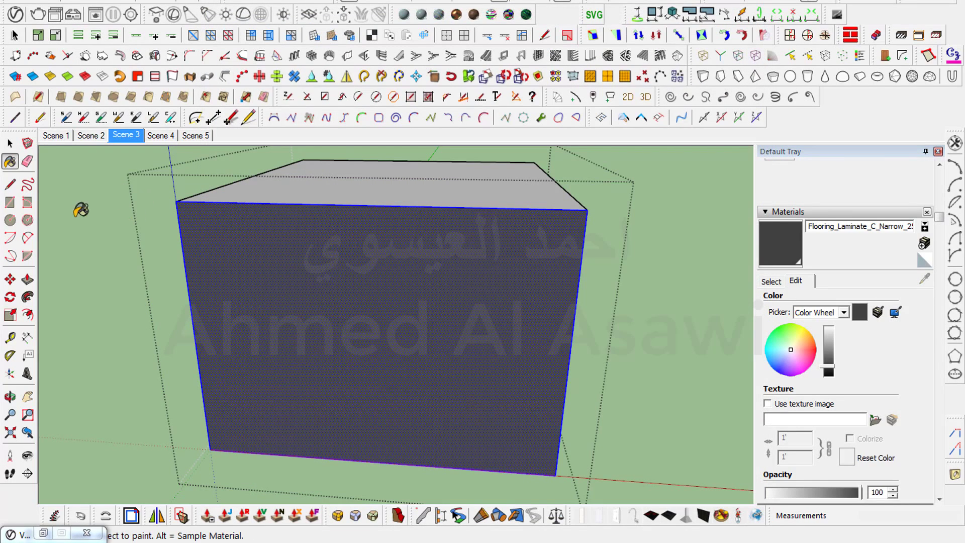
Go to Scene 4, select the box, and pick clear_glass in the V-Ray Asset Editor
{"action": "key", "text": "space"}
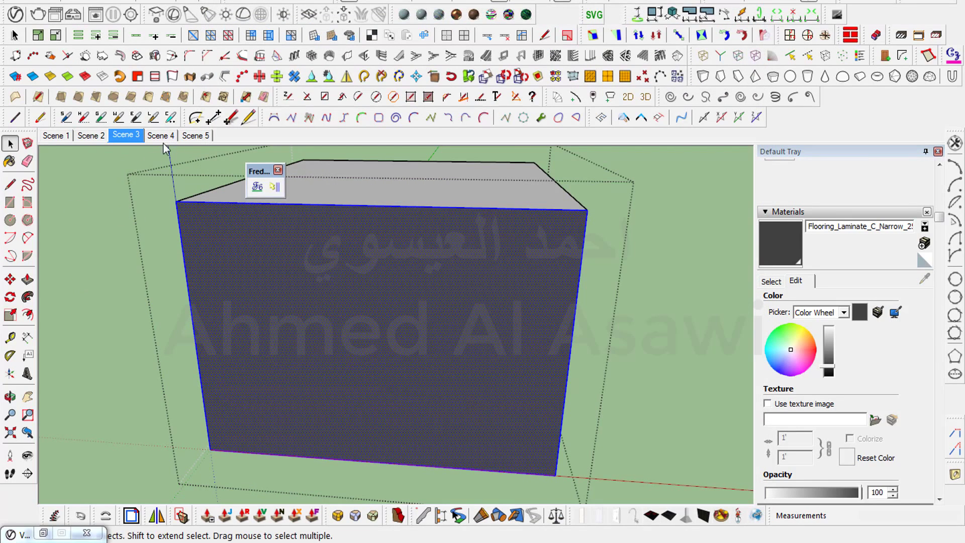
{"action": "key", "text": "Page_Down"}
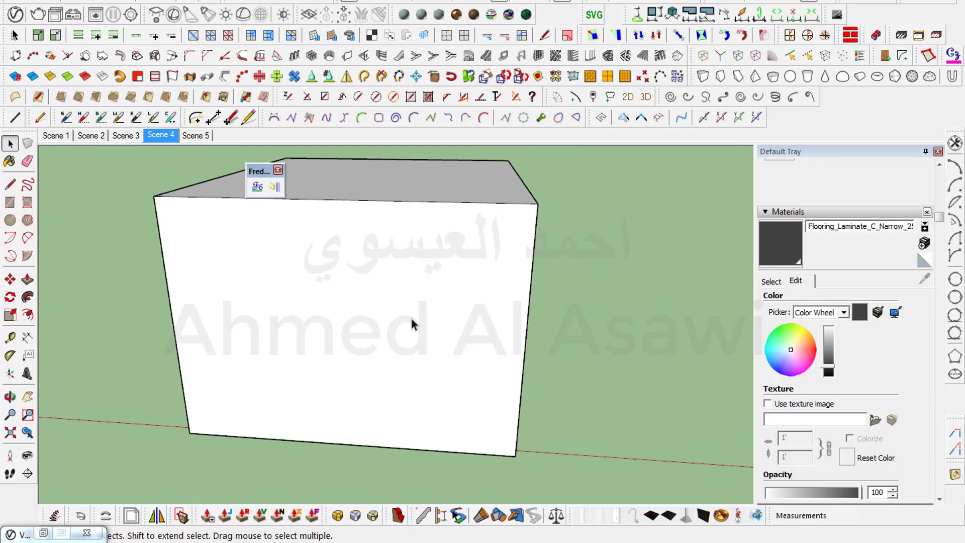
{"action": "triple_click", "coordinate": [430, 311]}
{"action": "left_click", "coordinate": [43, 533]}
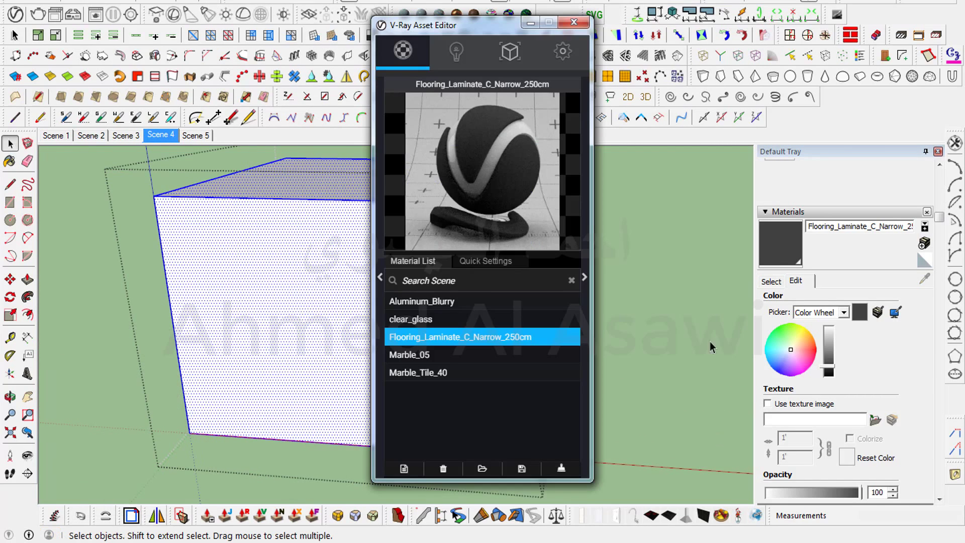
{"action": "left_click_drag", "start_coordinate": [475, 40], "coordinate": [650, 32]}
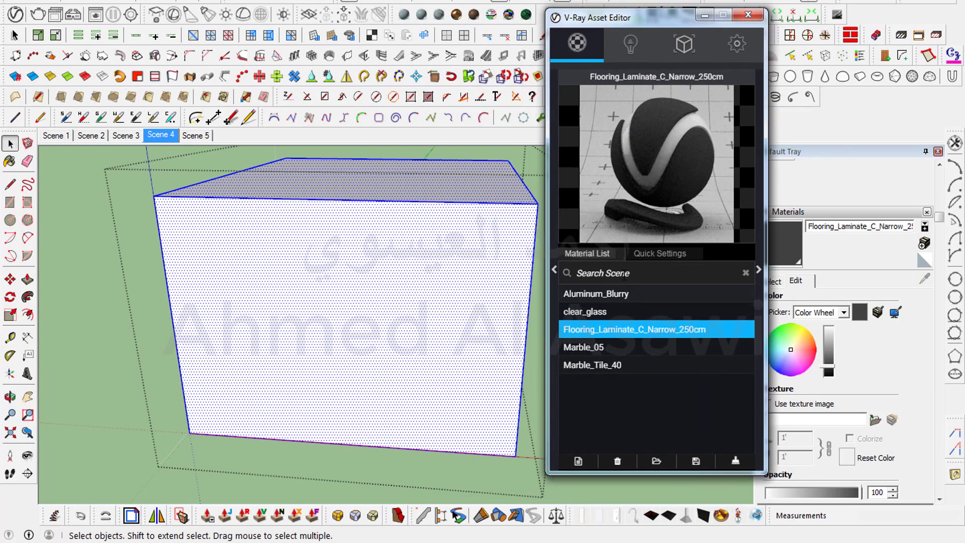
{"action": "left_click", "coordinate": [591, 312]}
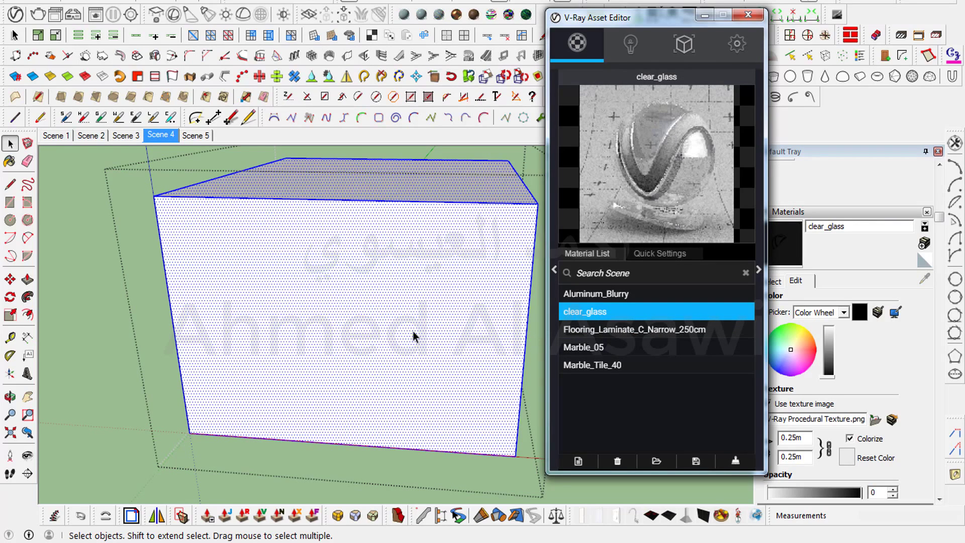
Paint the box's faces with clear_glass using ThruPaint, then orbit to the front
{"action": "left_click", "coordinate": [402, 319]}
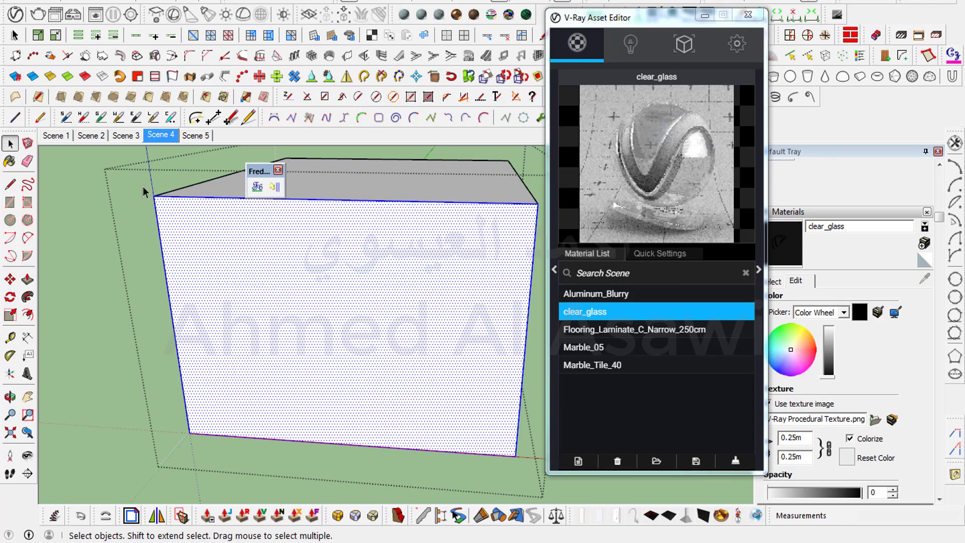
{"action": "left_click", "coordinate": [939, 151]}
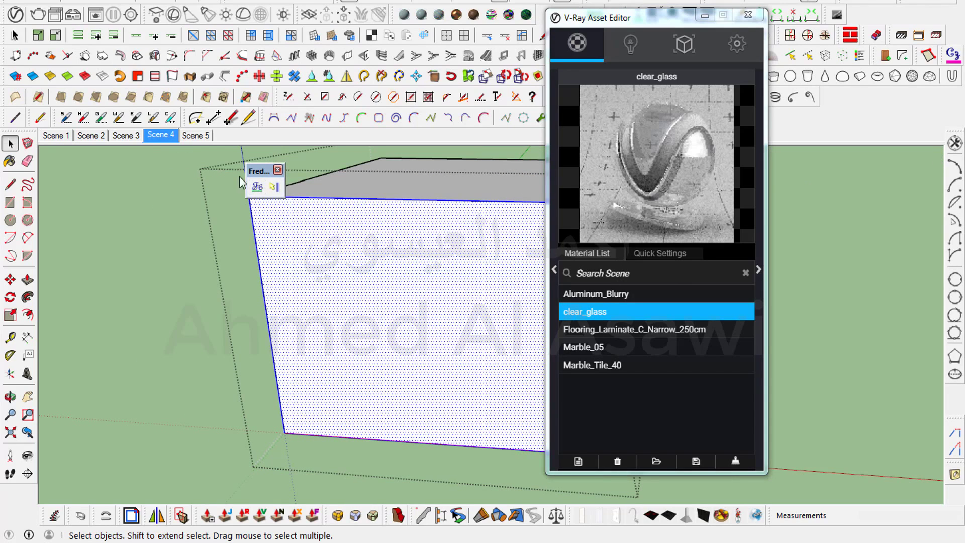
{"action": "left_click", "coordinate": [252, 189]}
{"action": "left_click", "coordinate": [378, 241]}
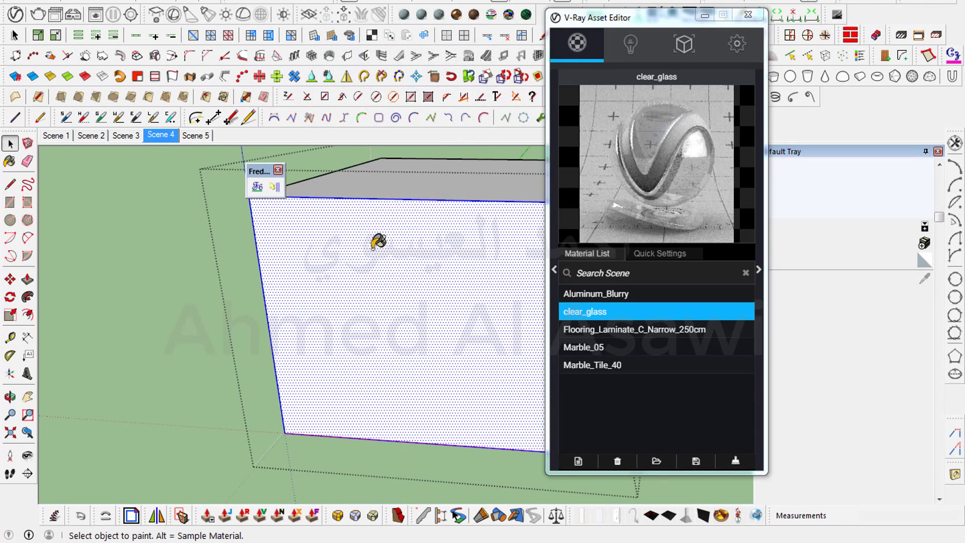
{"action": "scroll", "coordinate": [450, 269], "scroll_direction": "down", "scroll_amount": 3}
{"action": "left_click", "coordinate": [438, 271]}
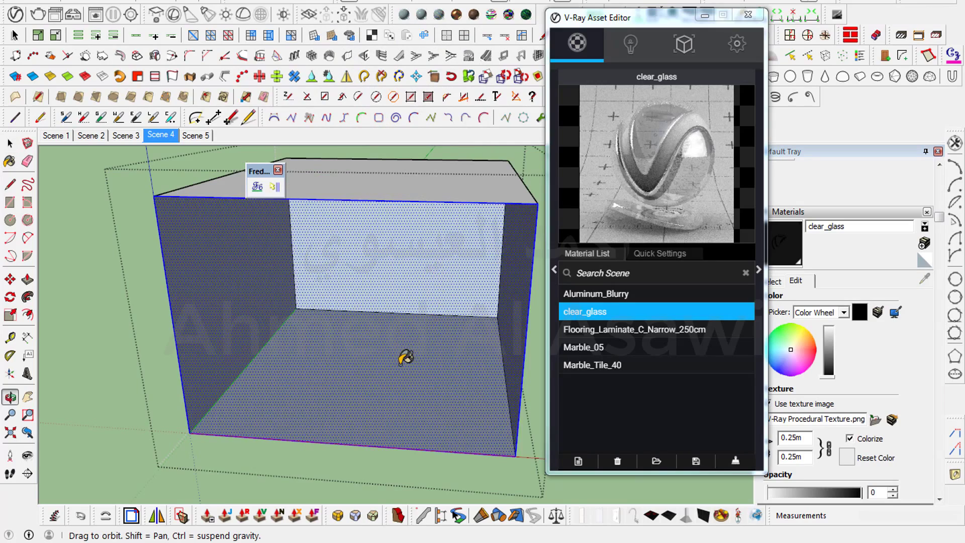
{"action": "mouse_move", "coordinate": [406, 358]}
{"action": "middle_mouse_down"}
{"action": "mouse_move", "coordinate": [244, 319]}
{"action": "mouse_move", "coordinate": [147, 319]}
{"action": "mouse_move", "coordinate": [385, 327]}
{"action": "middle_mouse_up"}
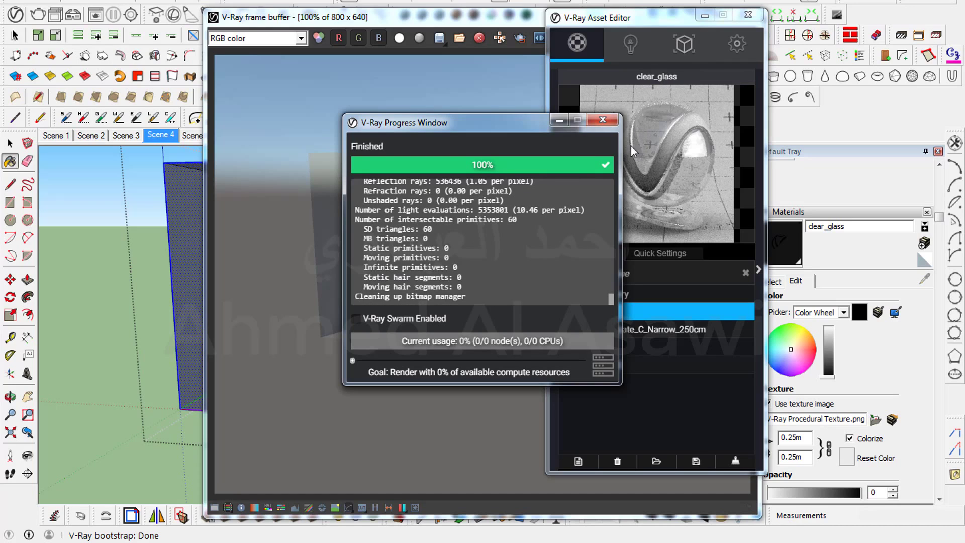
Dismiss the progress report, inspect the glass render, then close the frame buffer and Asset Editor
{"action": "left_click", "coordinate": [602, 121]}
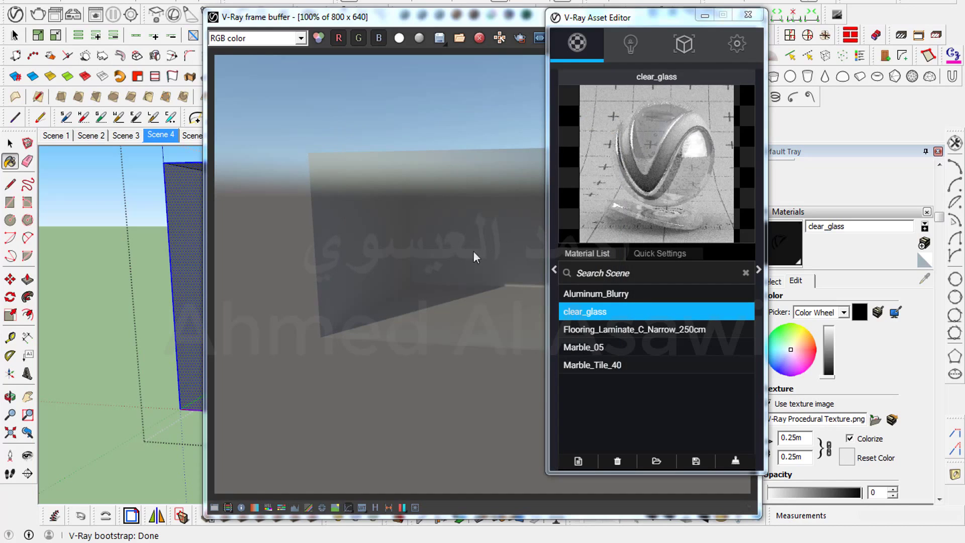
{"action": "left_click_drag", "start_coordinate": [472, 20], "coordinate": [360, 27]}
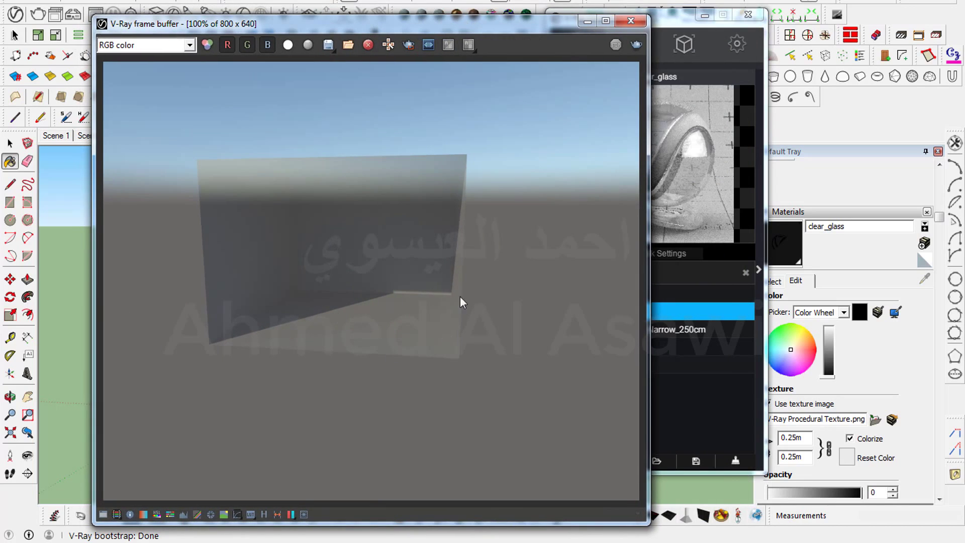
{"action": "left_click", "coordinate": [631, 20]}
{"action": "left_click", "coordinate": [748, 15]}
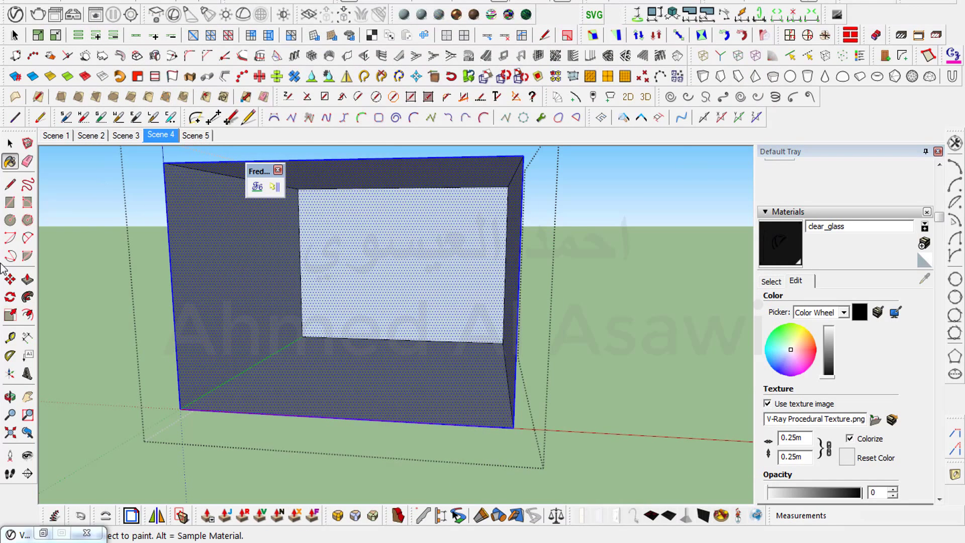
{"action": "key", "text": "space"}
Go to Scene 5 and apply Aluminum_Blurry to the whole box from the V-Ray Asset Editor
{"action": "left_click", "coordinate": [208, 138]}
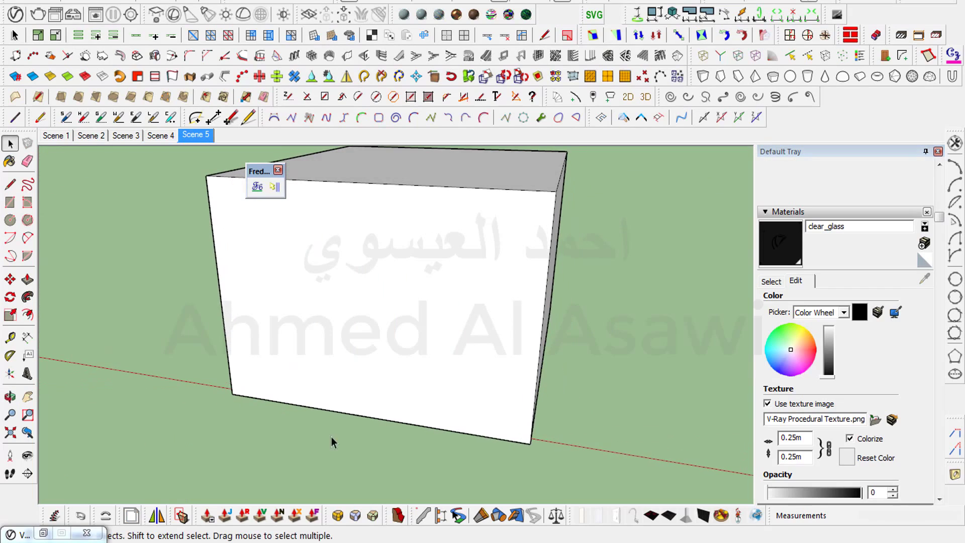
{"action": "left_click", "coordinate": [43, 532]}
{"action": "left_click", "coordinate": [430, 302]}
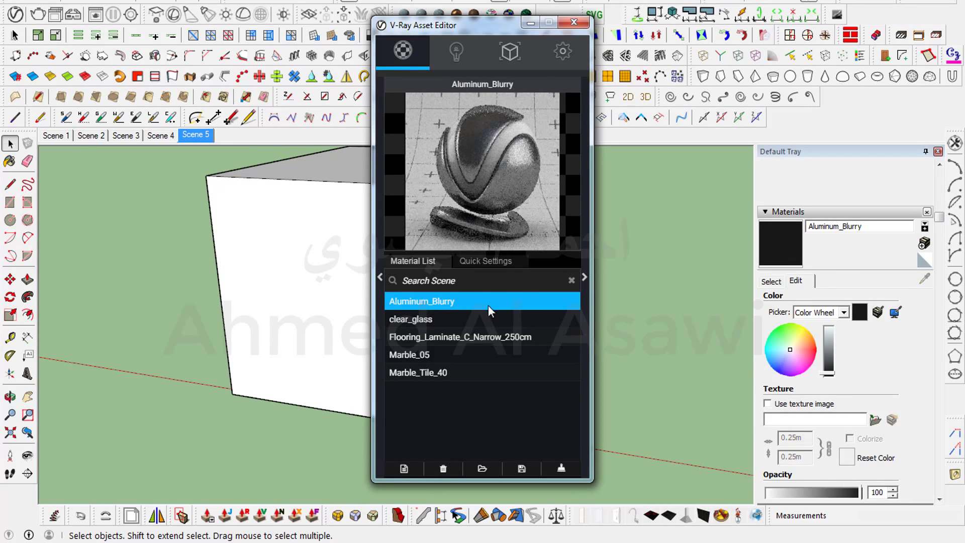
{"action": "left_click_drag", "start_coordinate": [453, 26], "coordinate": [641, 20]}
{"action": "left_click", "coordinate": [415, 259]}
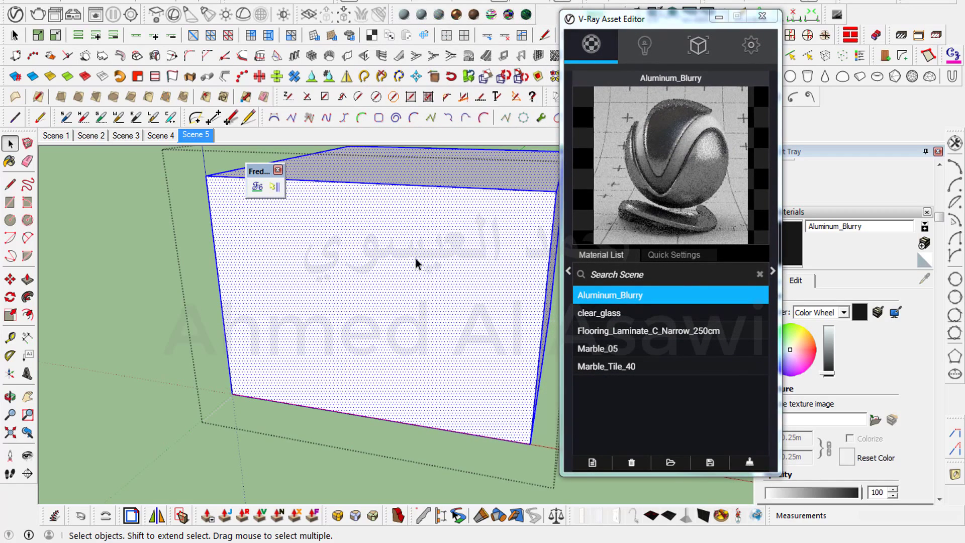
{"action": "right_click", "coordinate": [600, 295]}
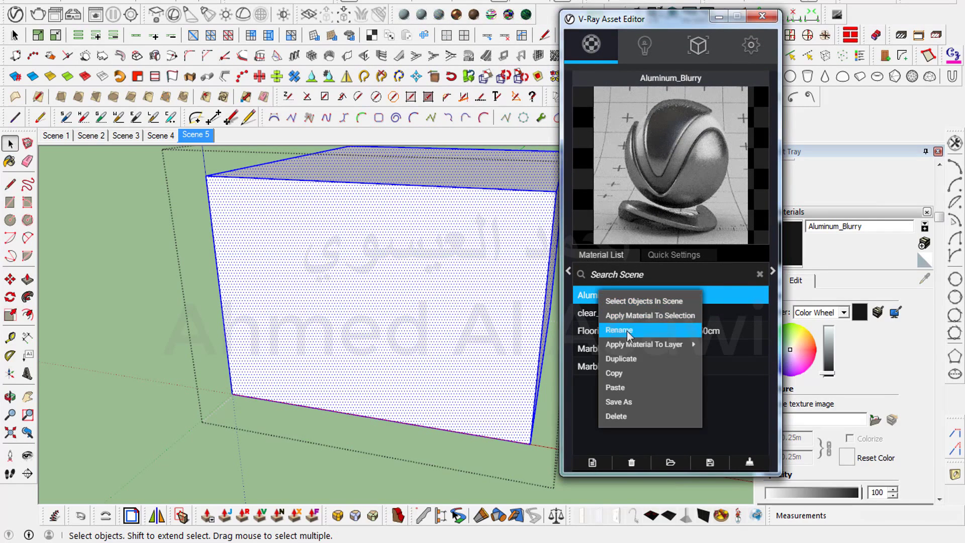
{"action": "left_click", "coordinate": [637, 314]}
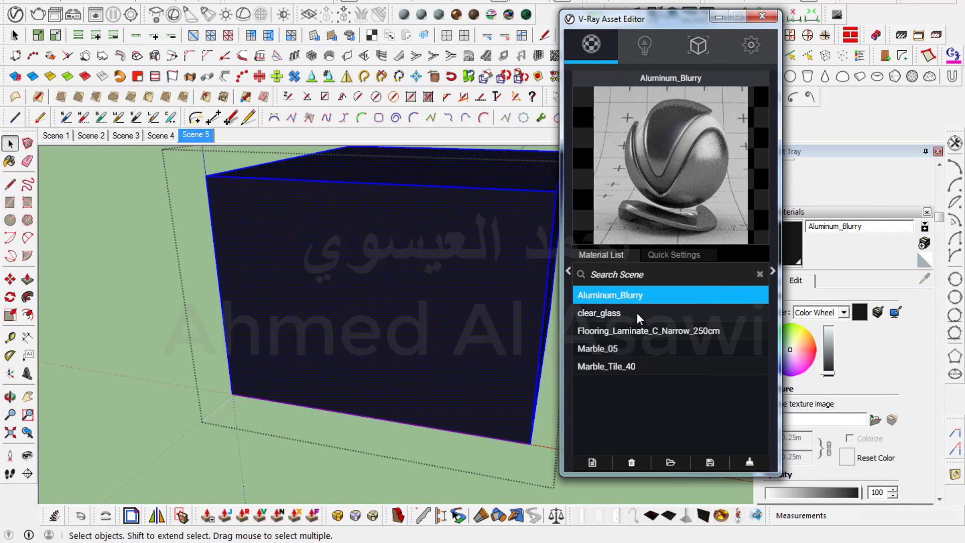
{"action": "left_click", "coordinate": [225, 418]}
Orbit around the black box and start a V-Ray render
{"action": "scroll", "coordinate": [511, 287], "scroll_direction": "up", "scroll_amount": 3}
{"action": "middle_click_drag", "start_coordinate": [381, 351], "coordinate": [383, 349]}
{"action": "mouse_move", "coordinate": [383, 349]}
{"action": "left_mouse_down"}
{"action": "mouse_move", "coordinate": [280, 351]}
{"action": "mouse_move", "coordinate": [366, 338]}
{"action": "left_mouse_up"}
{"action": "key", "text": "space"}
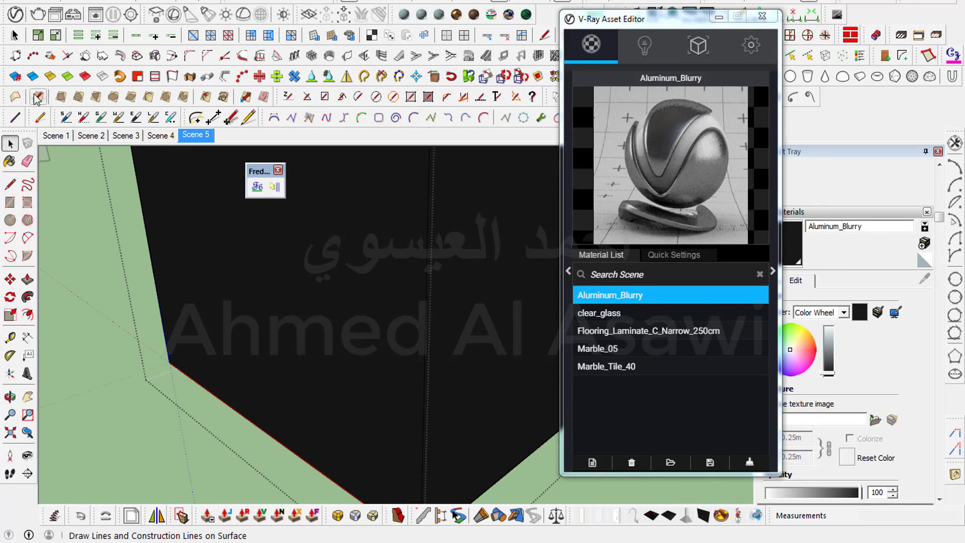
{"action": "left_click", "coordinate": [44, 34]}
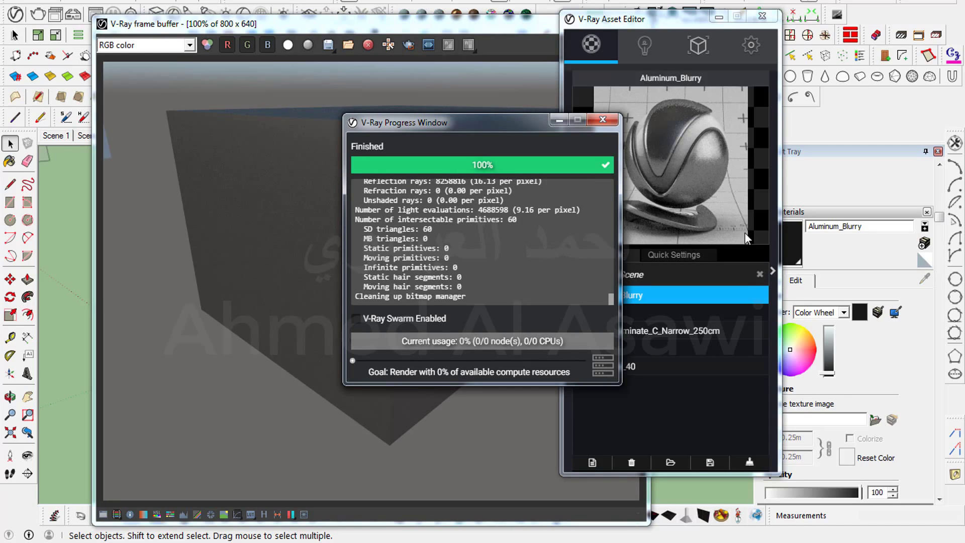
Dismiss the V-Ray progress report to view the finished aluminium box render
{"action": "left_click", "coordinate": [603, 119]}
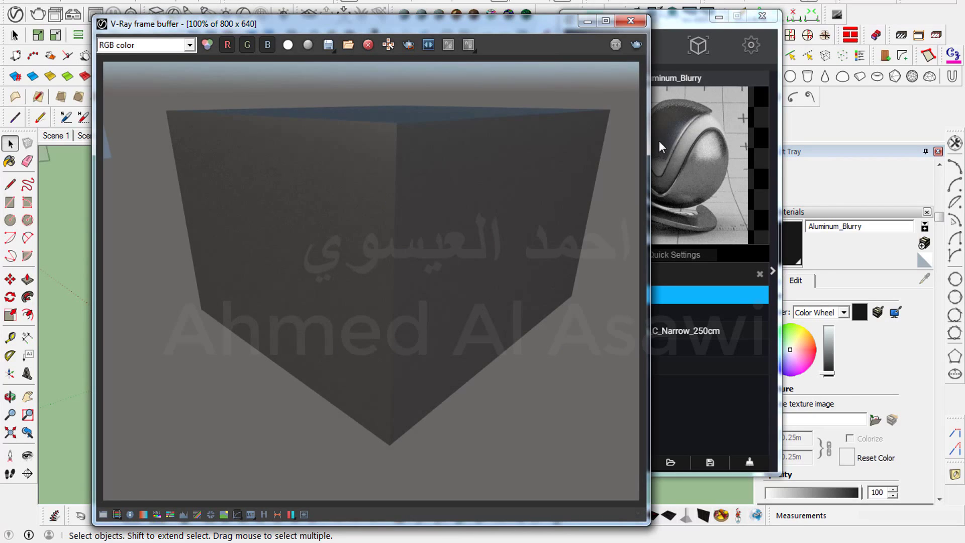
Close the render window and draw a roughly 2.91 m by 1.58 m ground rectangle beside the box
{"action": "left_click", "coordinate": [637, 21]}
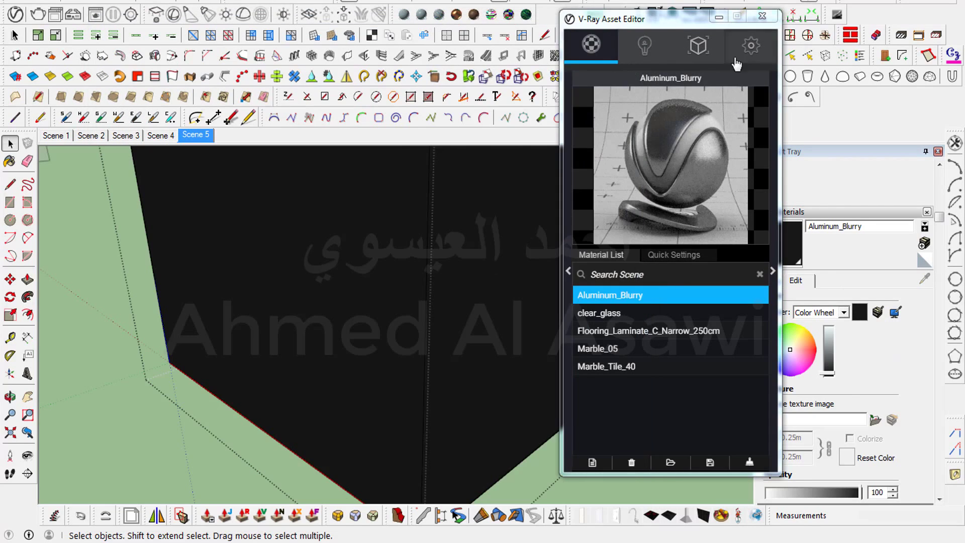
{"action": "left_click", "coordinate": [719, 16]}
{"action": "middle_click_drag", "start_coordinate": [588, 352], "coordinate": [336, 300]}
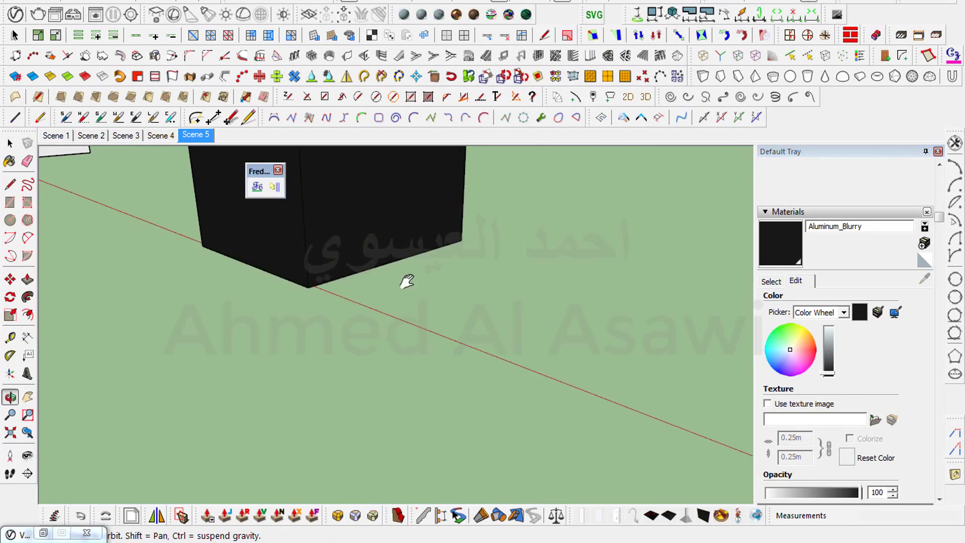
{"action": "left_click", "coordinate": [10, 202]}
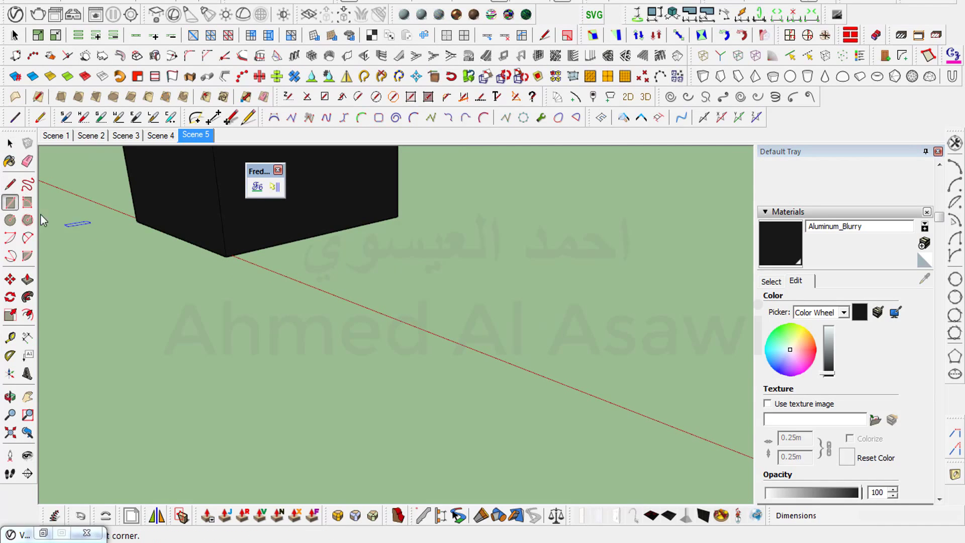
{"action": "left_click", "coordinate": [345, 301]}
{"action": "left_click", "coordinate": [728, 355]}
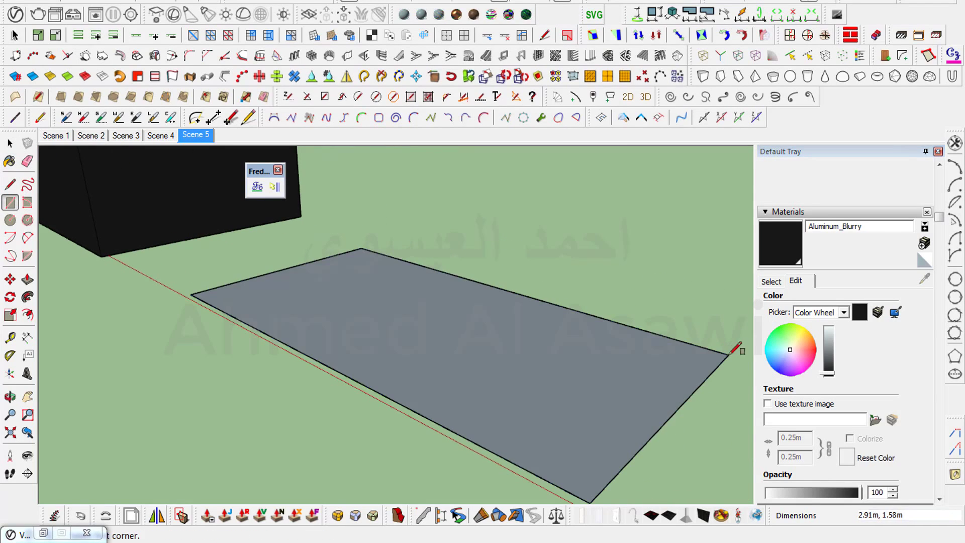
{"action": "key", "text": "space"}
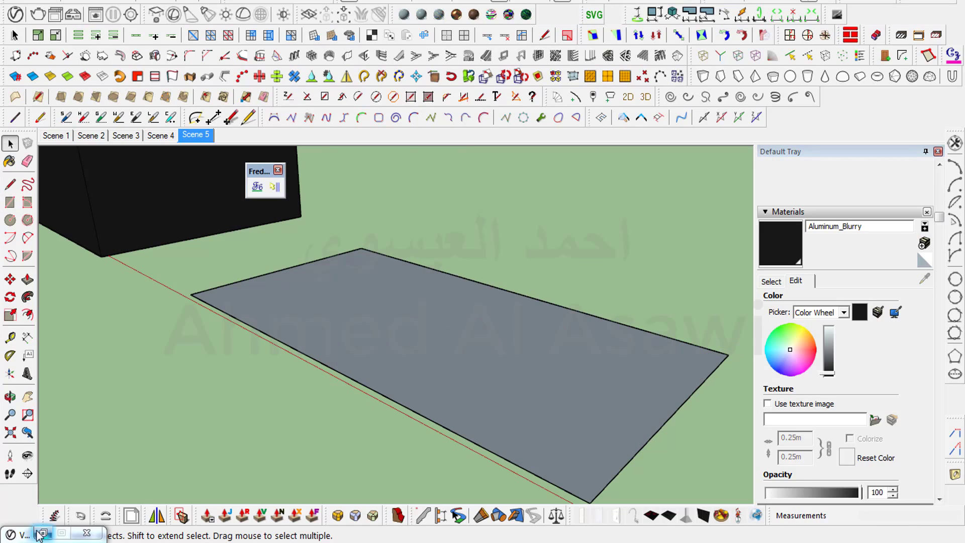
{"action": "left_click", "coordinate": [22, 538]}
Delete the old scene materials, including Marble_Tile_40 and clear_glass, from the V-Ray material list
{"action": "left_click_drag", "start_coordinate": [485, 11], "coordinate": [694, 1]}
{"action": "left_click", "coordinate": [657, 437]}
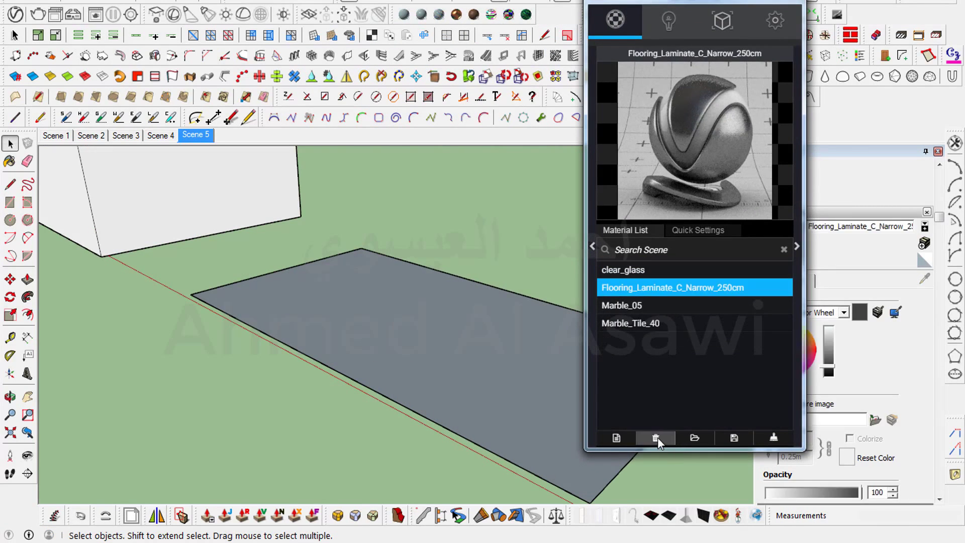
{"action": "left_click", "coordinate": [656, 438]}
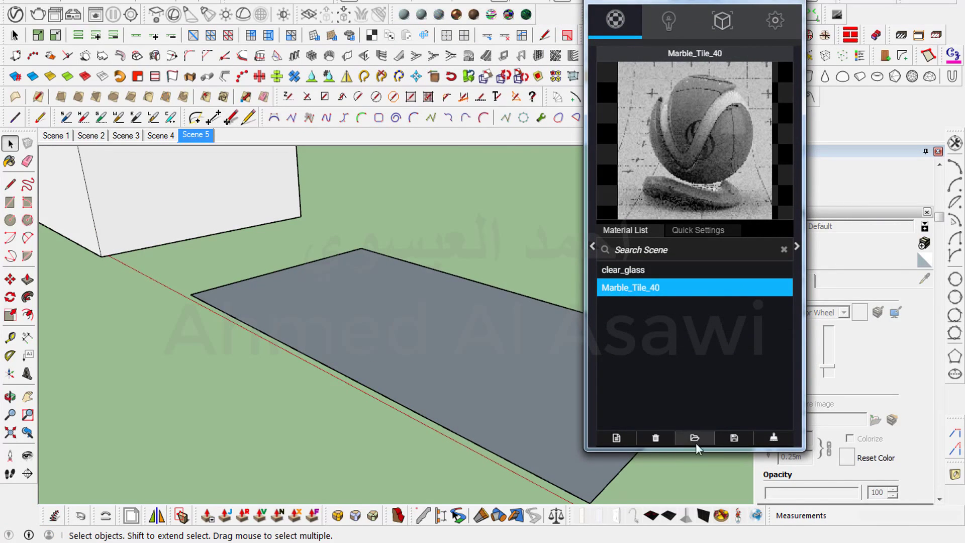
{"action": "left_click", "coordinate": [657, 437]}
{"action": "left_click", "coordinate": [658, 437]}
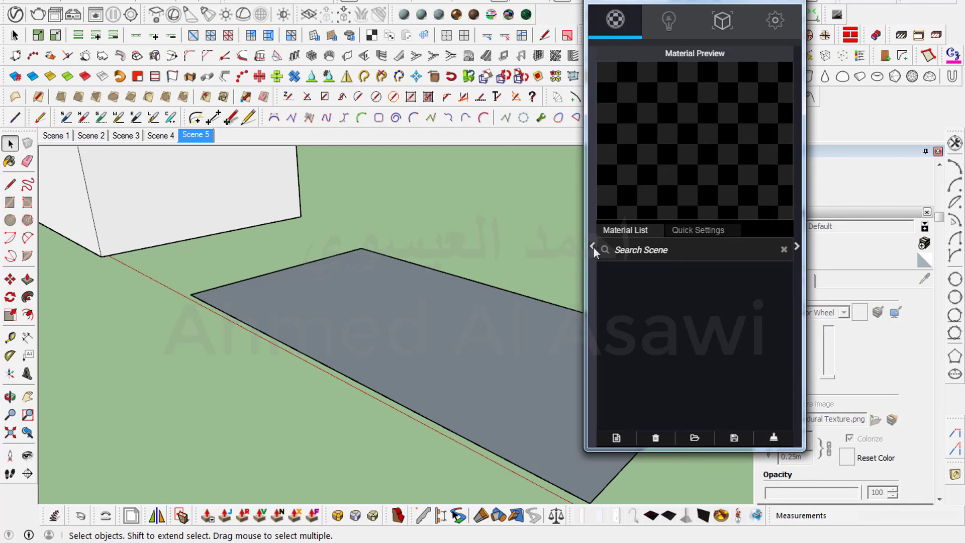
Add biltmore_cherry from the 001 Wood floor library to the Material List and select the ground rectangle
{"action": "left_click", "coordinate": [593, 246]}
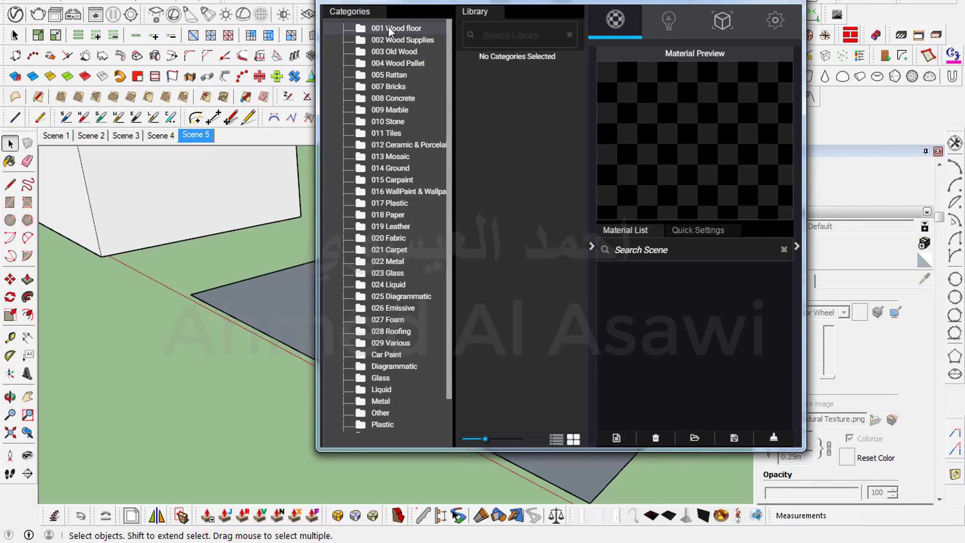
{"action": "left_click", "coordinate": [410, 30]}
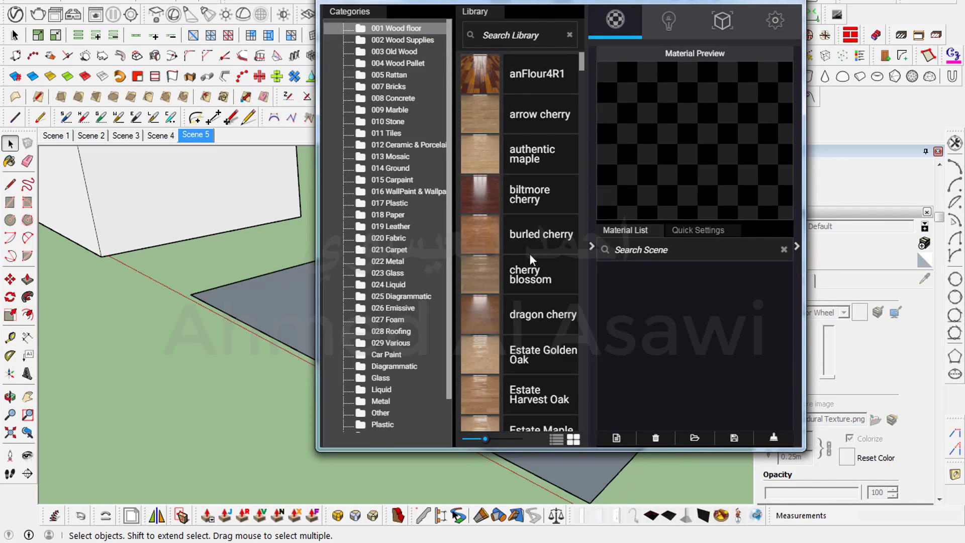
{"action": "left_click_drag", "start_coordinate": [490, 192], "coordinate": [671, 311]}
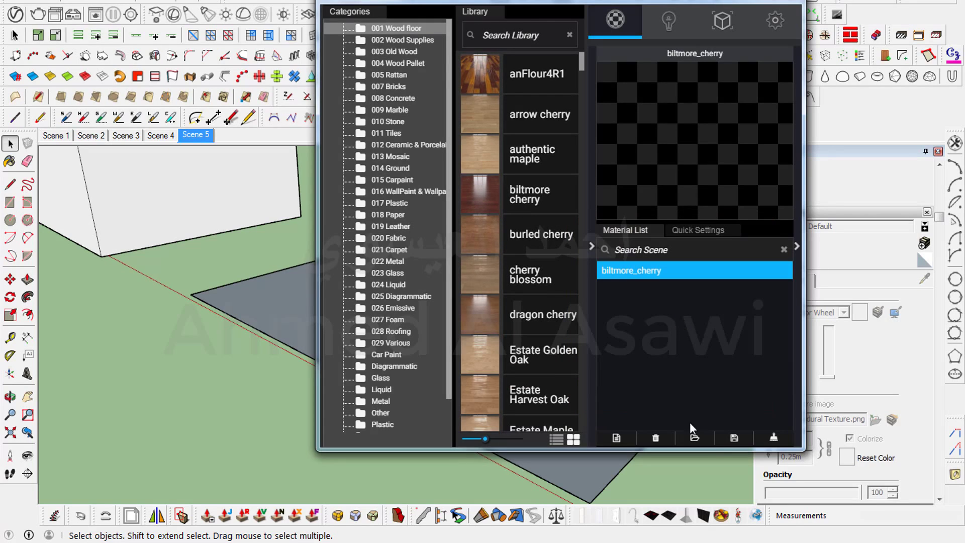
{"action": "left_click", "coordinate": [282, 316]}
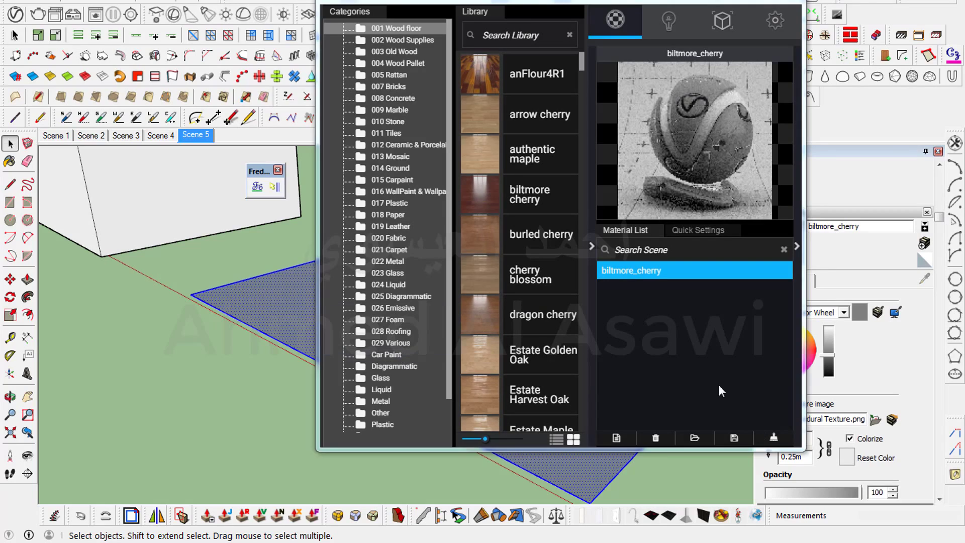
Apply the biltmore_cherry material to the selected ground rectangle
{"action": "right_click", "coordinate": [636, 274]}
{"action": "mouse_move", "coordinate": [677, 319]}
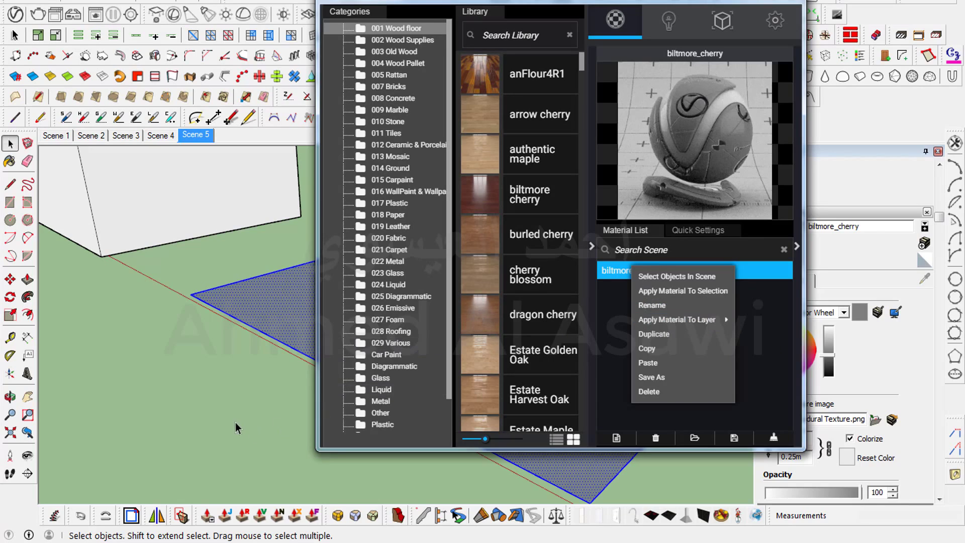
{"action": "middle_click_drag", "start_coordinate": [235, 423], "coordinate": [275, 463]}
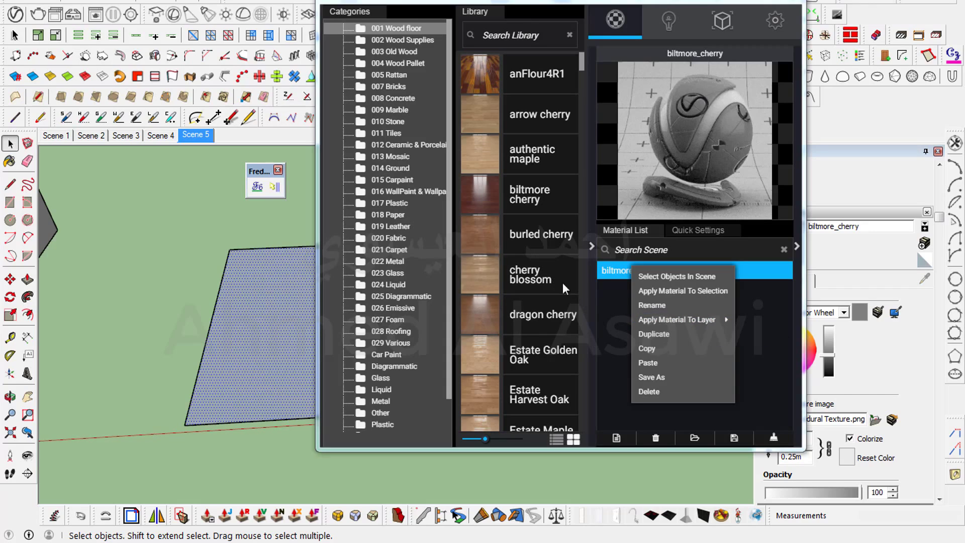
{"action": "left_click", "coordinate": [729, 322]}
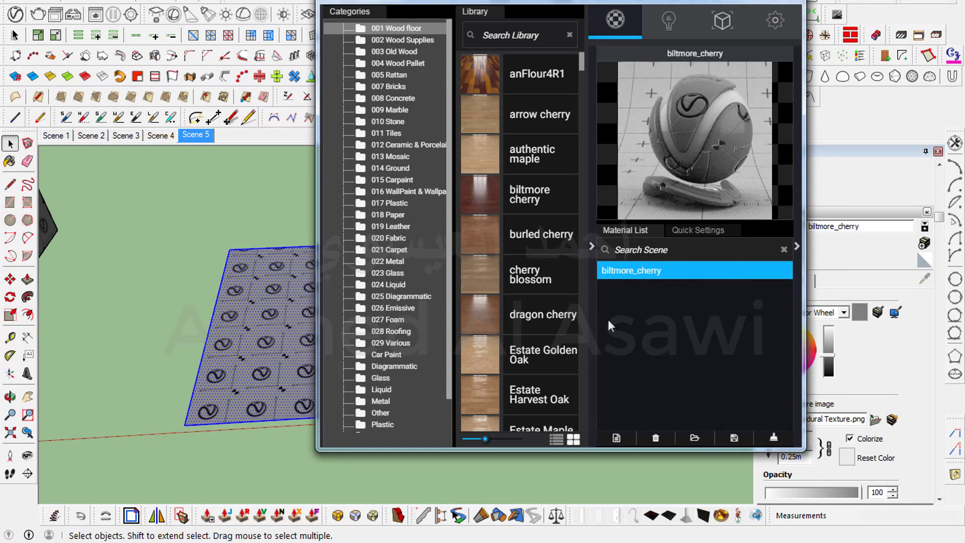
Minimize the Asset Editor, orbit closer to the ground, and start a V-Ray render
{"action": "left_click", "coordinate": [764, 2]}
{"action": "mouse_move", "coordinate": [578, 437]}
{"action": "middle_mouse_down"}
{"action": "mouse_move", "coordinate": [521, 450]}
{"action": "mouse_move", "coordinate": [482, 475]}
{"action": "middle_mouse_up"}
{"action": "left_click", "coordinate": [38, 14]}
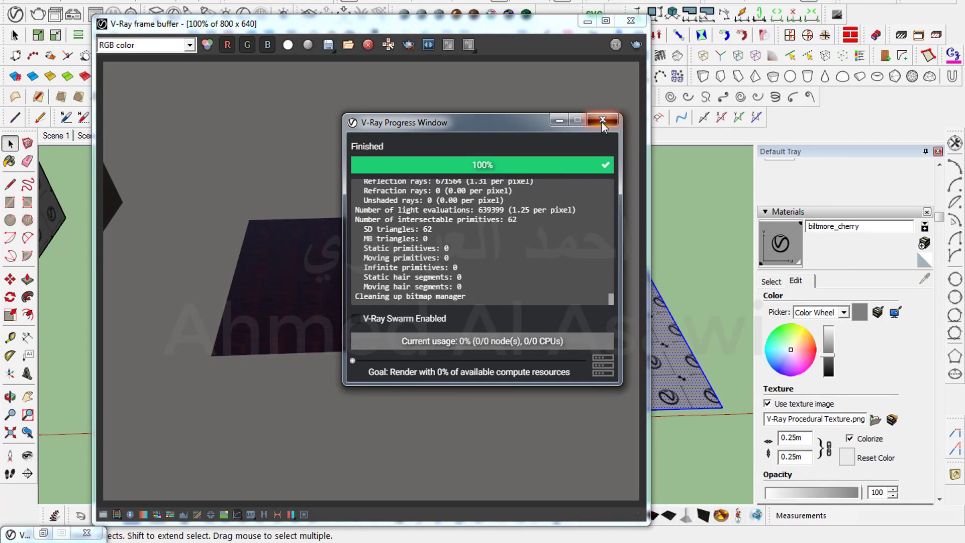
Keep the RGB color channel, zoom the frame buffer to 200%, then close it
{"action": "left_click", "coordinate": [190, 45]}
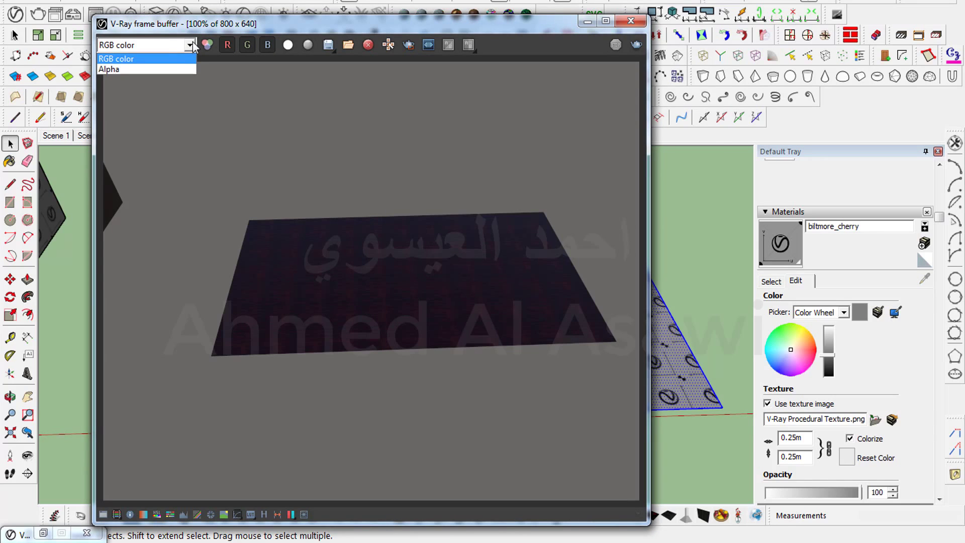
{"action": "left_click", "coordinate": [136, 44]}
{"action": "scroll", "coordinate": [451, 319], "scroll_direction": "up", "scroll_amount": 1}
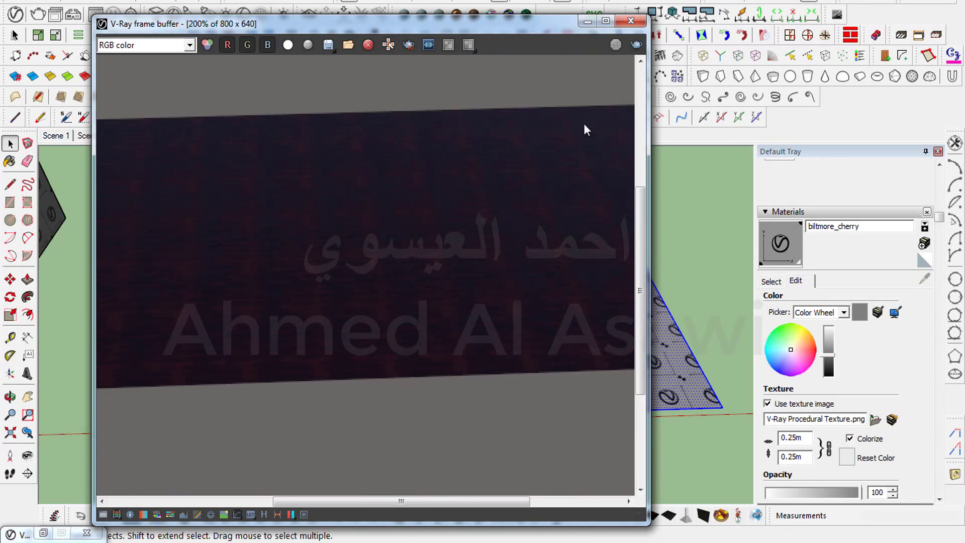
{"action": "left_click", "coordinate": [631, 21]}
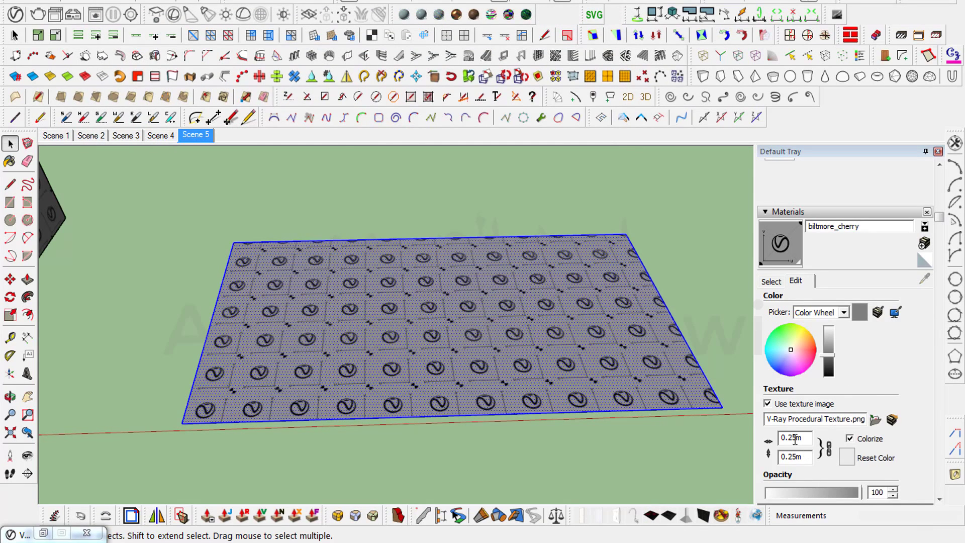
Set the biltmore_cherry texture width to 0.99 m and render the ground again
{"action": "type", "text": "99"}
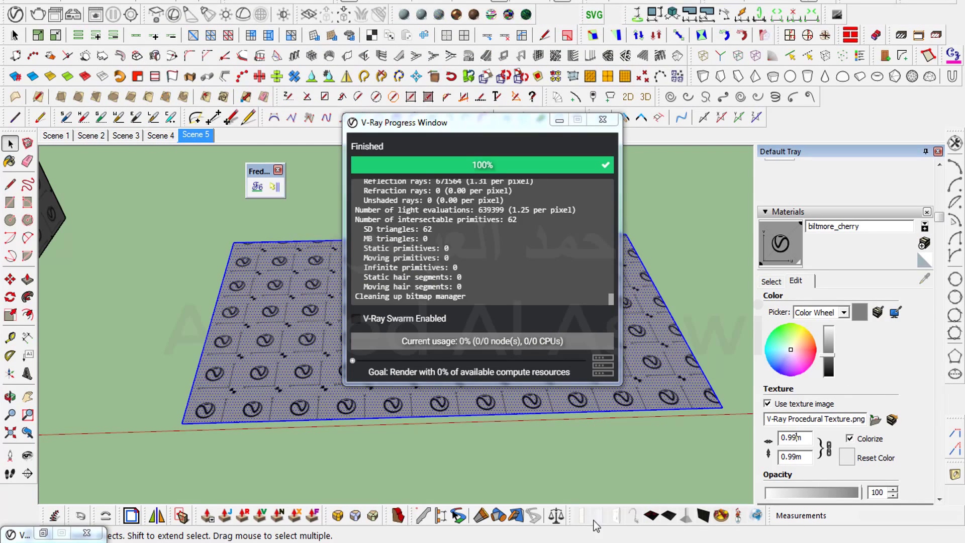
{"action": "key", "text": "Return"}
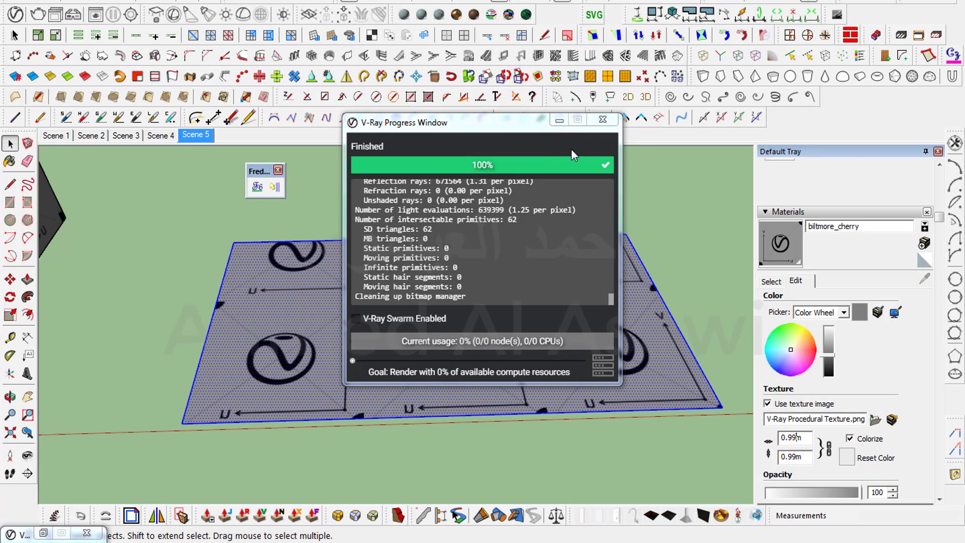
{"action": "left_click", "coordinate": [84, 76]}
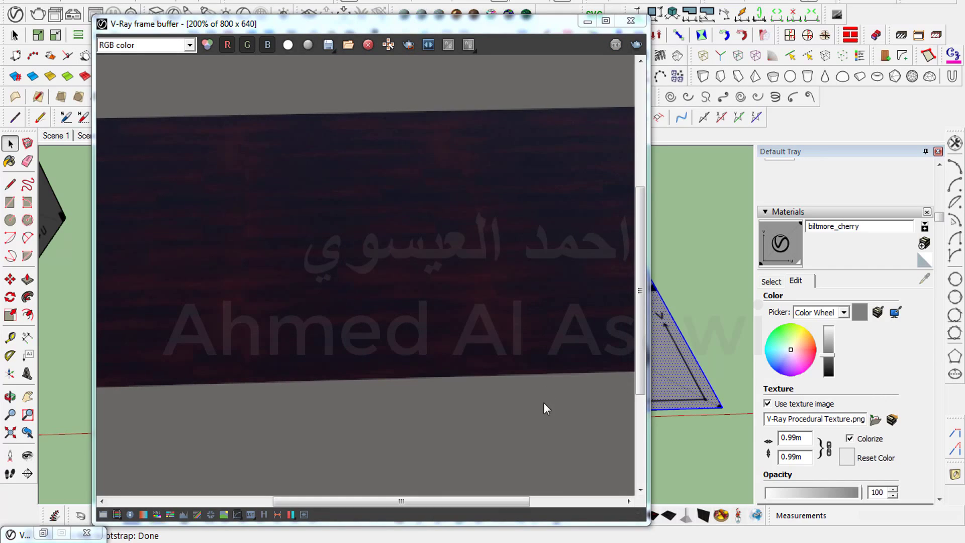
View the new render's Alpha, then RGB channel, zoom in, and close the frame buffer
{"action": "left_click", "coordinate": [287, 45]}
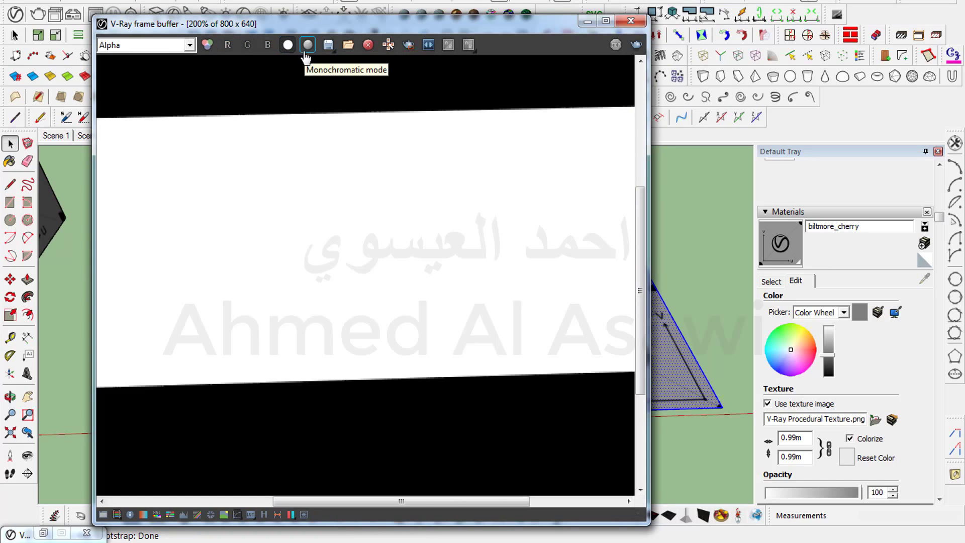
{"action": "left_click", "coordinate": [288, 45]}
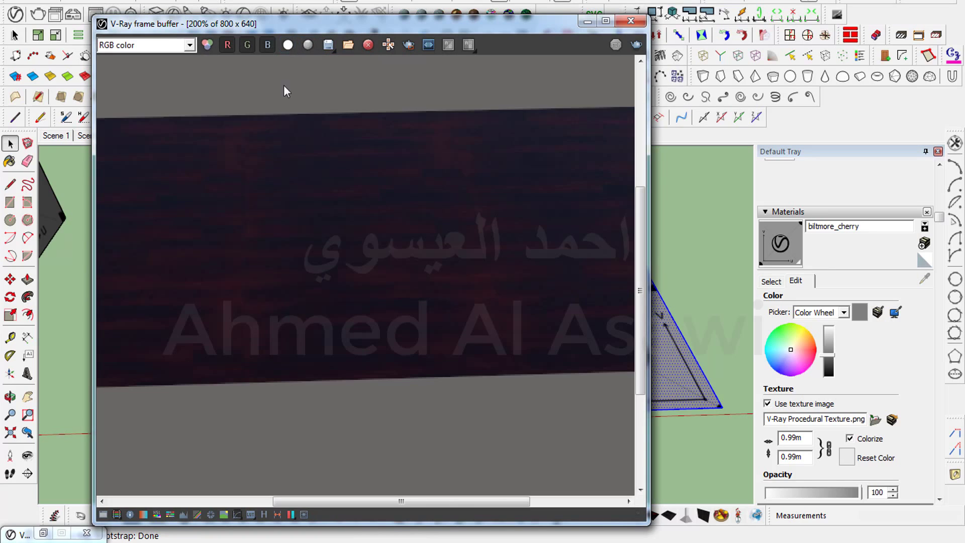
{"action": "scroll", "coordinate": [420, 244], "scroll_direction": "down", "scroll_amount": 3}
{"action": "scroll", "coordinate": [420, 244], "scroll_direction": "up", "scroll_amount": 2}
{"action": "scroll", "coordinate": [419, 244], "scroll_direction": "up", "scroll_amount": 1}
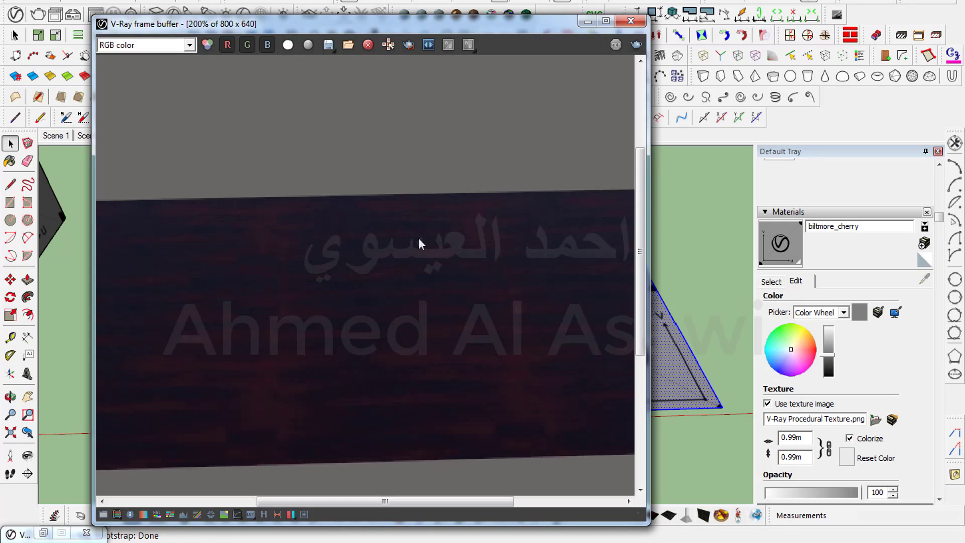
{"action": "scroll", "coordinate": [424, 256], "scroll_direction": "up", "scroll_amount": 1}
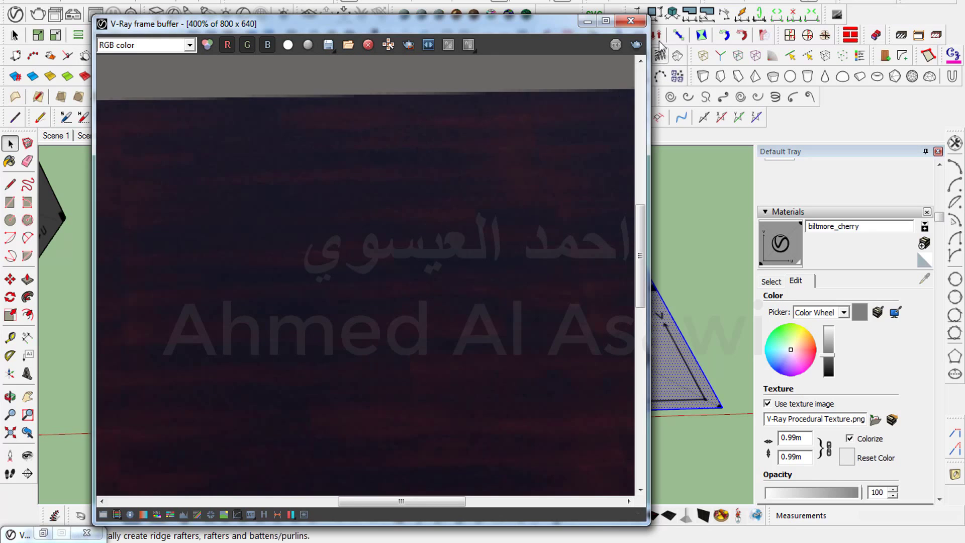
{"action": "left_click", "coordinate": [631, 21]}
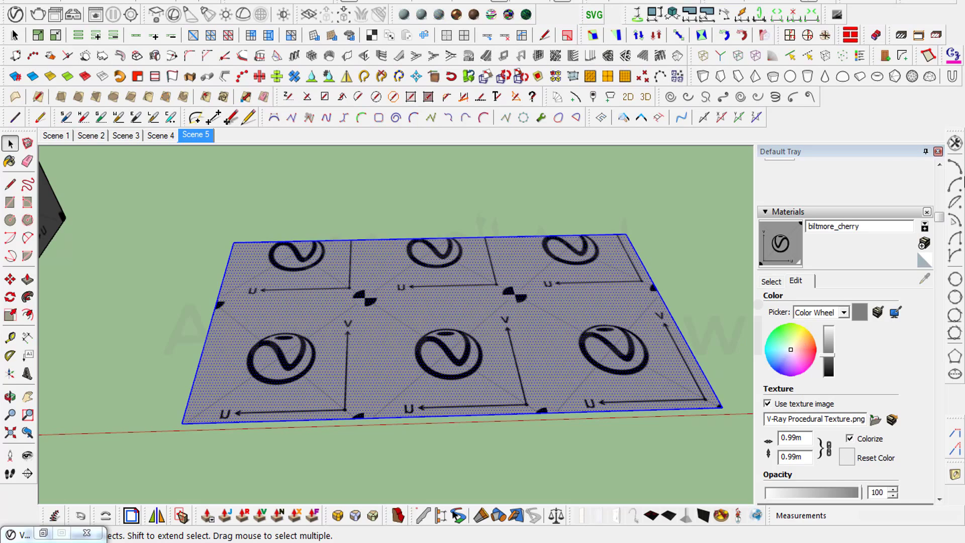
Close the V-Ray Asset Editor and Default Tray, then start quitting SketchUp with Alt+F4
{"action": "left_click", "coordinate": [43, 532]}
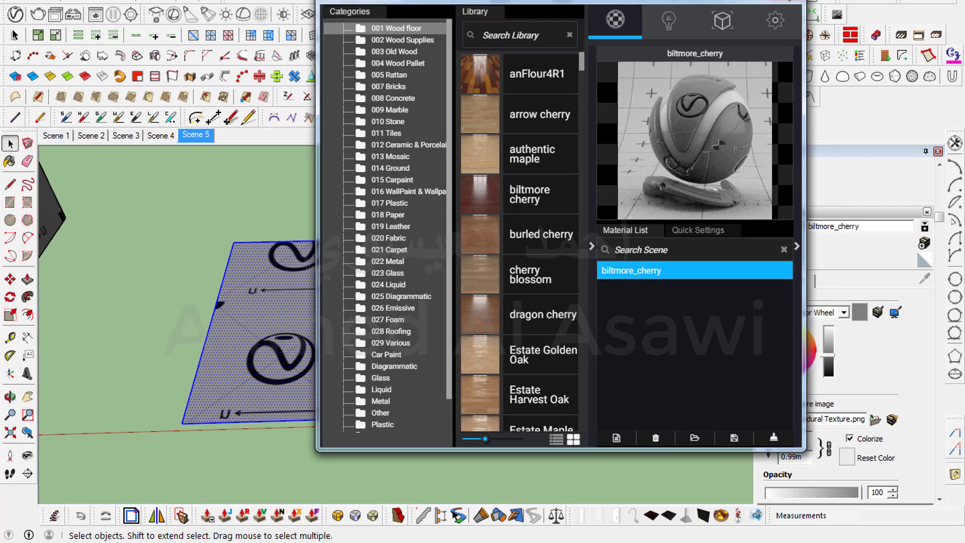
{"action": "key", "text": "alt+F4"}
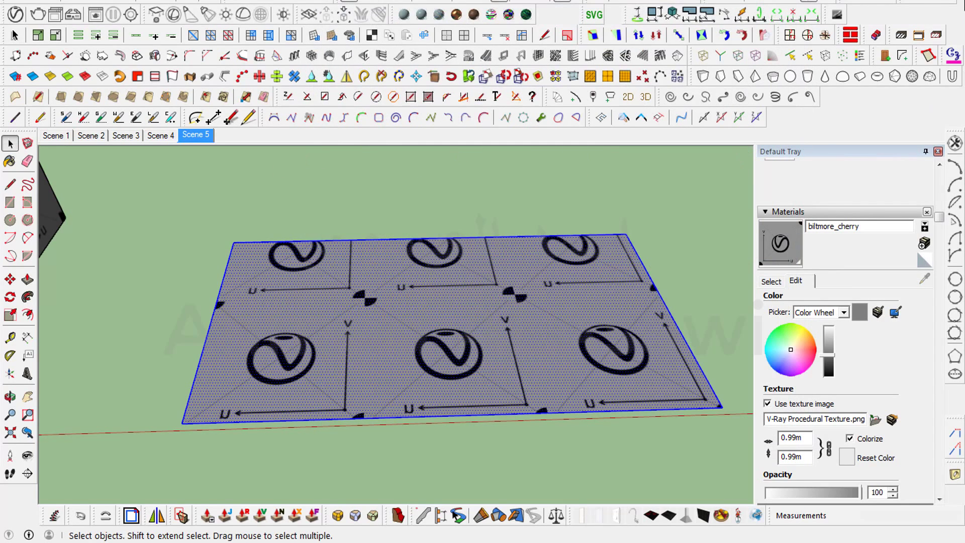
{"action": "left_click", "coordinate": [938, 151]}
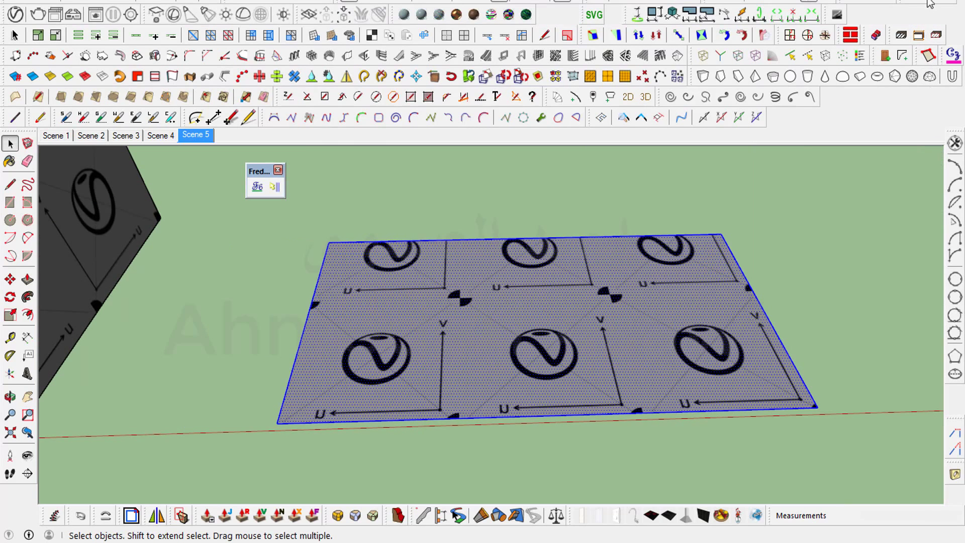
{"action": "key", "text": "alt+F4"}
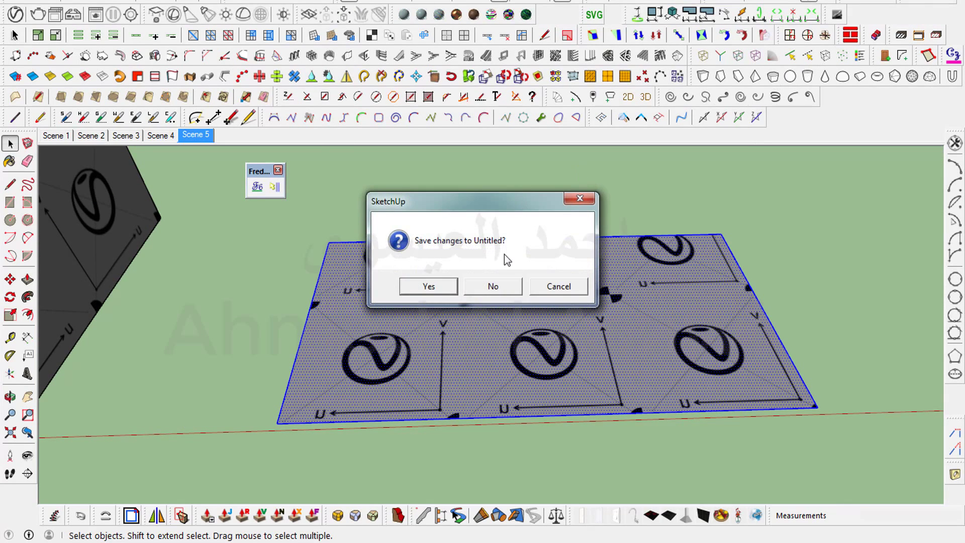
Decline saving the untitled model so SketchUp closes to the desktop
{"action": "left_click", "coordinate": [495, 287]}
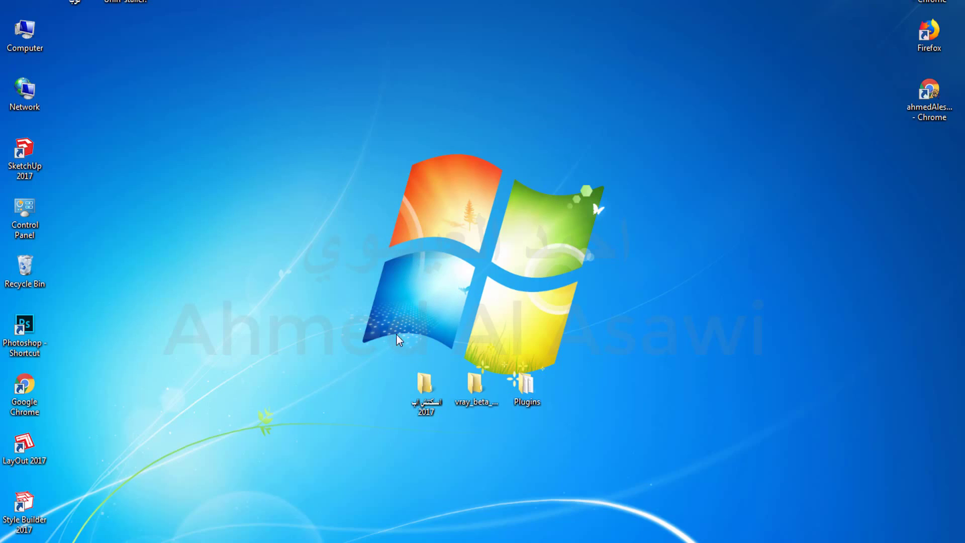
{"action": "double_click", "coordinate": [428, 401]}
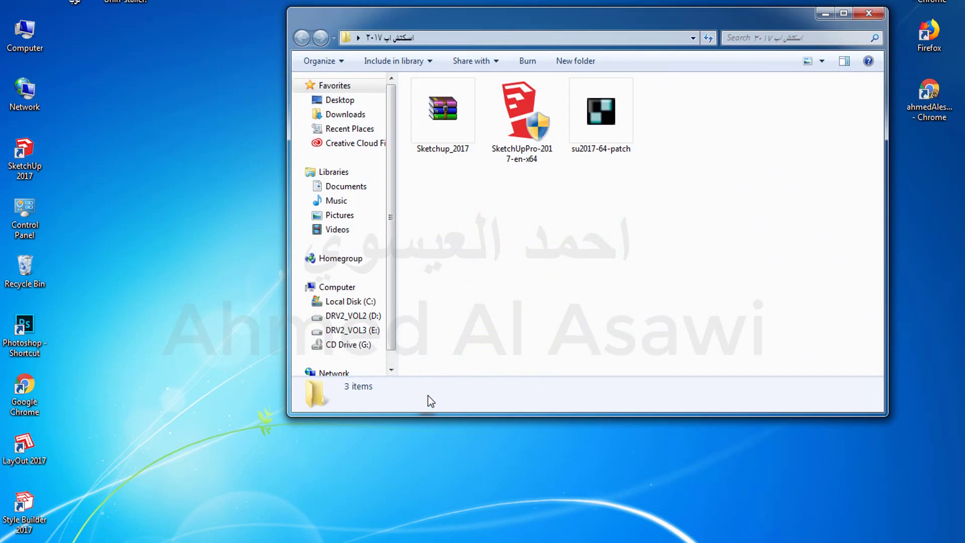
{"action": "left_click", "coordinate": [869, 13]}
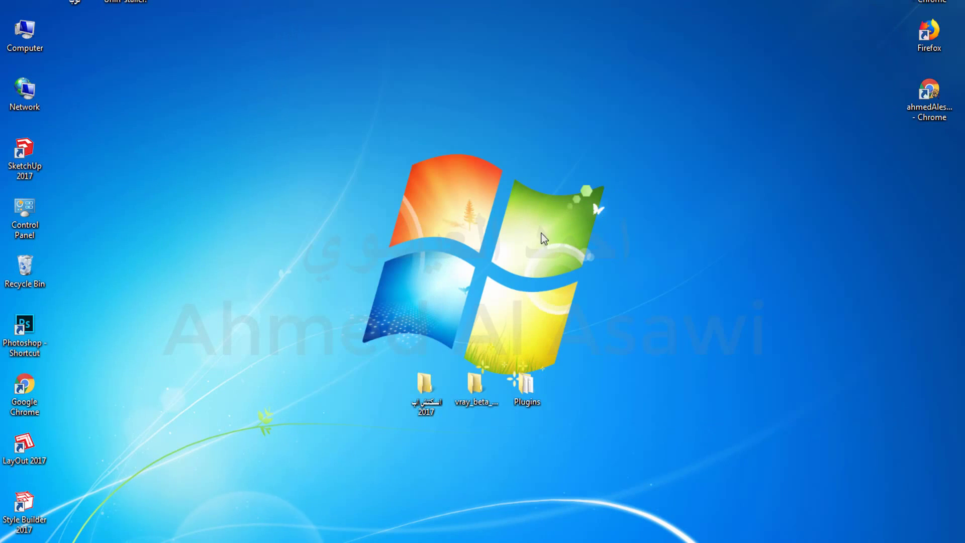